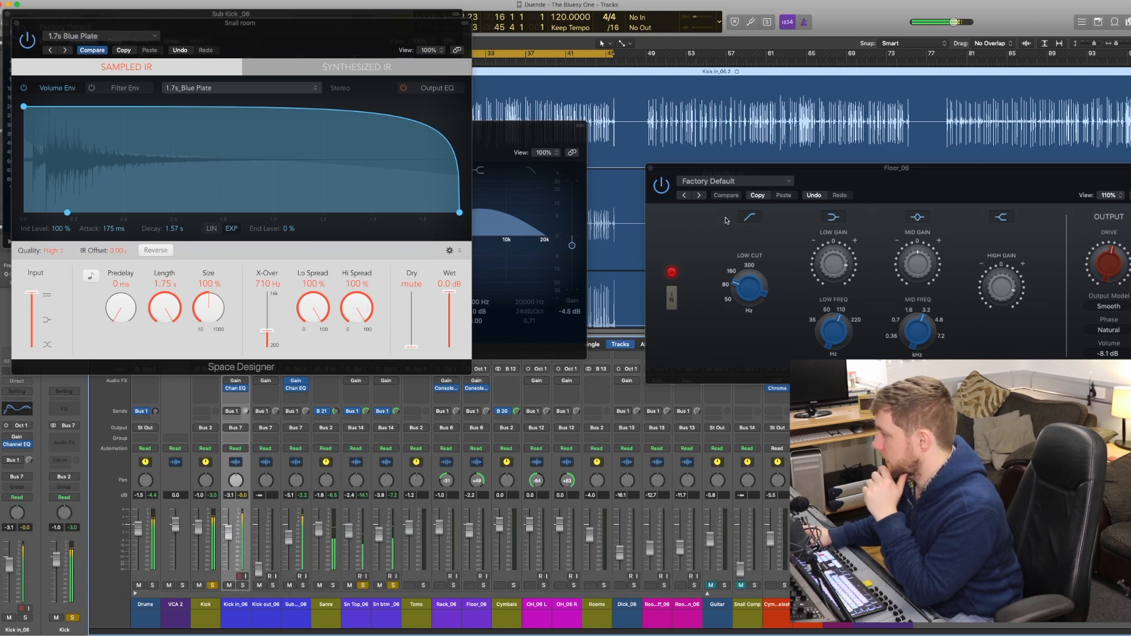
Close the Floor_06 EQ window and check the ChromaVerb settings on the Snail room channel.
left_click(651, 171)
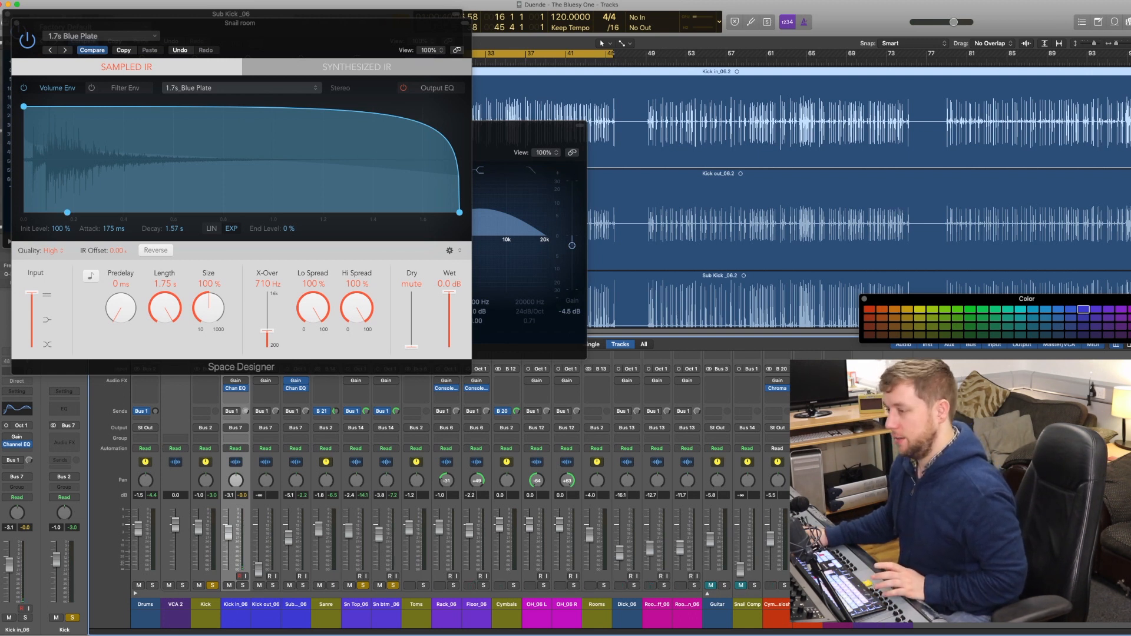
left_click(807, 388)
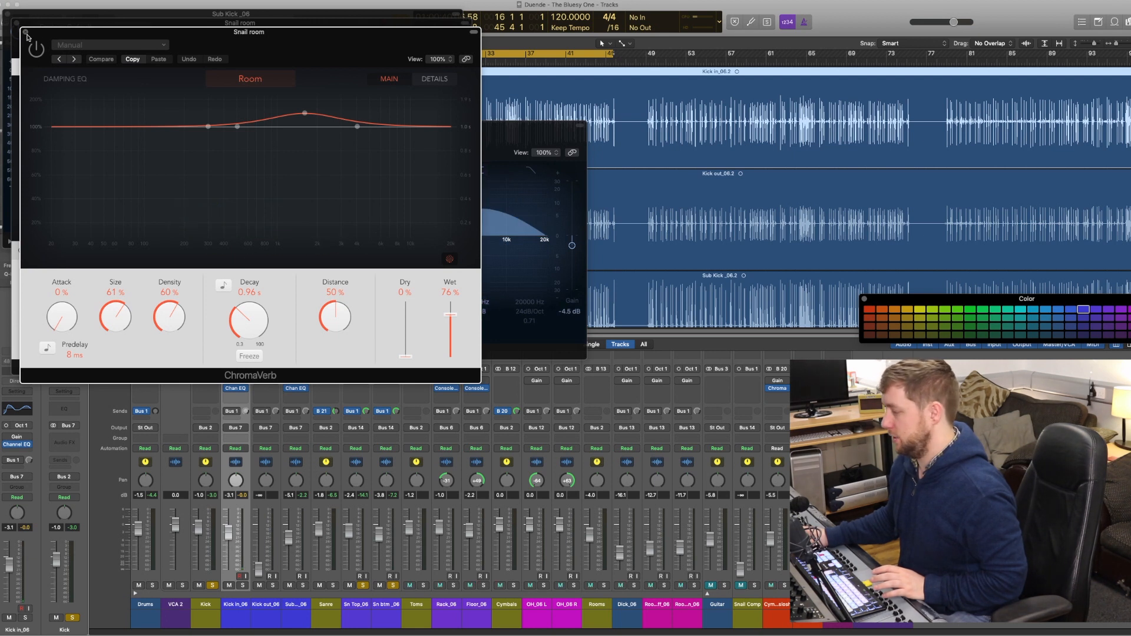
left_click(25, 32)
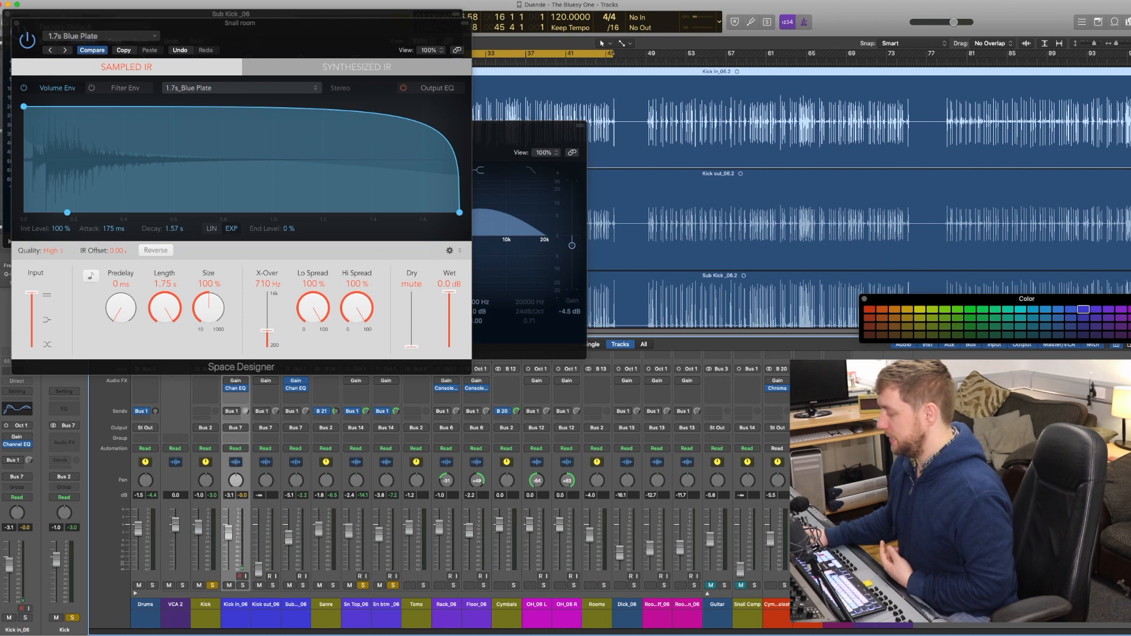
Insert a Channel EQ on the Snail room channel and move it to the first effect slot, ahead of ChromaVerb.
scroll(807, 369, "up", 3)
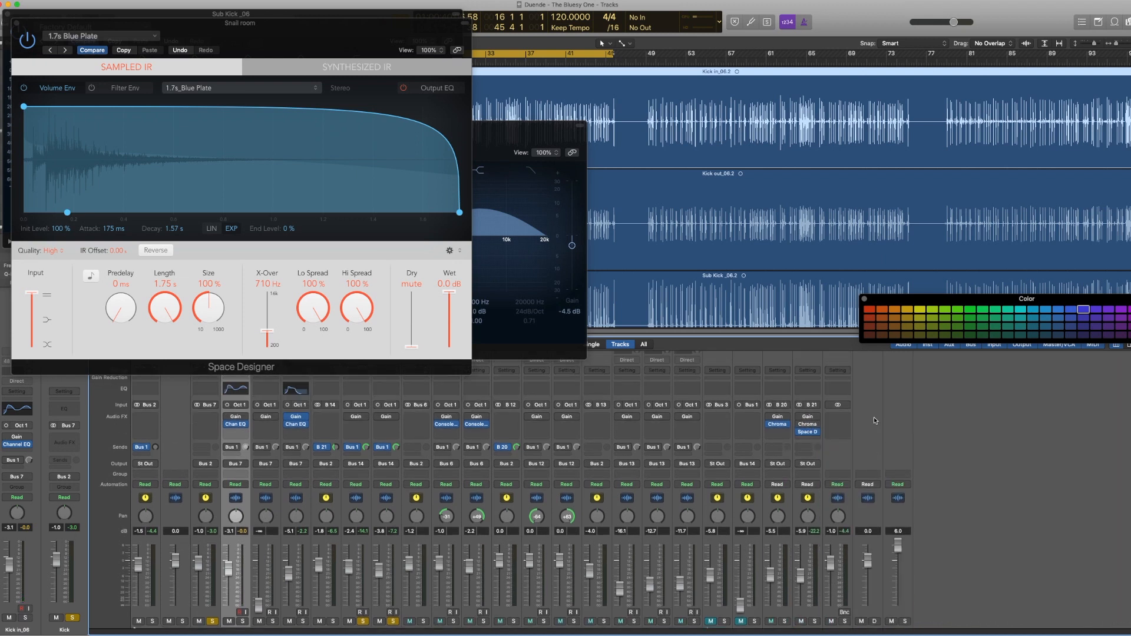
double_click(811, 416)
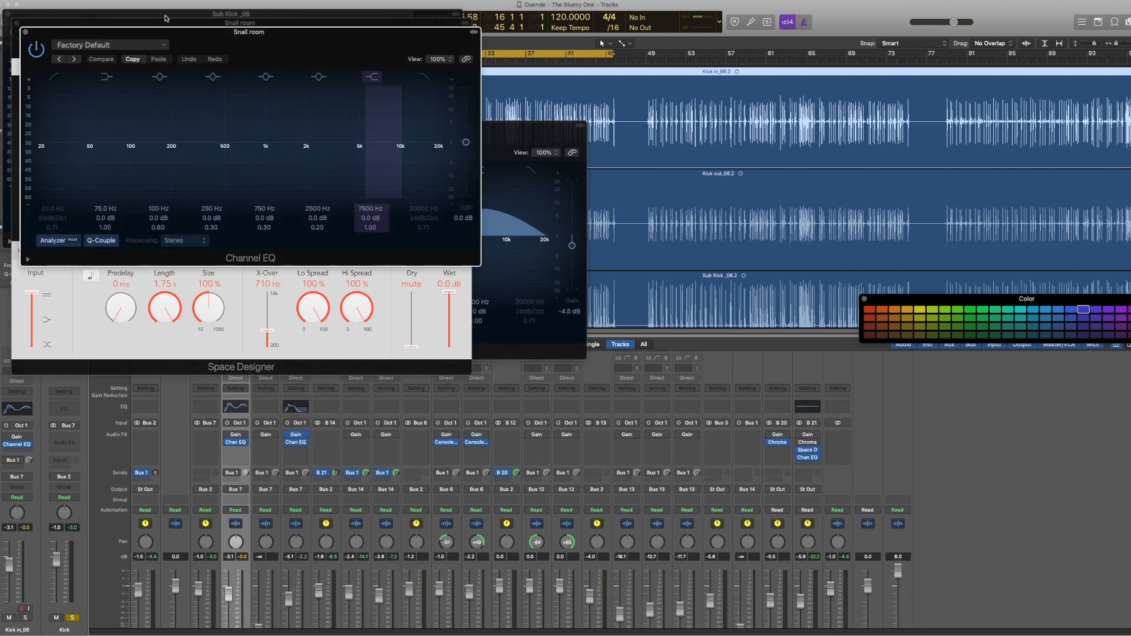
left_click_drag(228, 44, 671, 44)
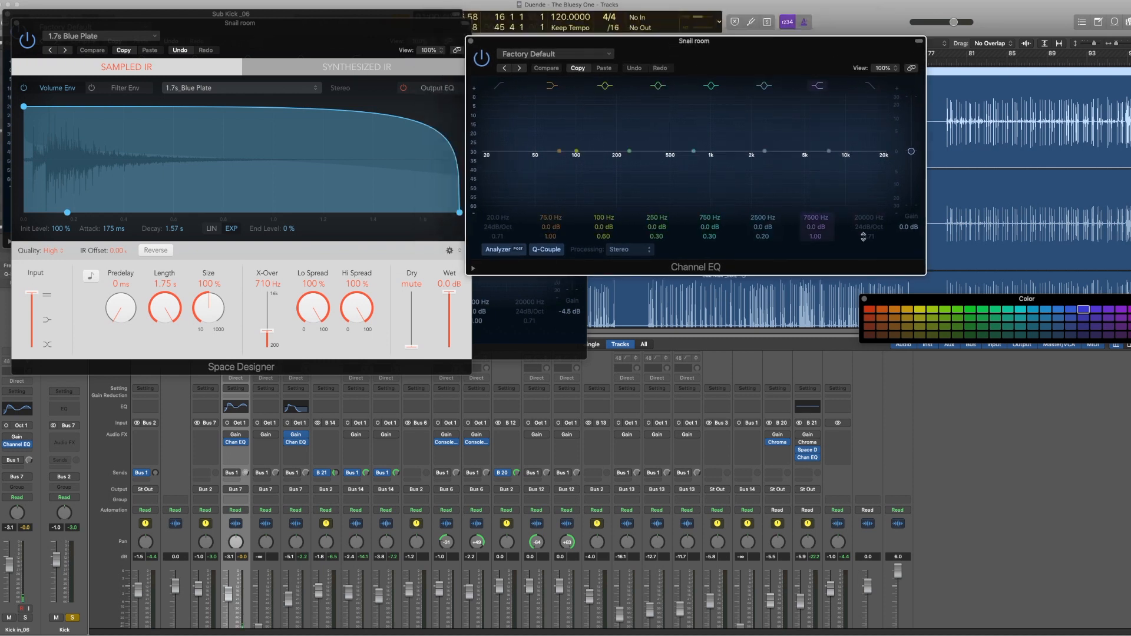
left_click_drag(811, 459, 811, 434)
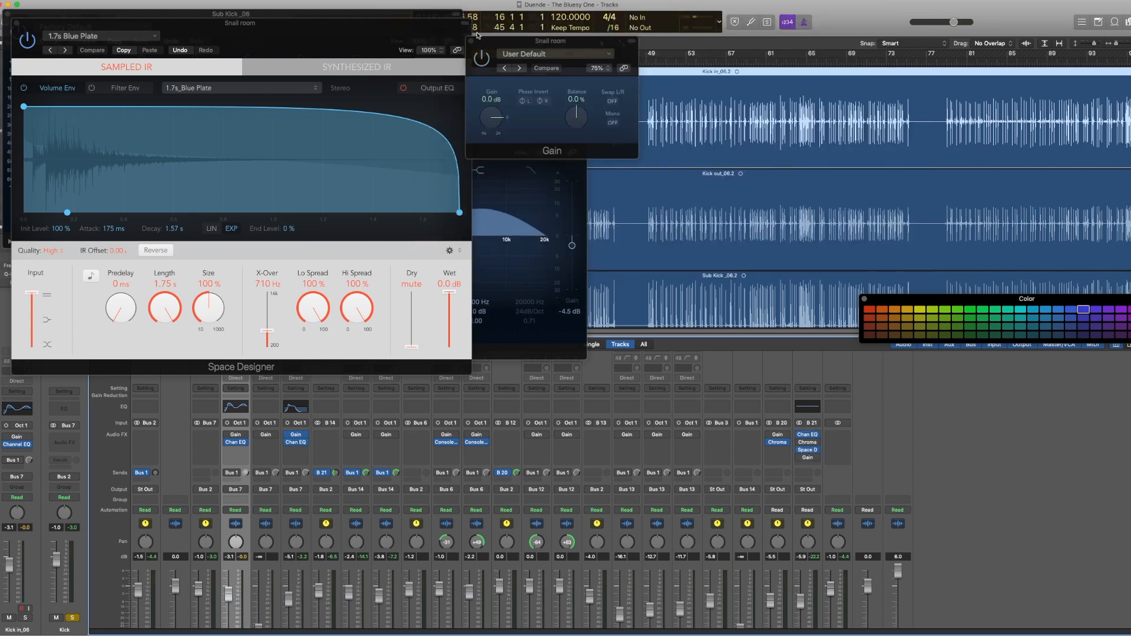
left_click_drag(540, 47, 915, 35)
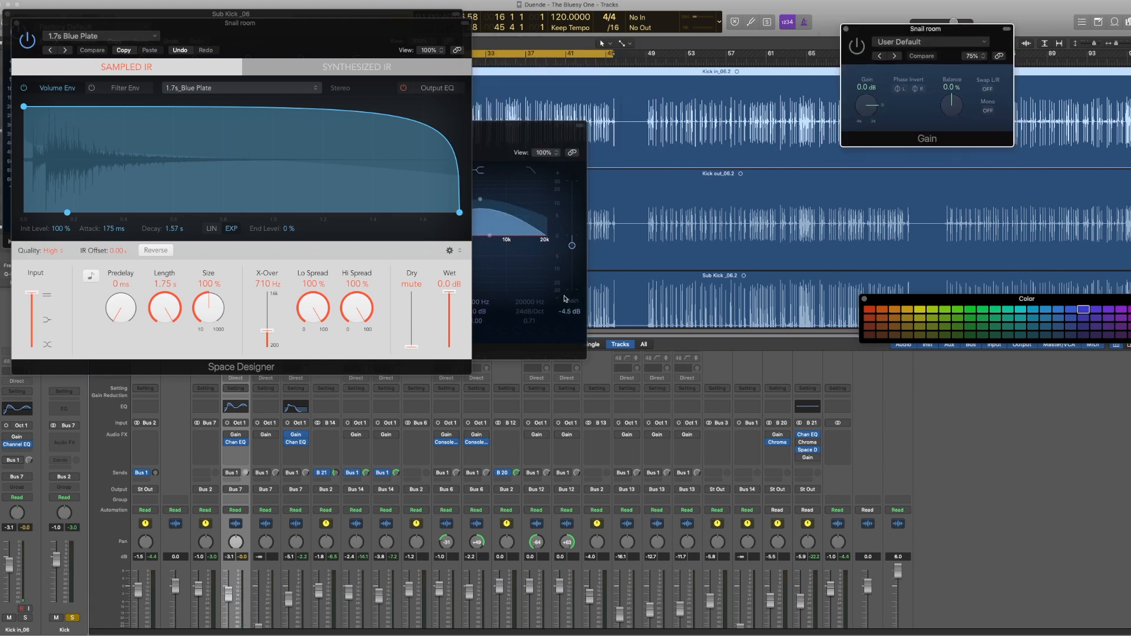
Open the Snail room Channel EQ, close Space Designer and the plug-in windows behind it, and enlarge the EQ view to 144%.
left_click(811, 407)
left_click(811, 406)
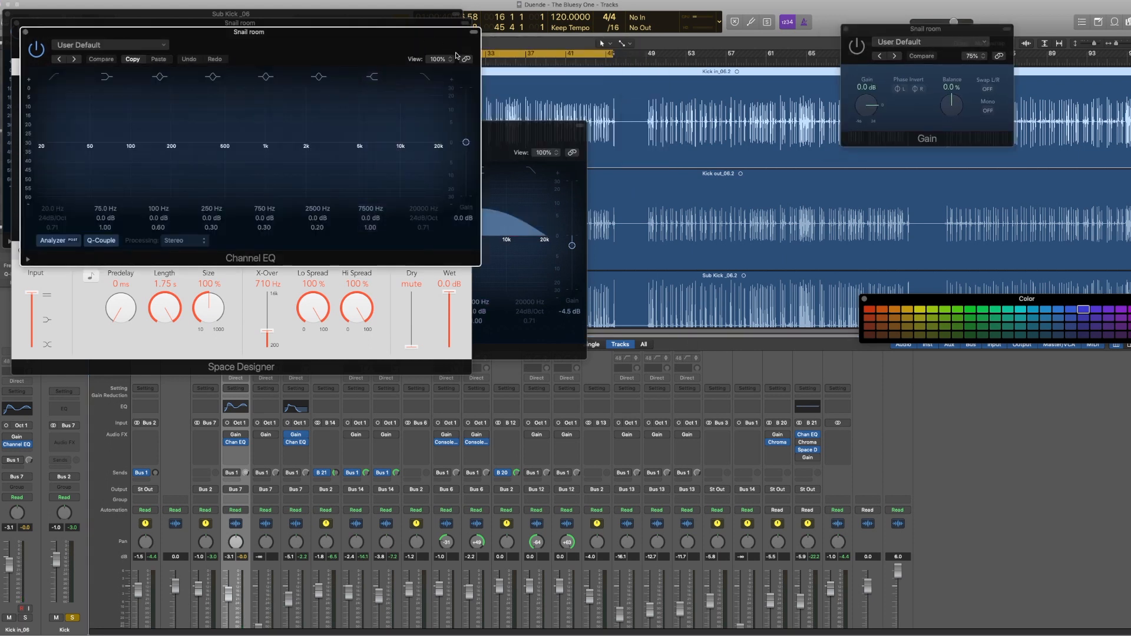
left_click_drag(462, 55, 823, 132)
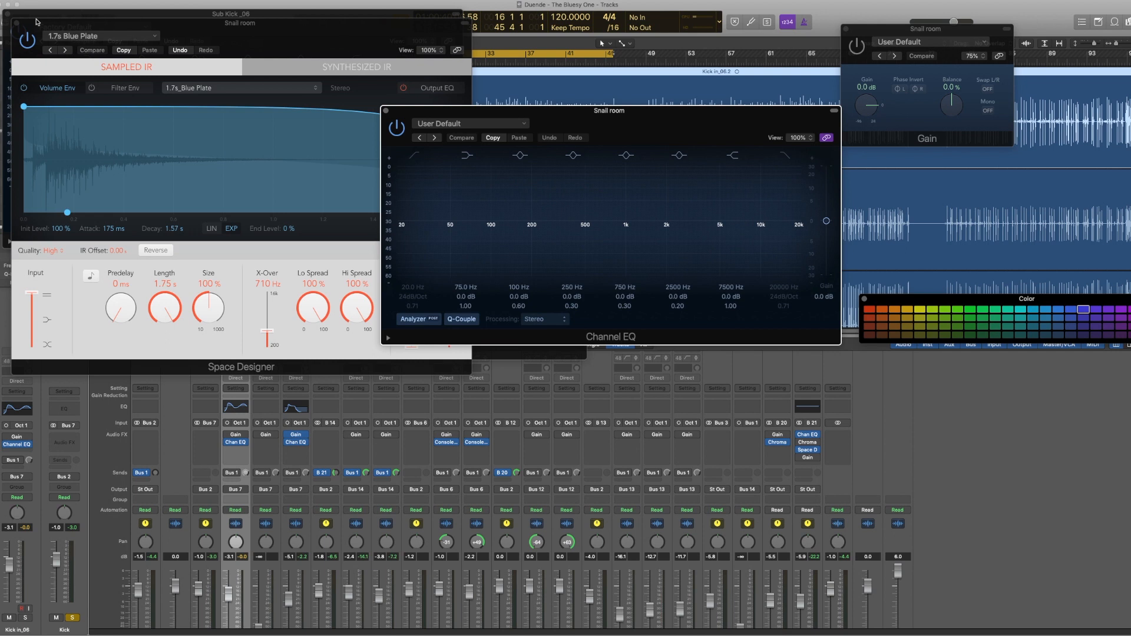
left_click(16, 23)
left_click(130, 126)
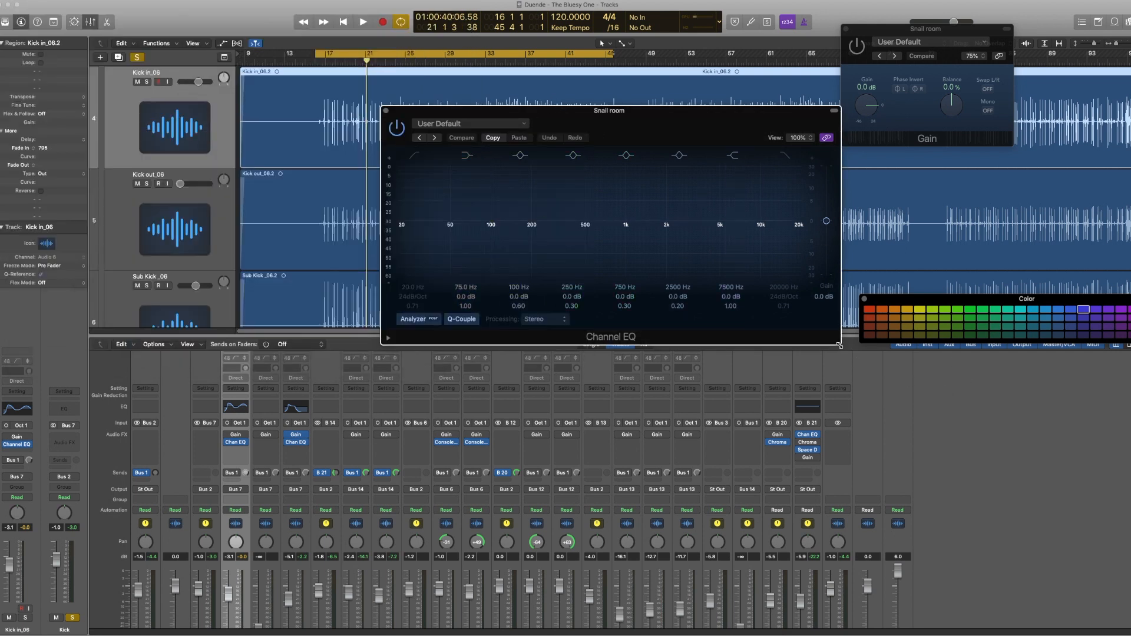
left_click_drag(839, 346, 1031, 529)
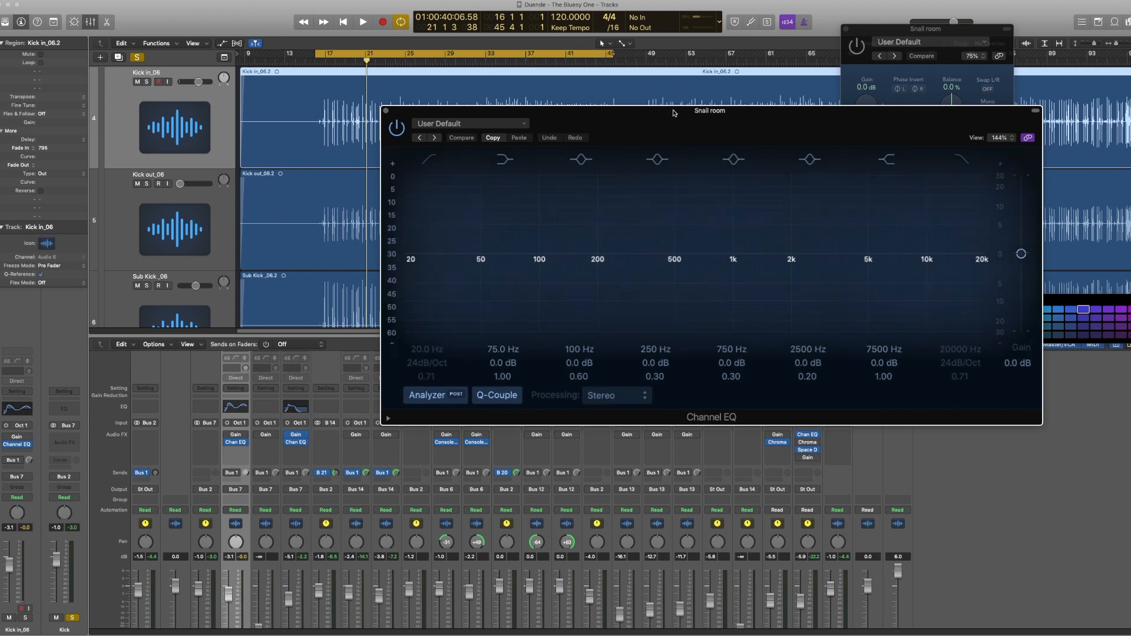
left_click_drag(672, 111, 460, 25)
Enable the high-cut filter on the Snail room Channel EQ during playback, at 3350 Hz with a Q of 0.54.
key("space")
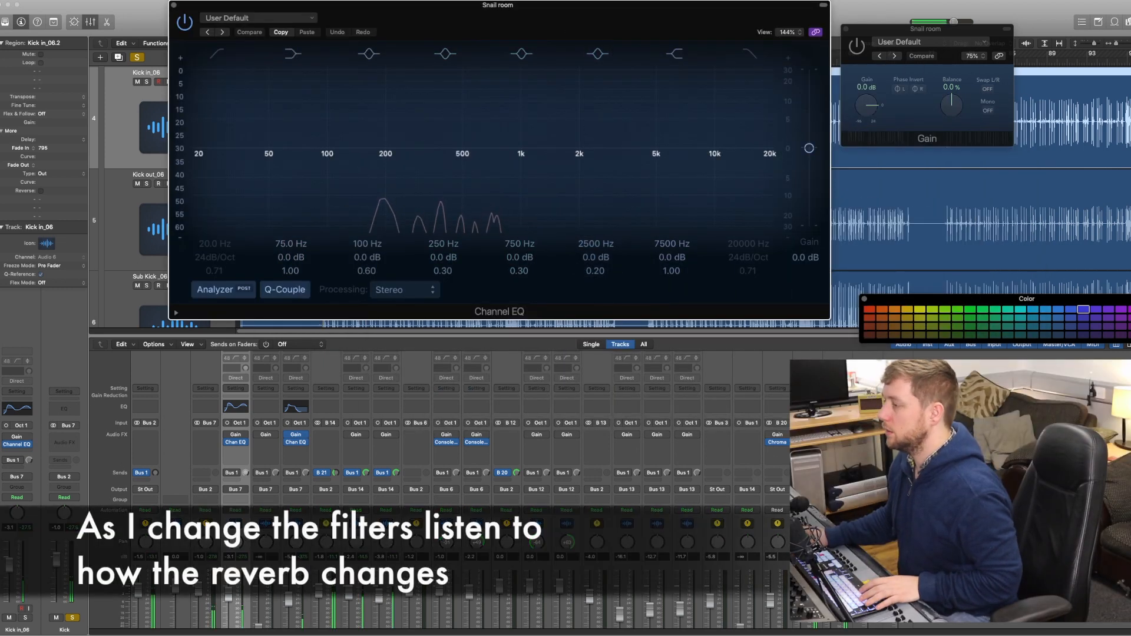
left_click_drag(542, 6, 575, 97)
left_click(811, 233)
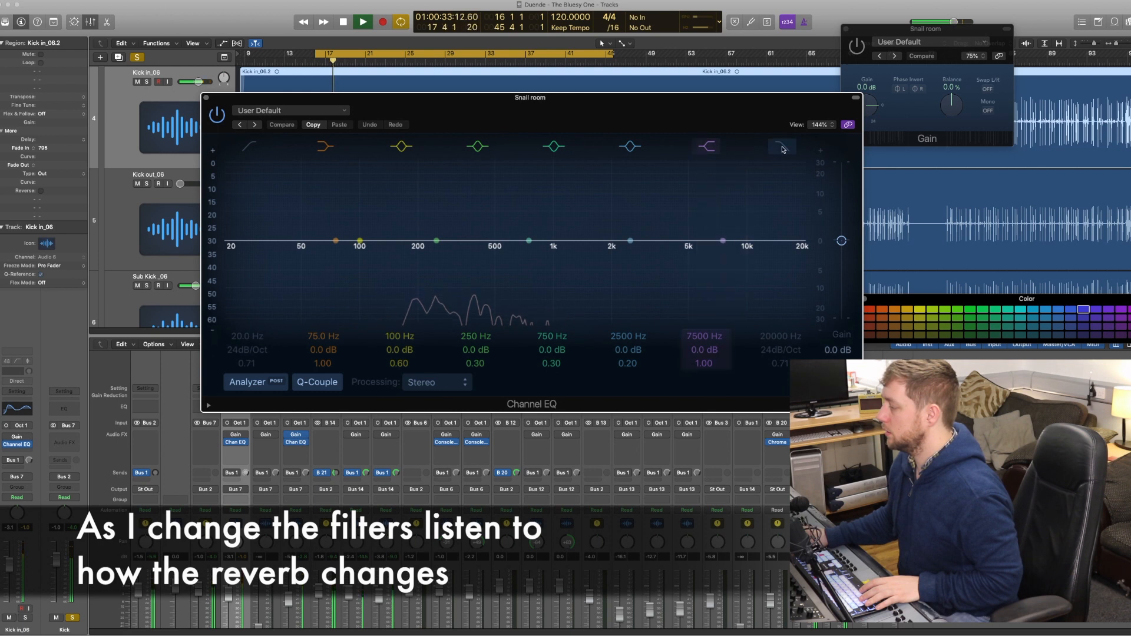
left_click_drag(806, 262, 644, 272)
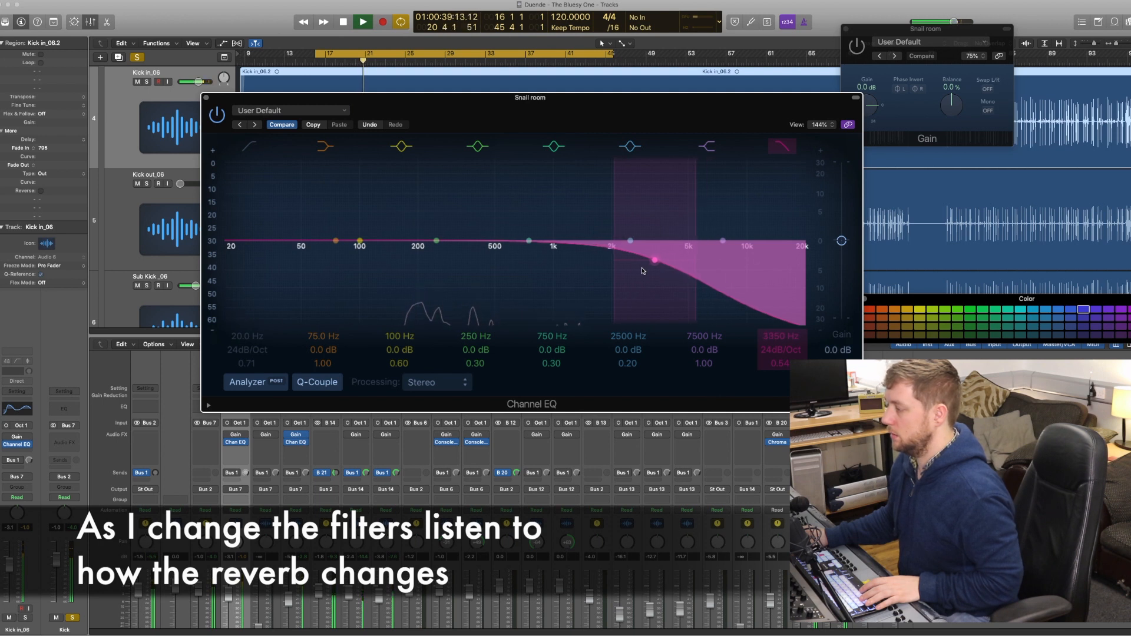
Enable the low-cut filter on the Channel EQ at 150 Hz with a Q of 0.10.
left_click(249, 147)
left_click_drag(235, 261, 406, 276)
left_click_drag(401, 317, 411, 318)
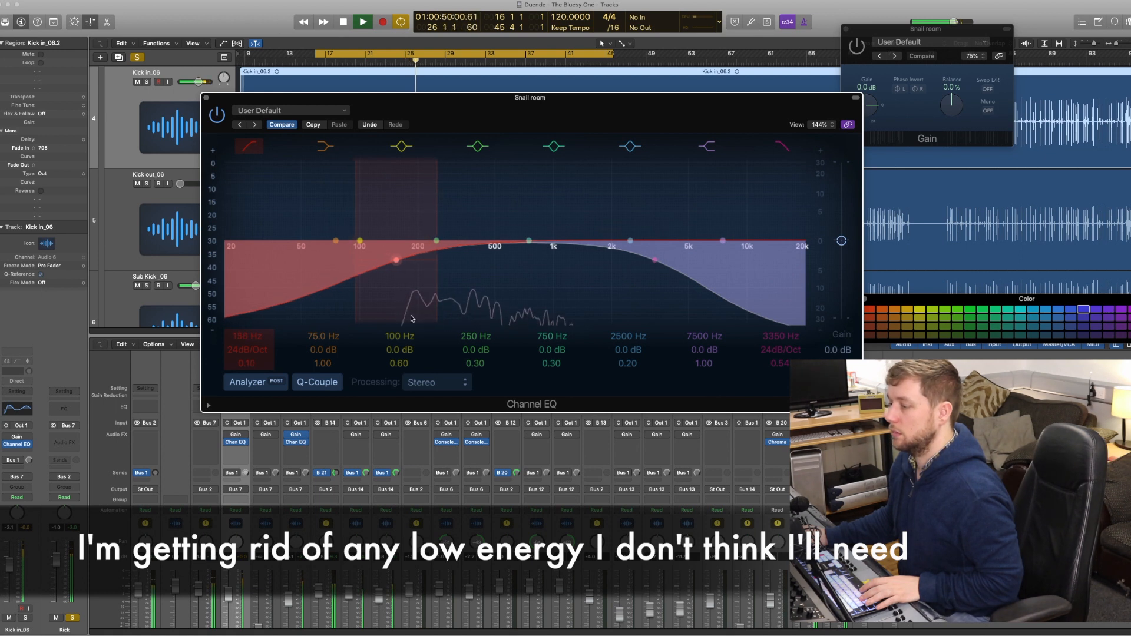
Compare the reverb with the Channel EQ bypassed and active, leaving the EQ on.
left_click(223, 119)
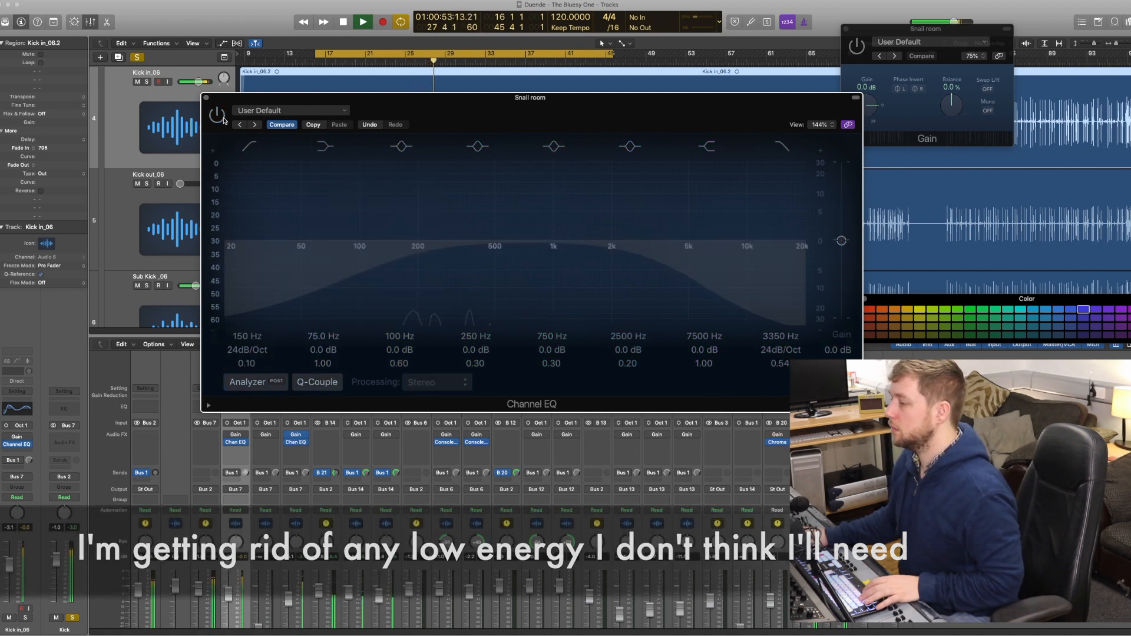
left_click(219, 117)
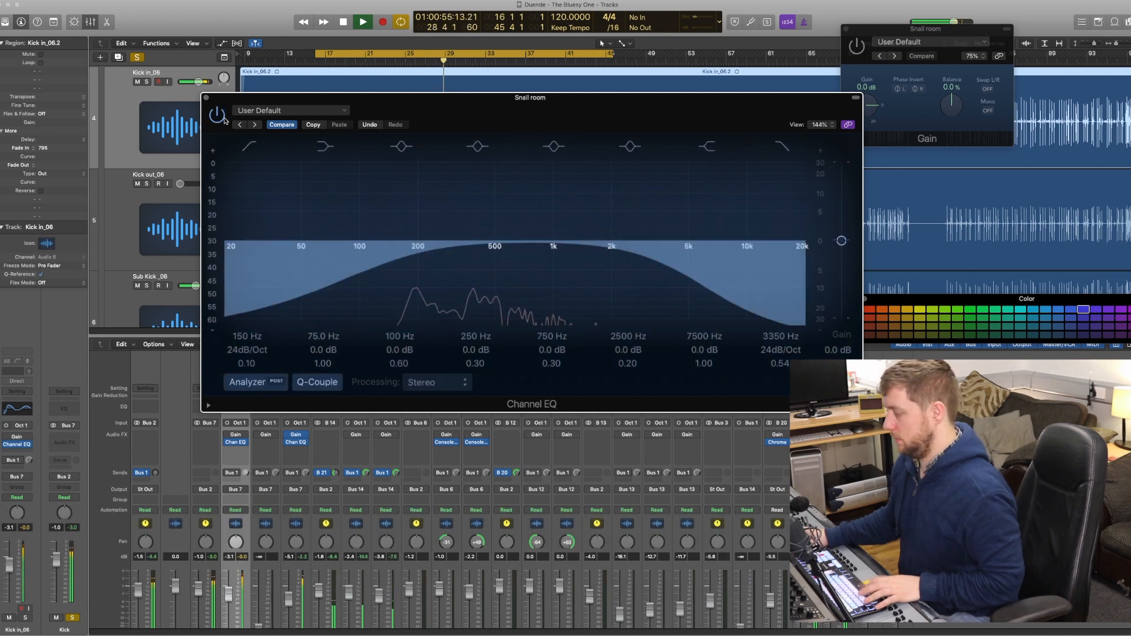
key("space")
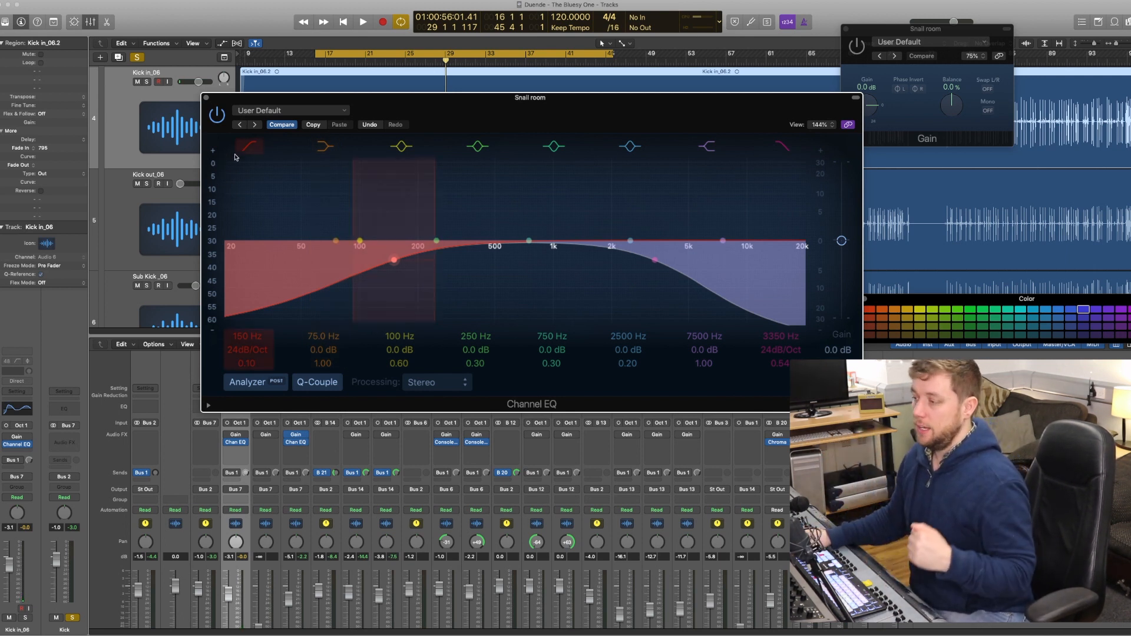
left_click(217, 115)
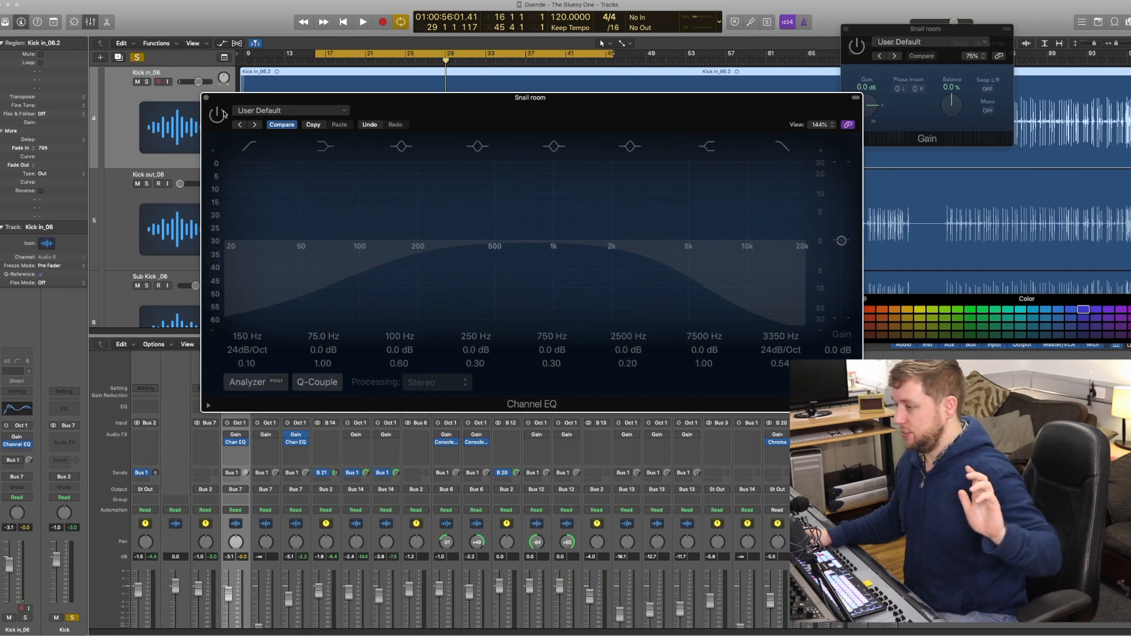
left_click(221, 114)
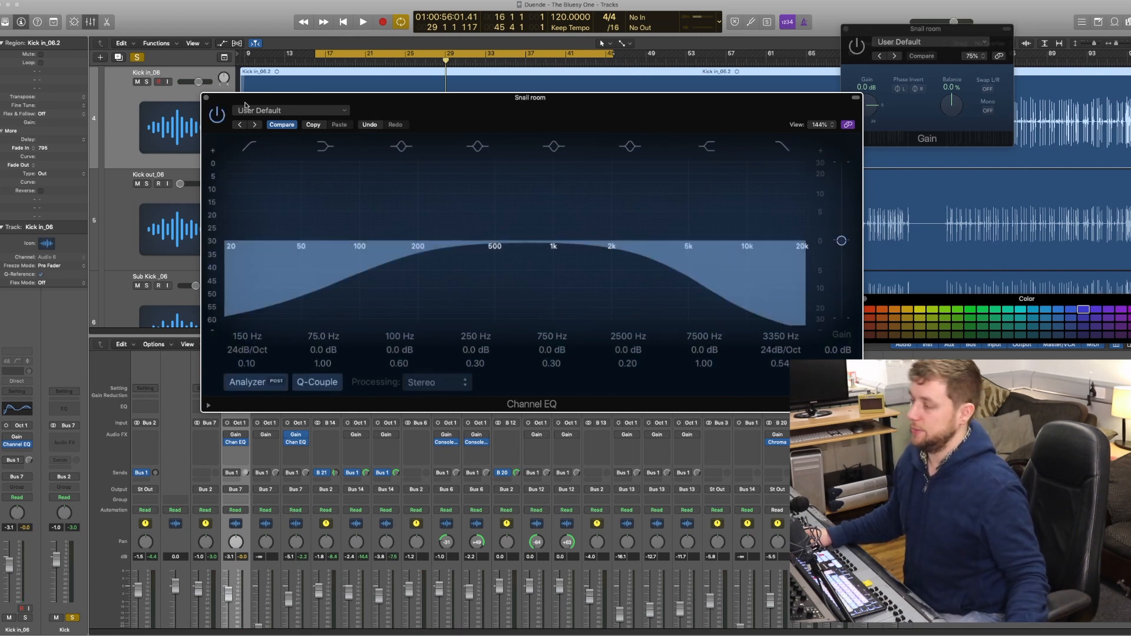
Replay the section while switching the Channel EQ off and back on, and close its window.
left_click_drag(240, 102, 302, 188)
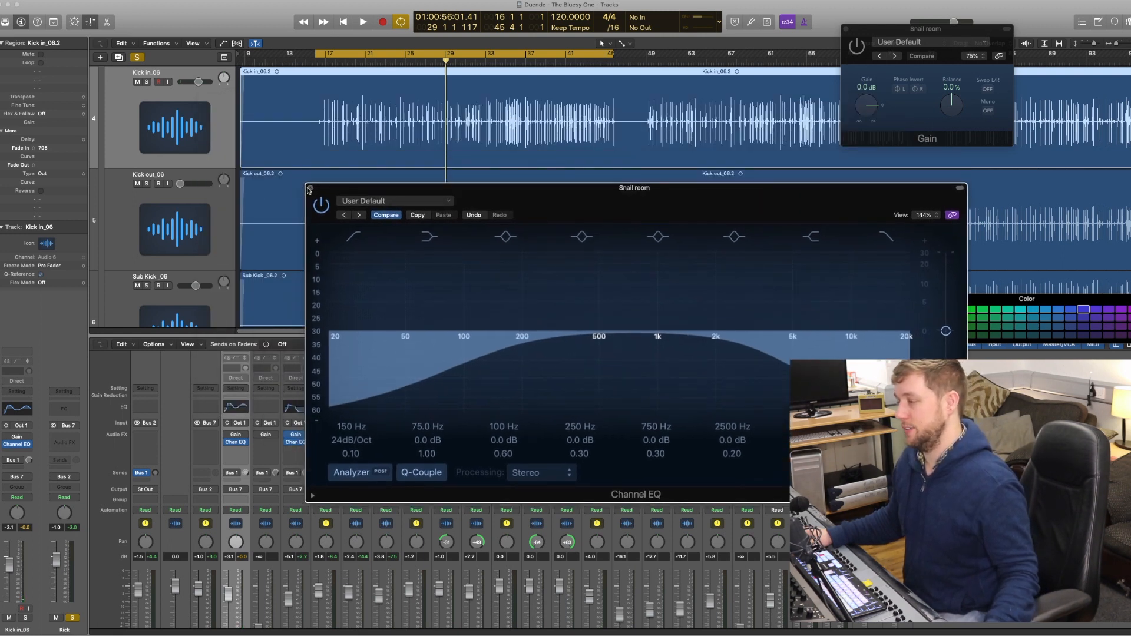
key("space")
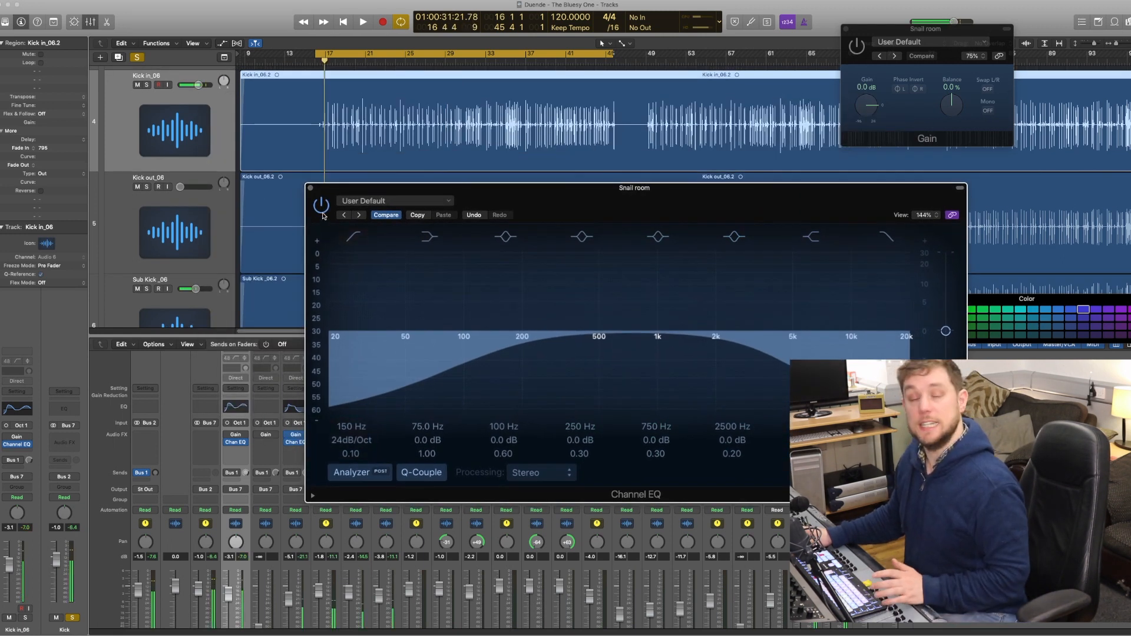
left_click(323, 210)
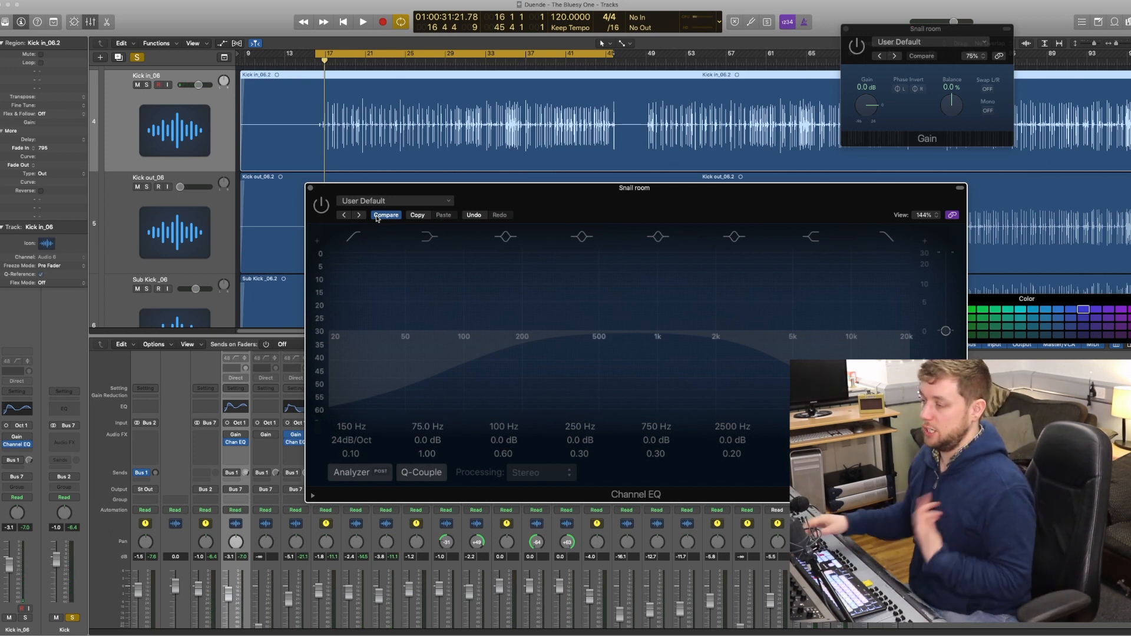
key("space")
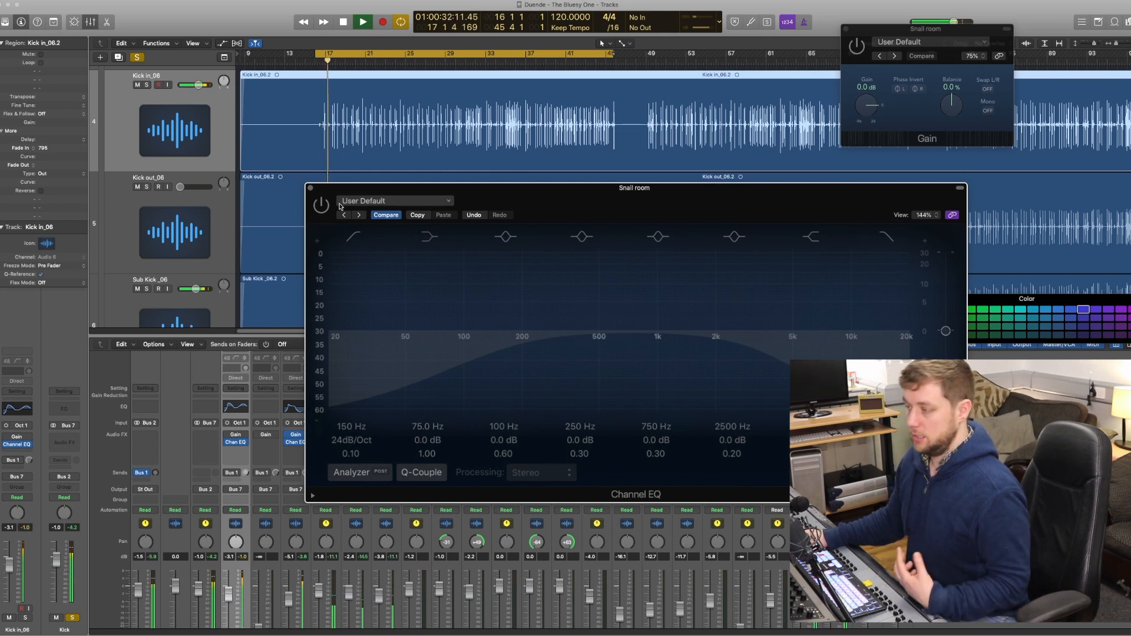
left_click(322, 206)
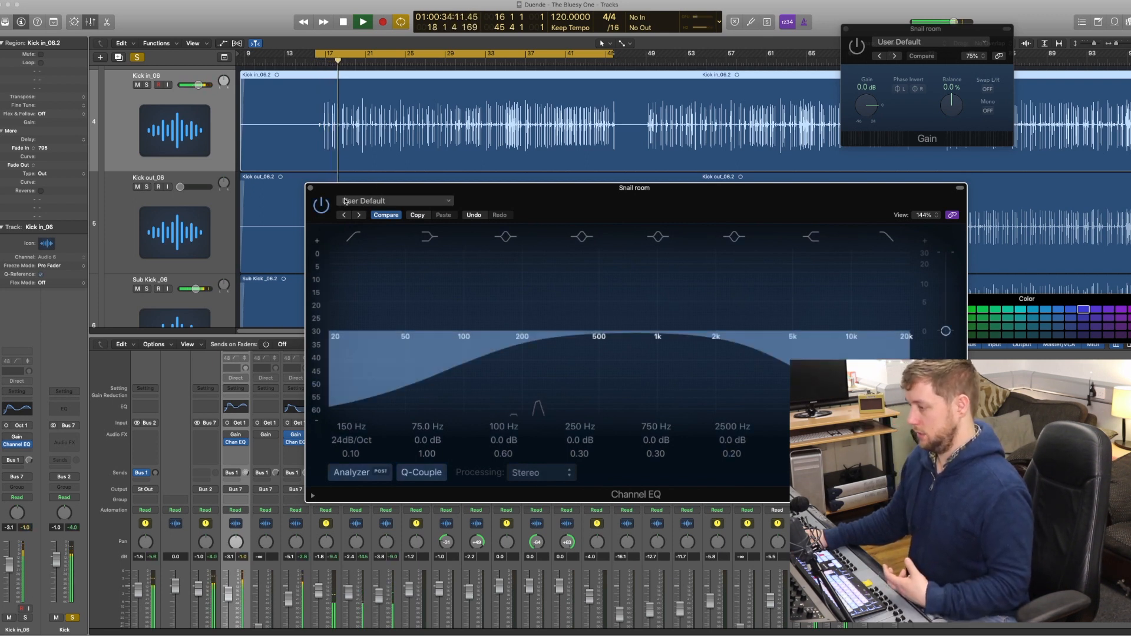
key("super+w")
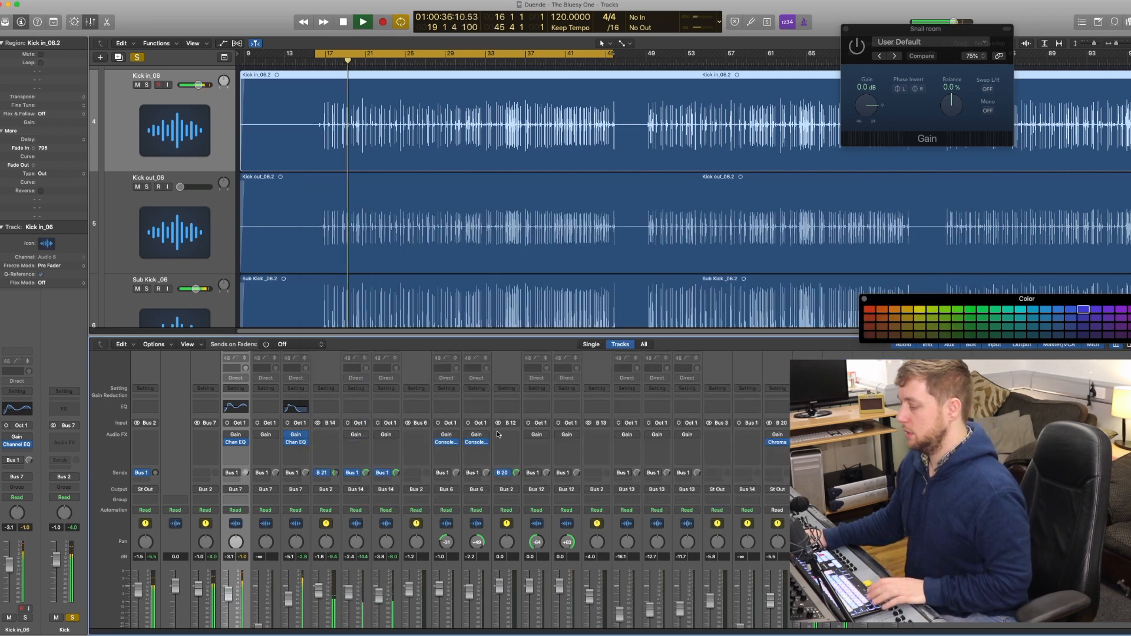
Clear all channel solos in the mixer, listen to the full drum mix and stop playback.
scroll(498, 434, "down", 3)
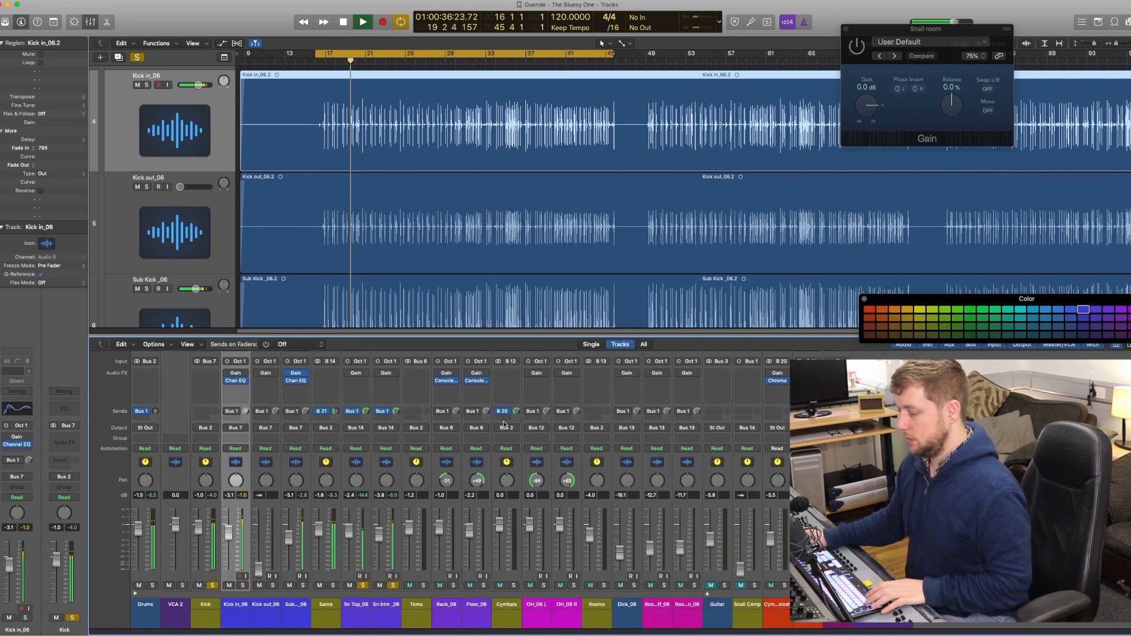
left_click(392, 586, "alt")
left_click(380, 586)
left_click(380, 585)
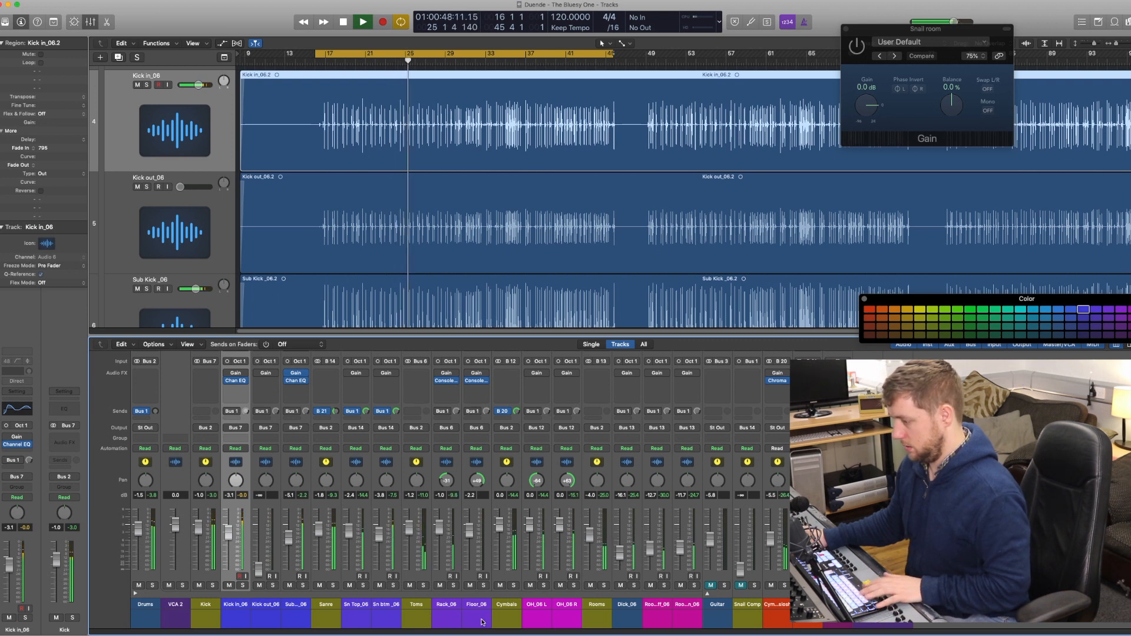
key("space")
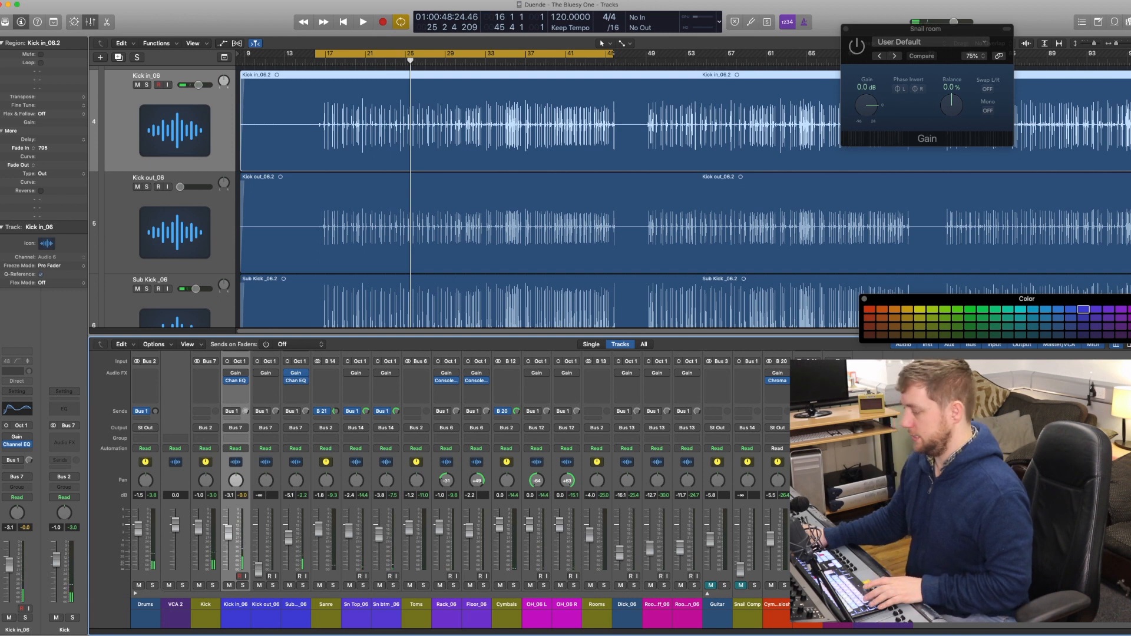
Rename the Snail room channel to Plate and add a Bus 21 send at 0.0 dB on the Toms channel.
double_click(808, 606)
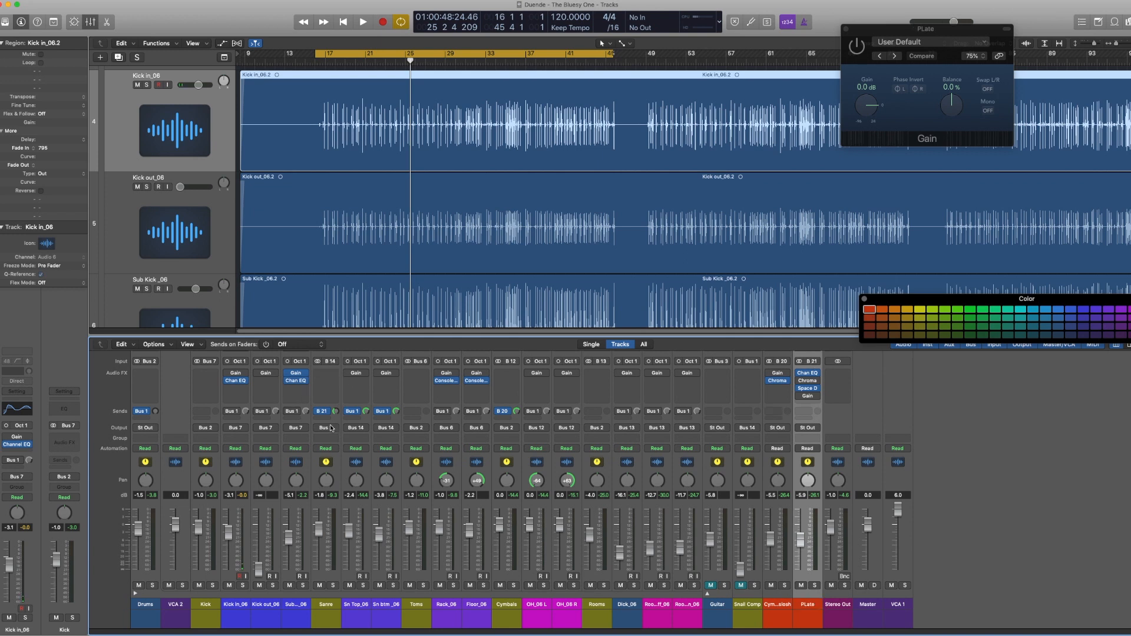
left_click(414, 413)
mouse_move(454, 426)
mouse_move(502, 428)
left_click(496, 485)
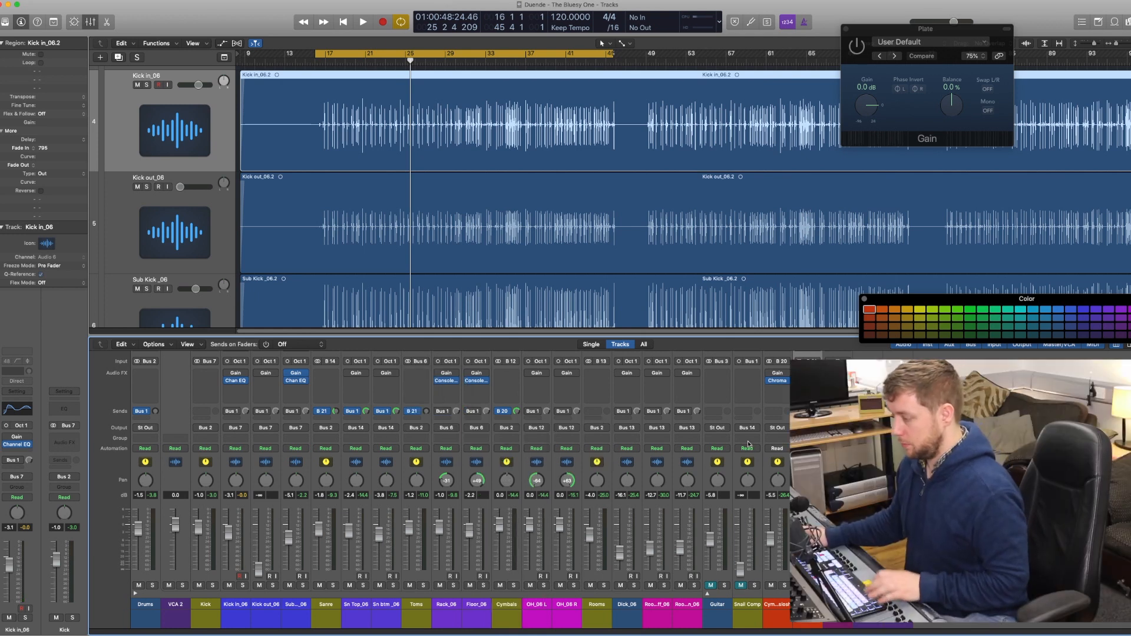
key("space")
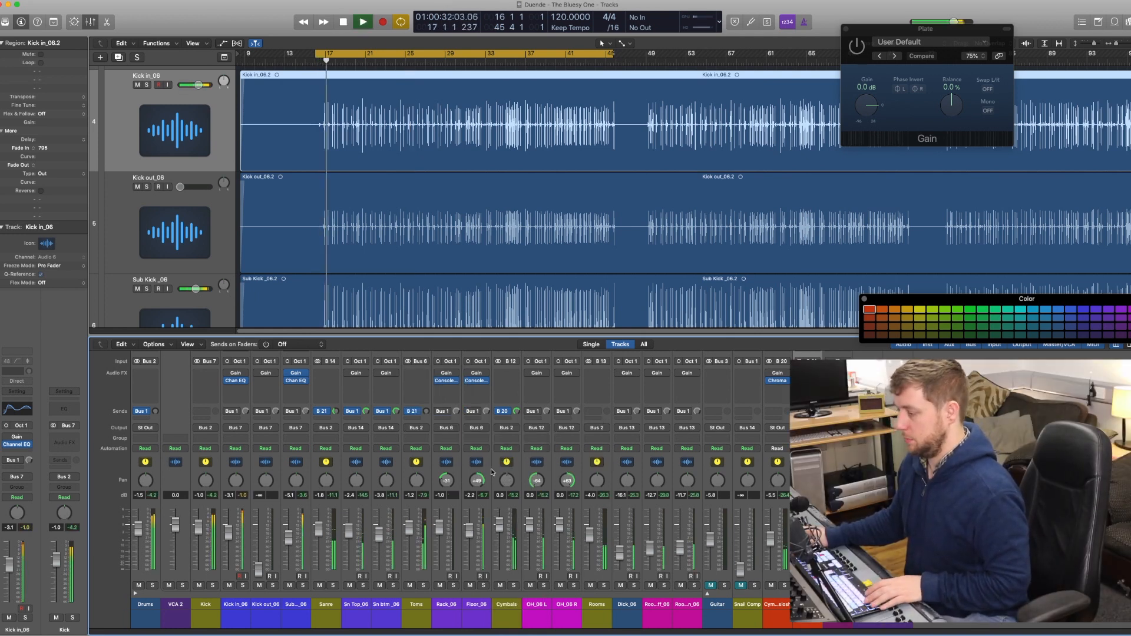
key("space")
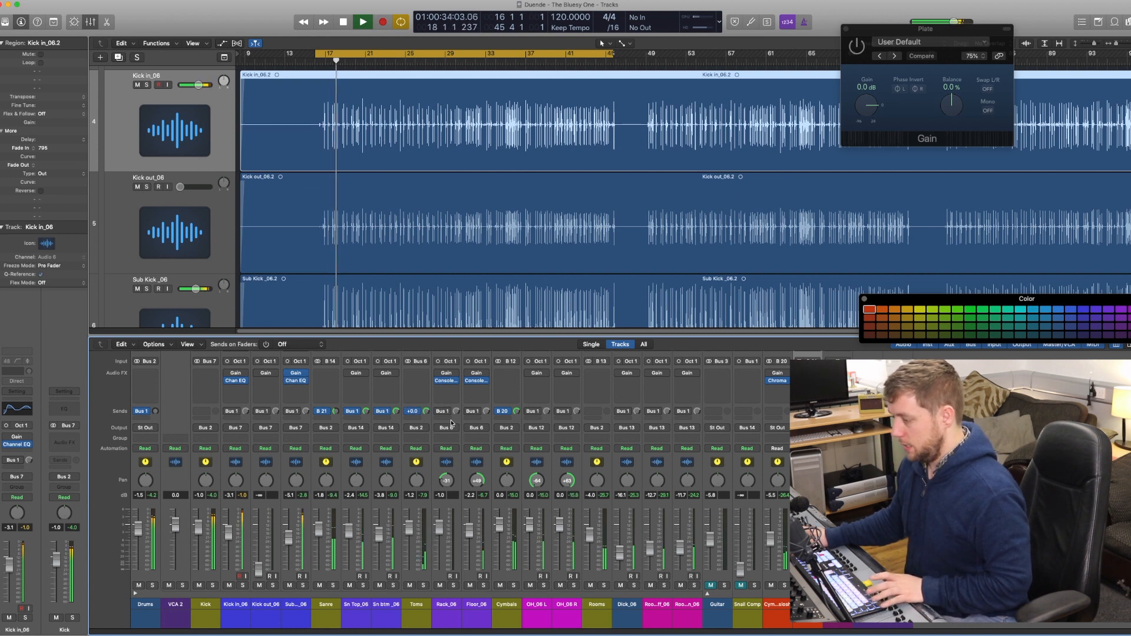
Set the snare group channel's Bus 21 send to post fader.
left_click(327, 412)
left_click(328, 417)
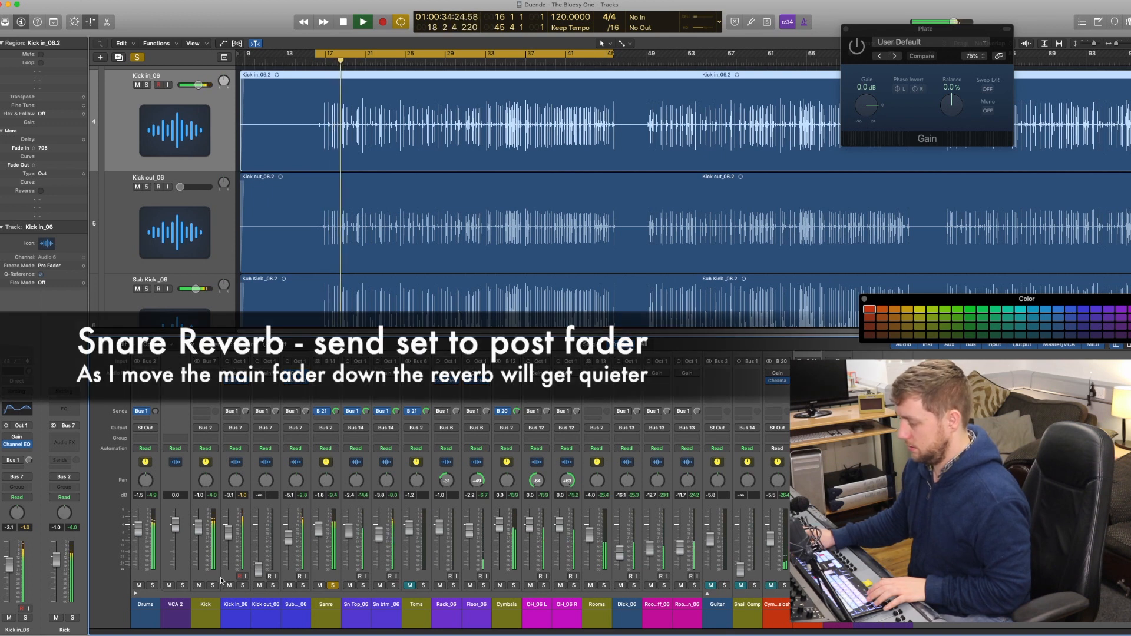
Clear the snare group's solo, mute the Kick and lower the snare group's fader to -29.5 dB during playback to audition its post-fader reverb send.
left_click(333, 585)
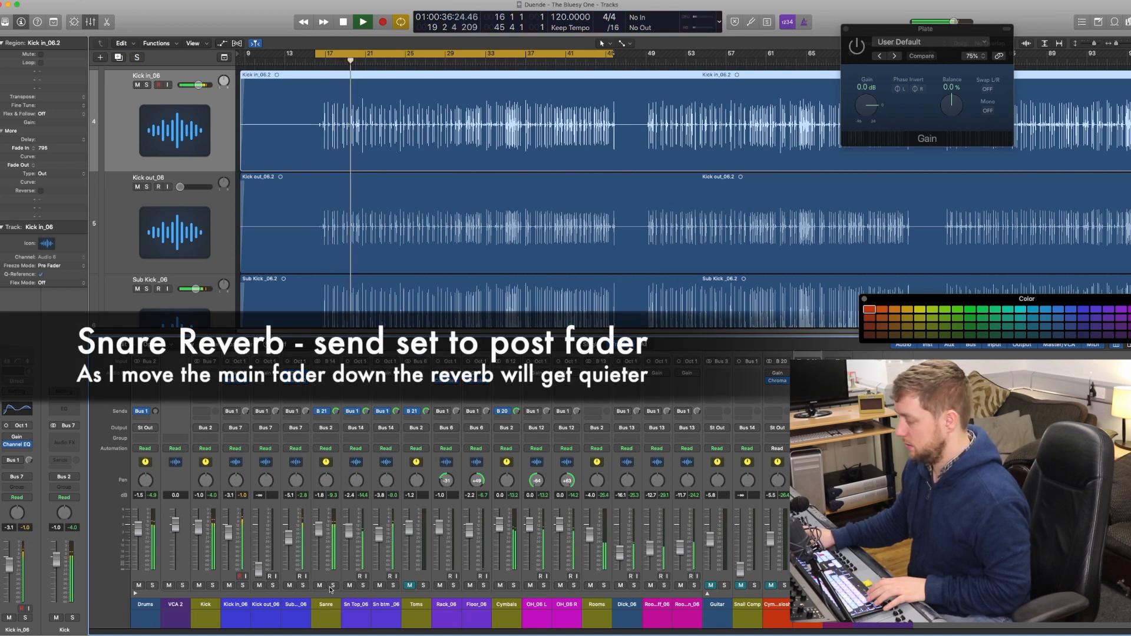
left_click(200, 585)
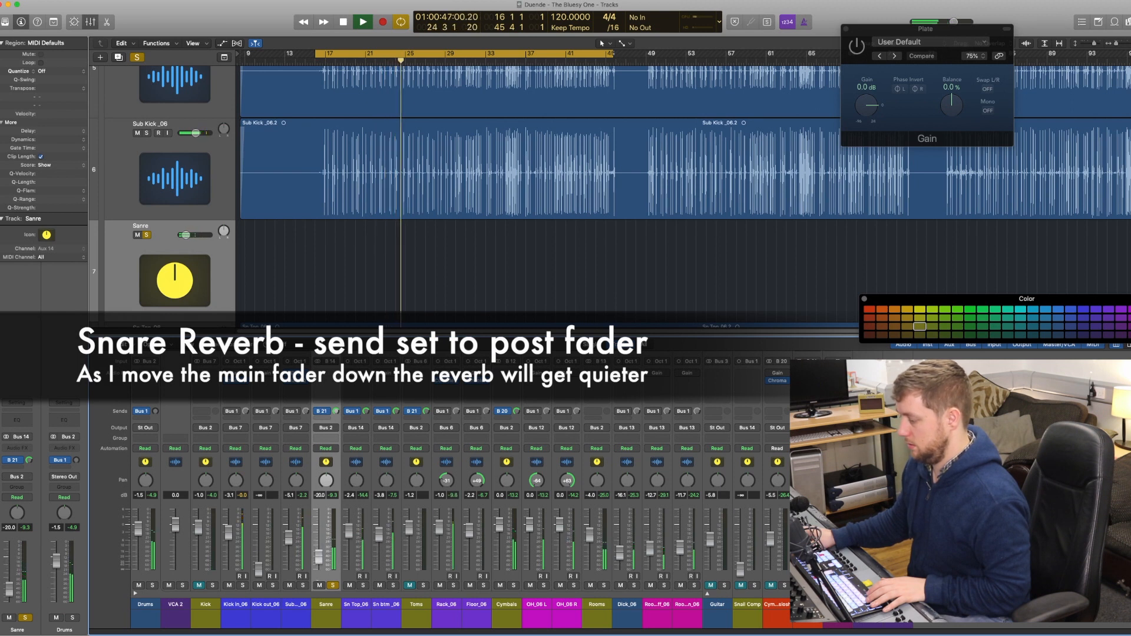
left_click(603, 587)
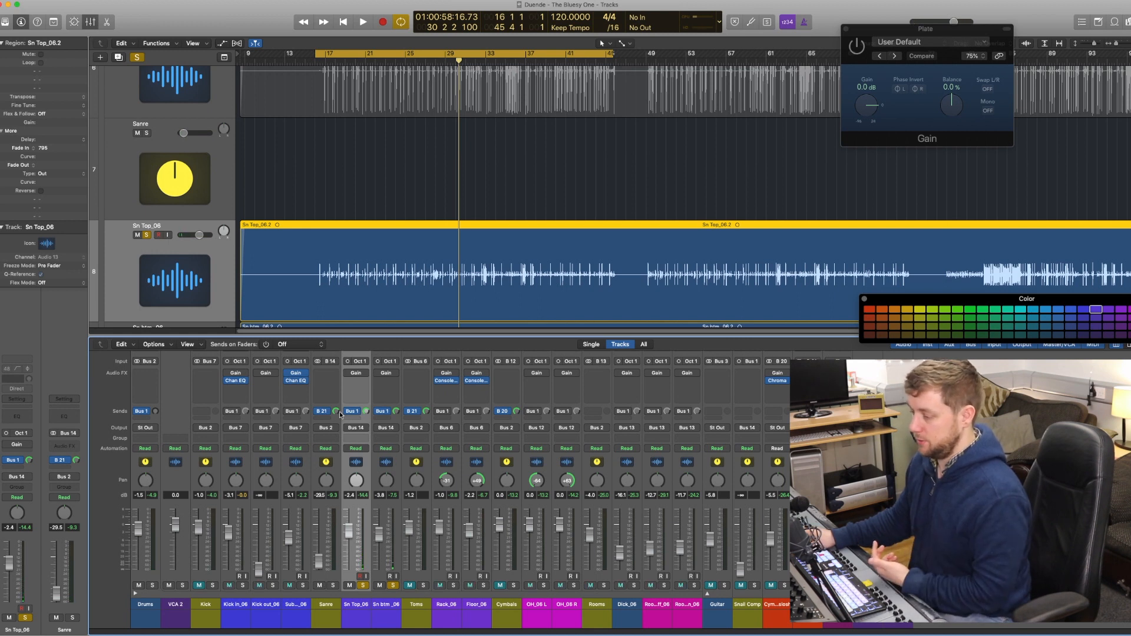
Set the snare group's Bus 21 send to Pre Fader and play the loop to hear the reverb with the main fader down.
left_click(325, 411)
left_click(341, 459)
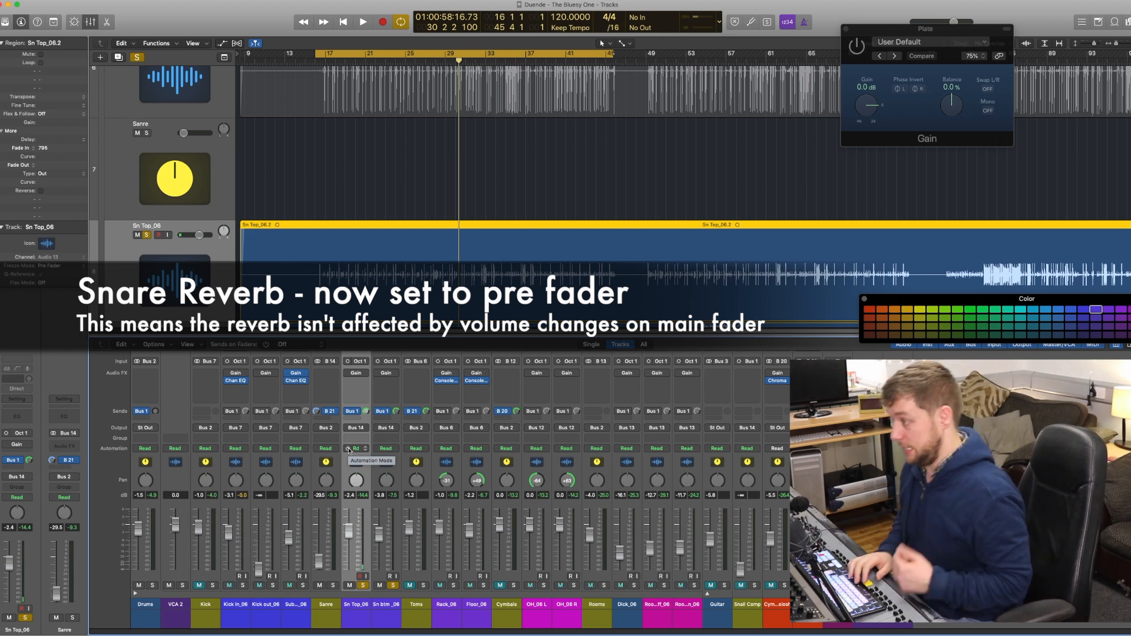
key("space")
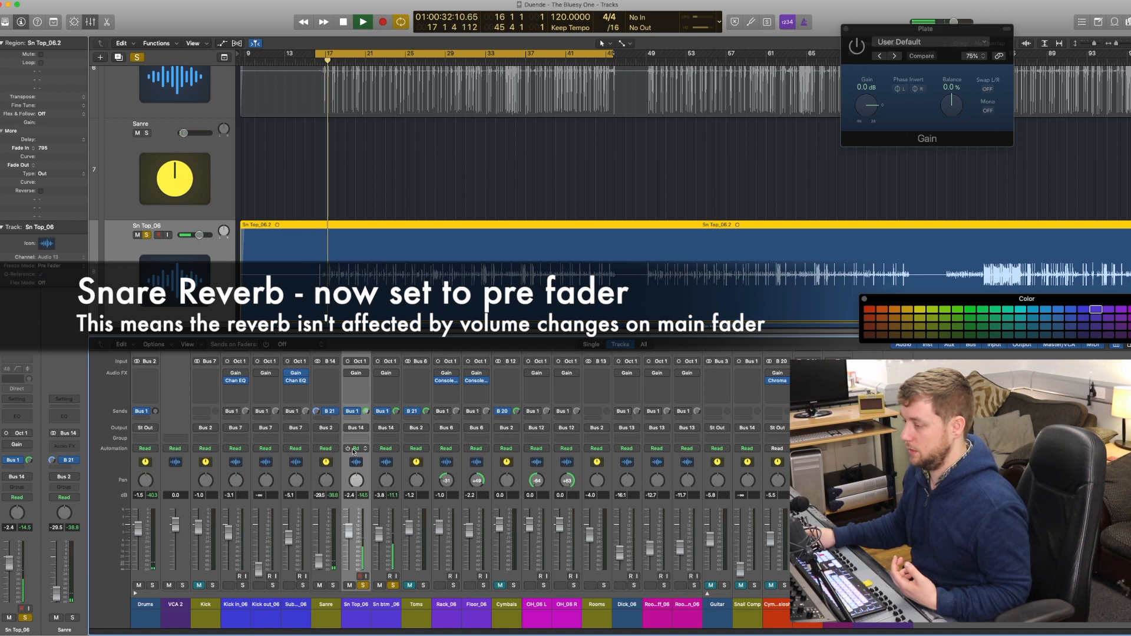
key("space")
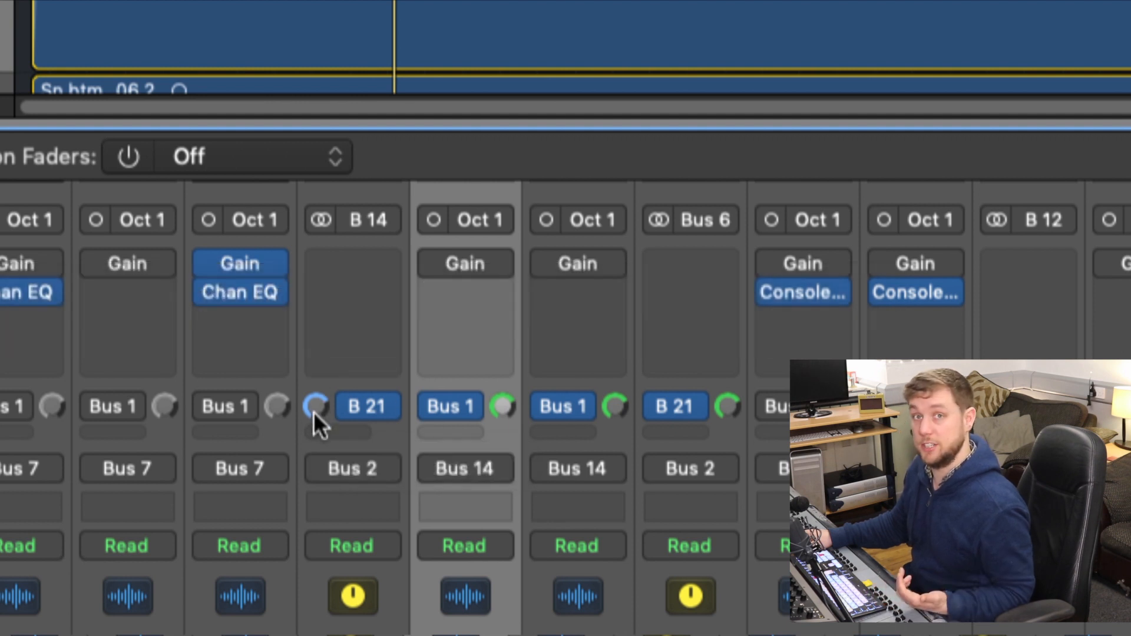
Review the mode options of the snare group's Bus 21 send and switch it back to post fader.
left_click(390, 406)
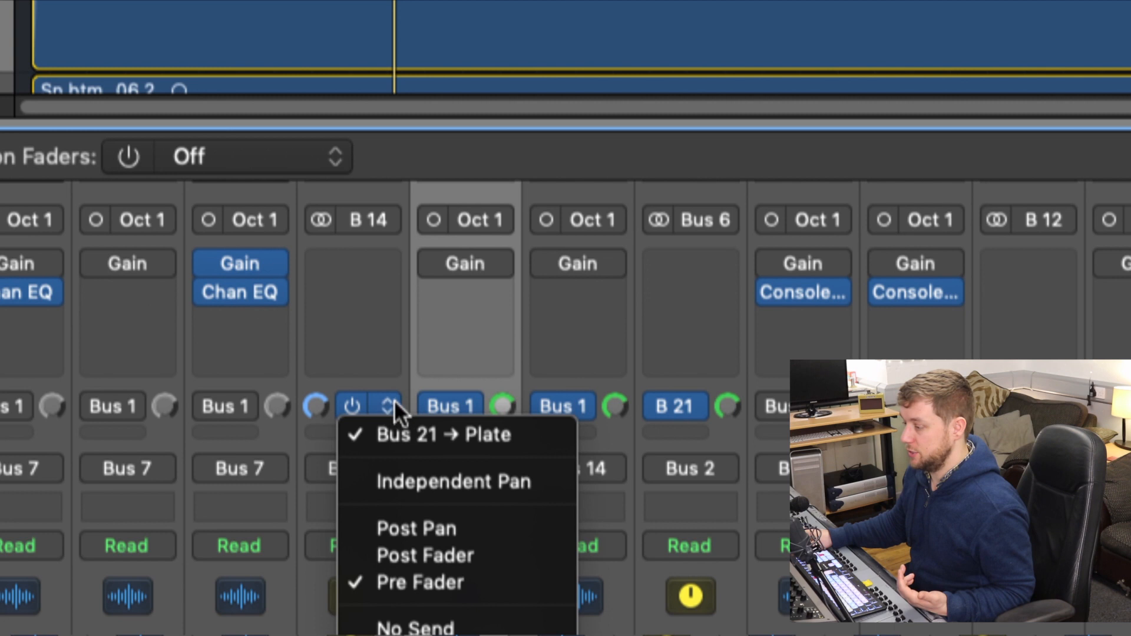
left_click(388, 402)
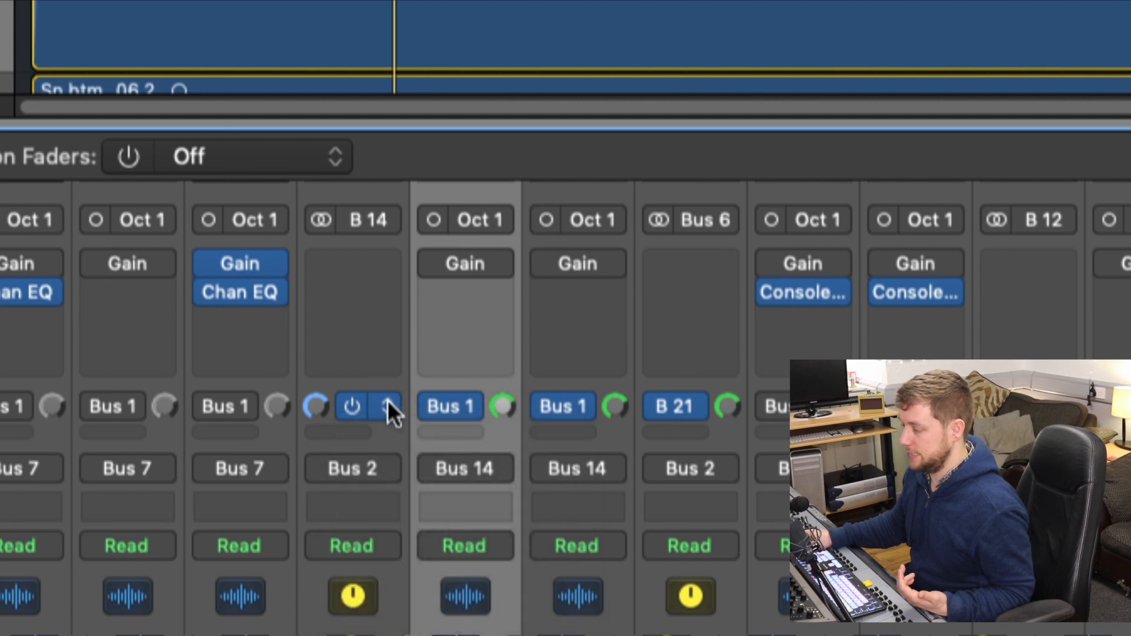
left_click(386, 406)
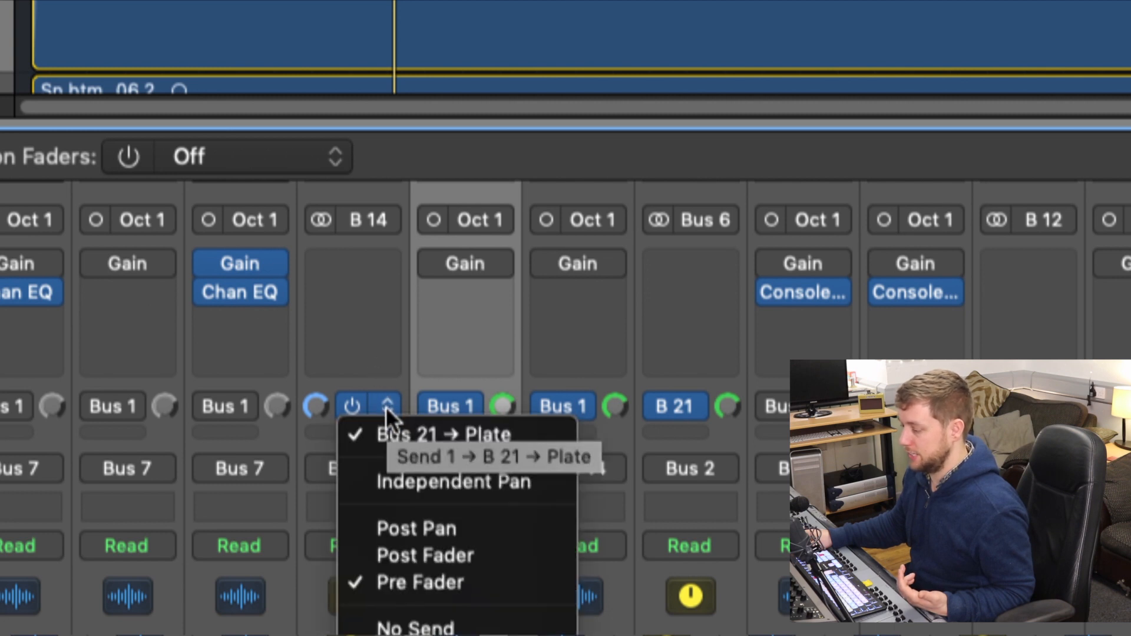
left_click(405, 581)
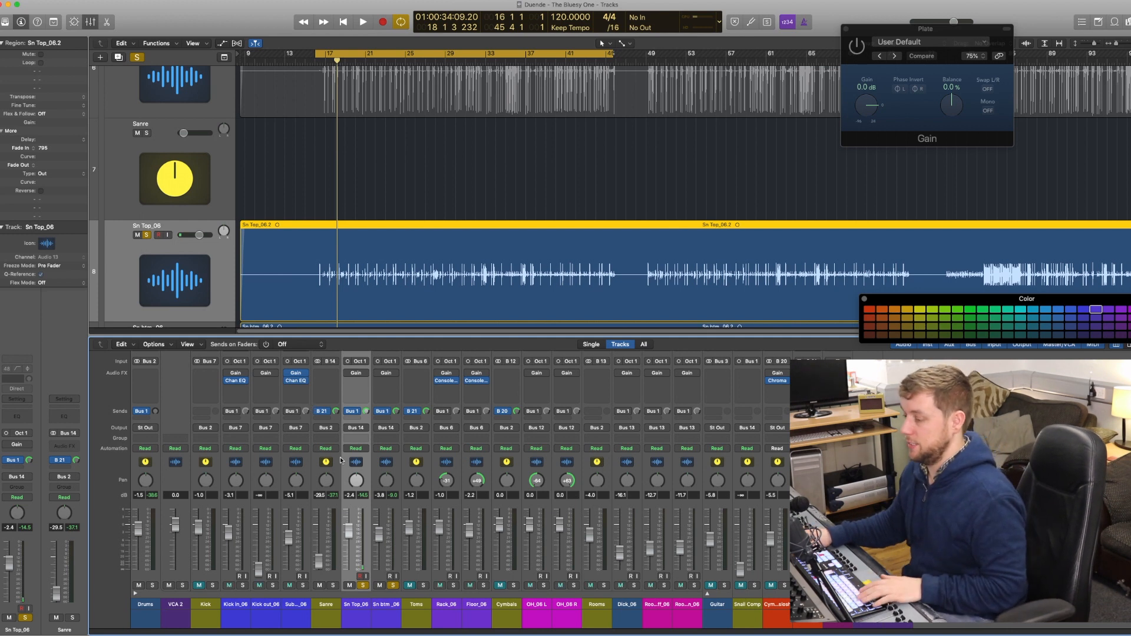
Play the loop while switching the snare group's Bus 21 send between post fader and pre fader, and reset that channel's fader to 0.0 dB.
key("space")
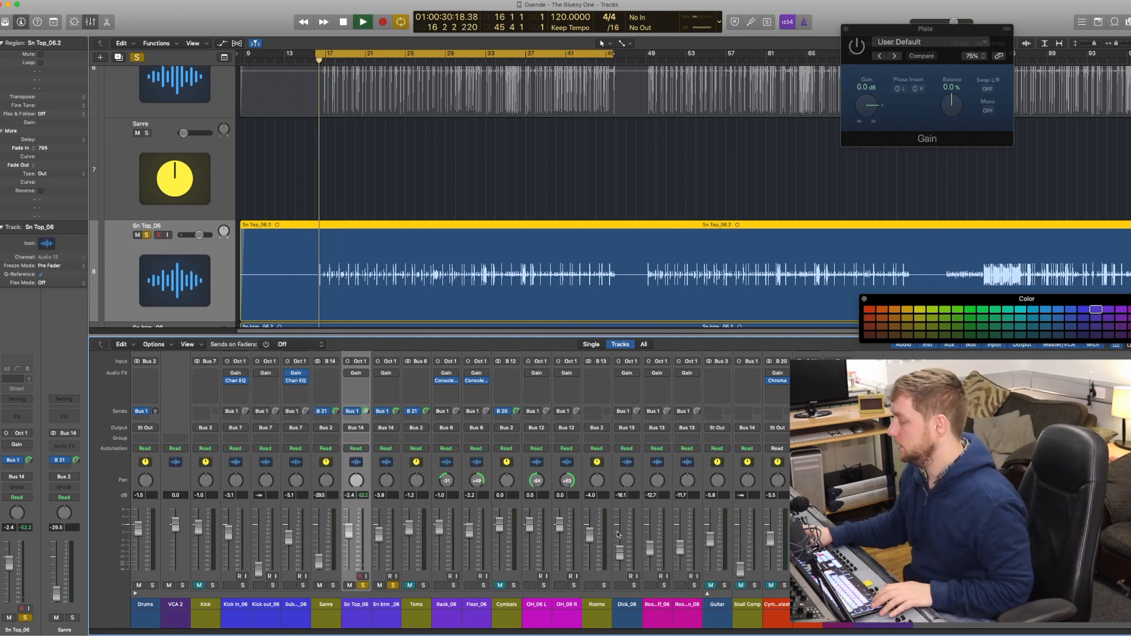
left_click(327, 412)
left_click(353, 431)
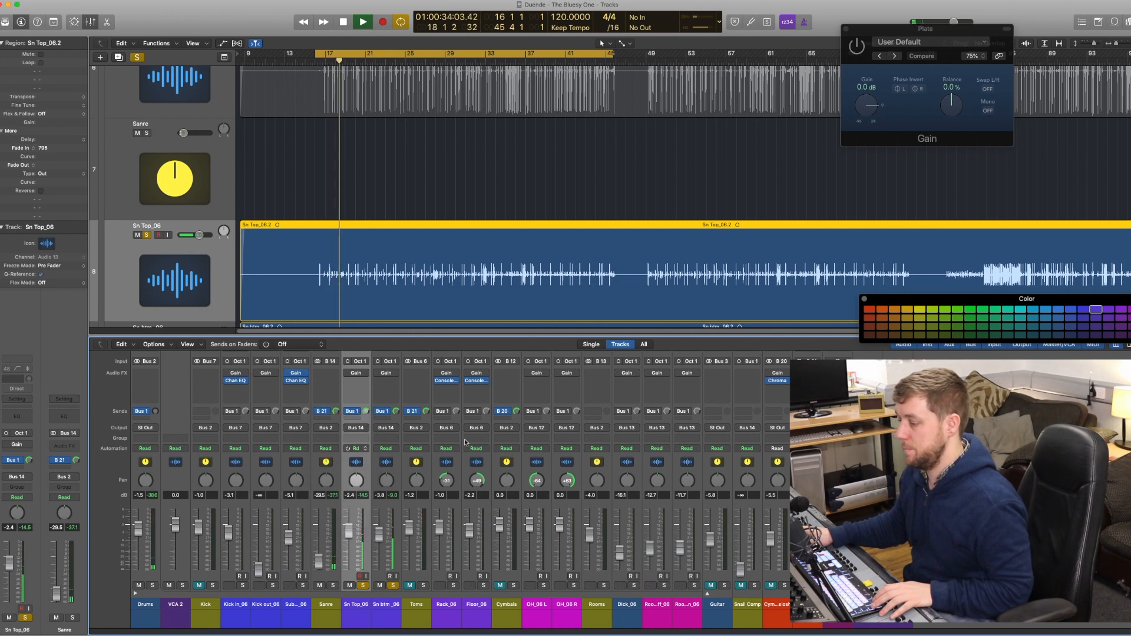
left_click(328, 411)
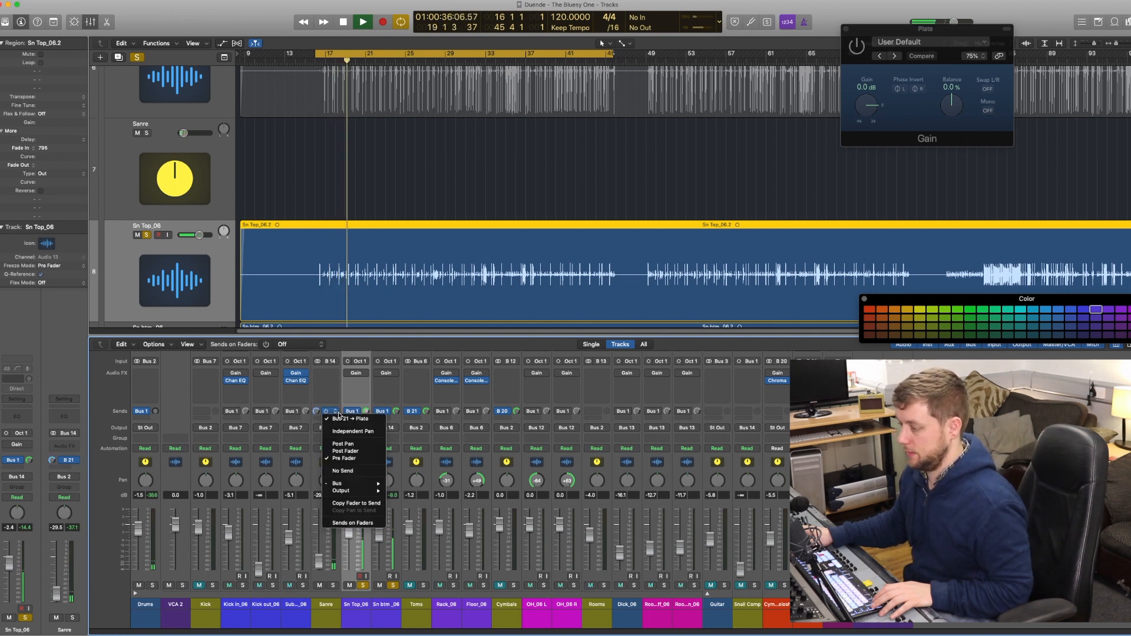
left_click(348, 457)
left_click(319, 561, "alt")
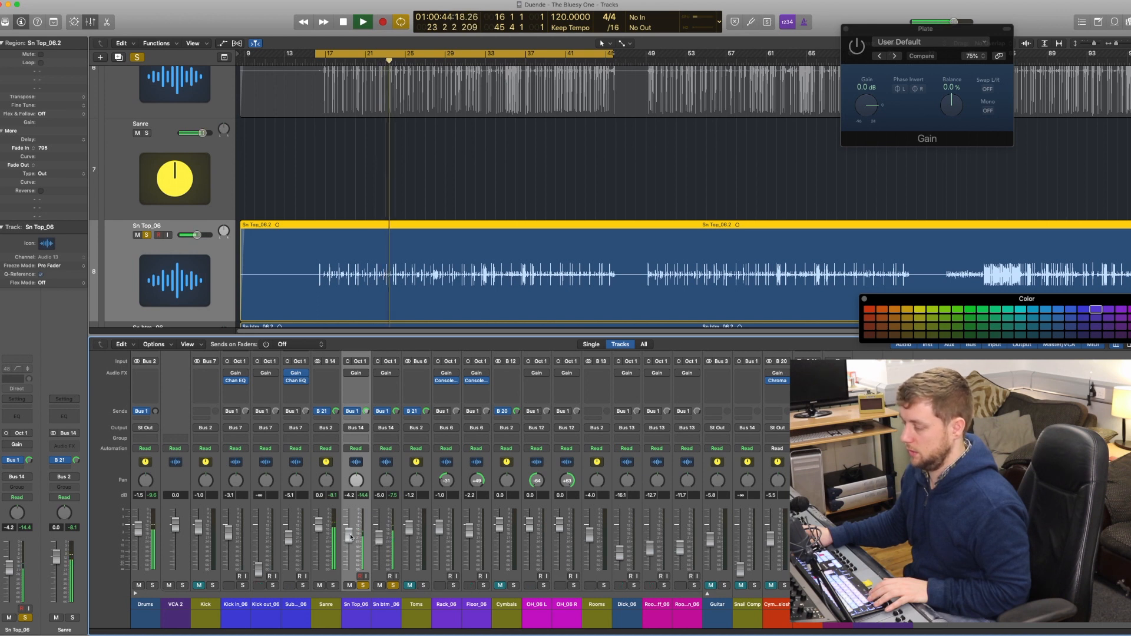
Clear the snare mic solos and unmute the Kick, Toms and Cymbals groups to bring back the full drum mix.
key("s")
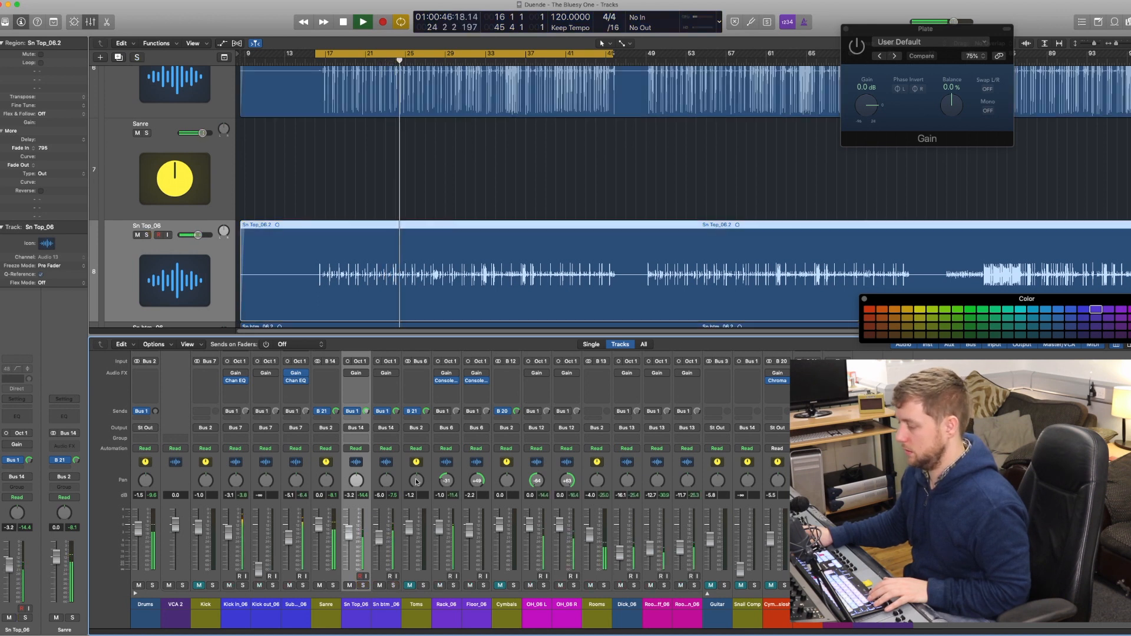
left_click(199, 586)
left_click(410, 586)
left_click(501, 586)
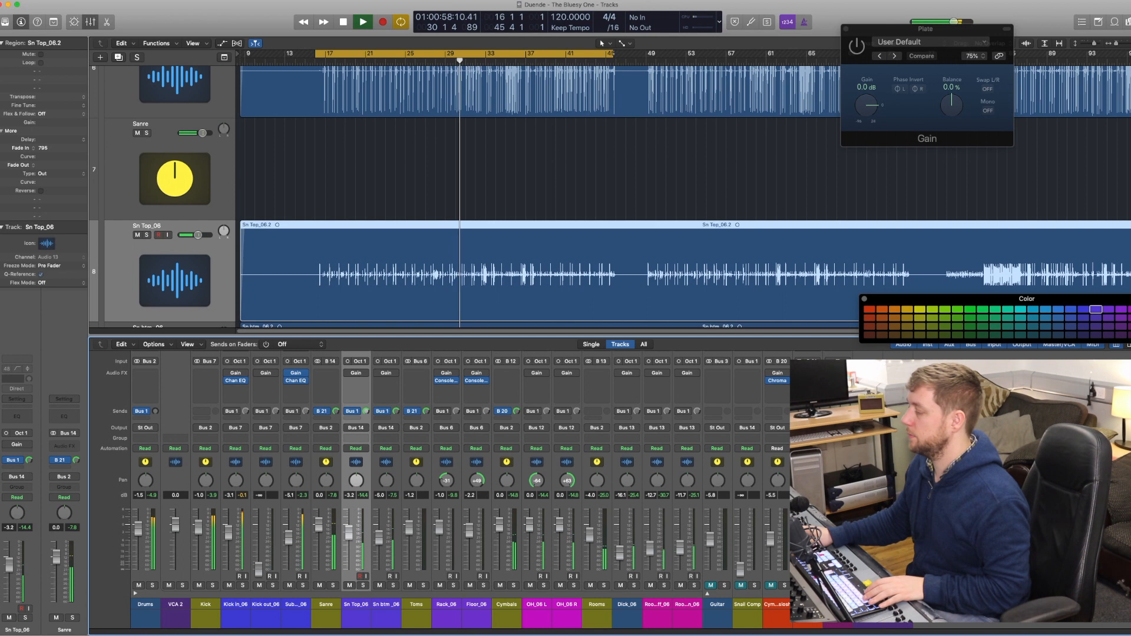
Raise the low-pass filter in the Plate channel's Channel EQ to 6600 Hz and play the loop.
key("v")
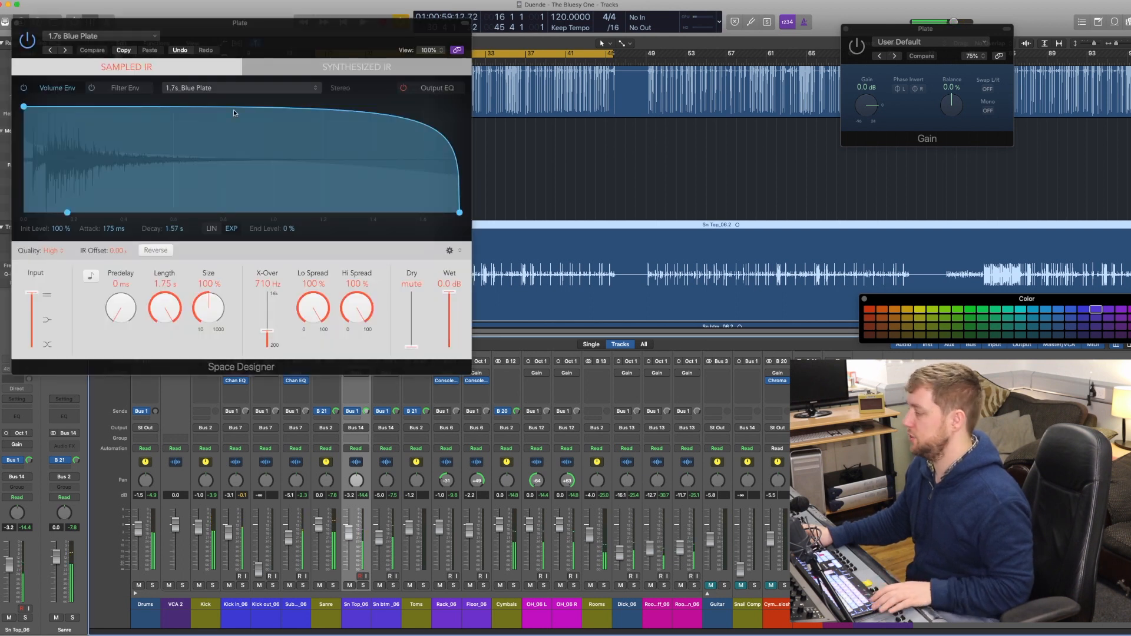
left_click(837, 381)
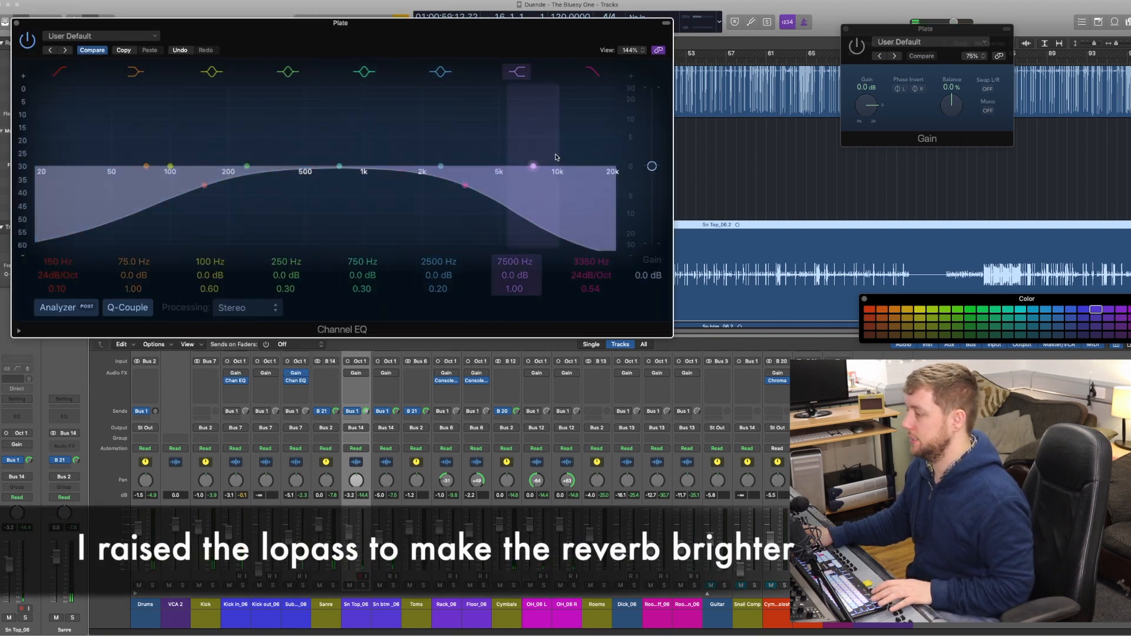
left_click_drag(466, 185, 522, 185)
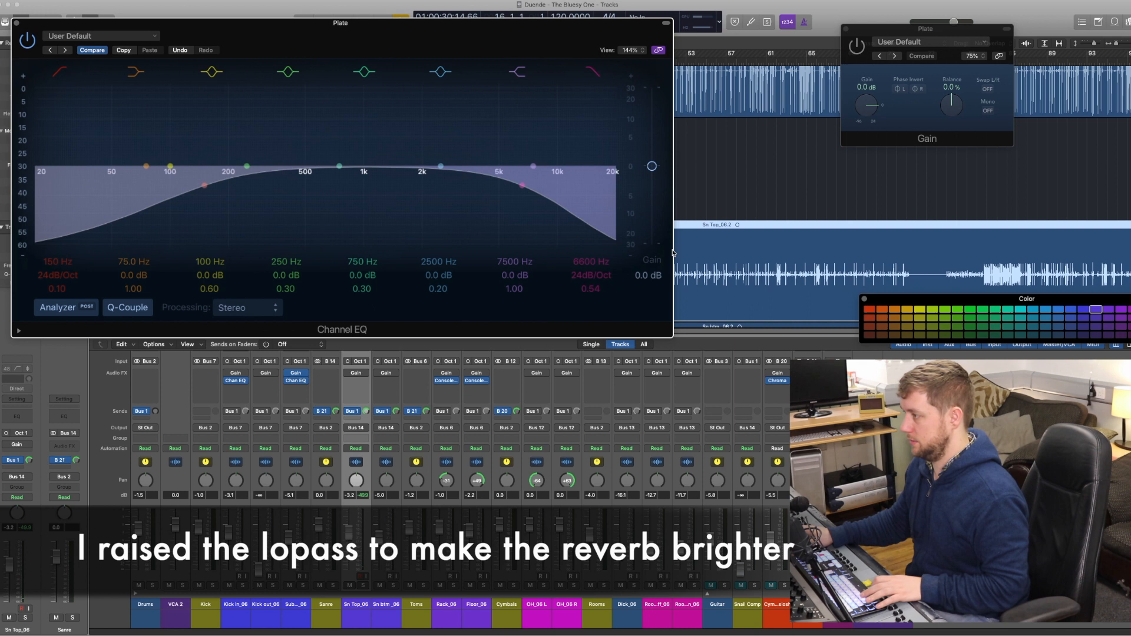
key("space")
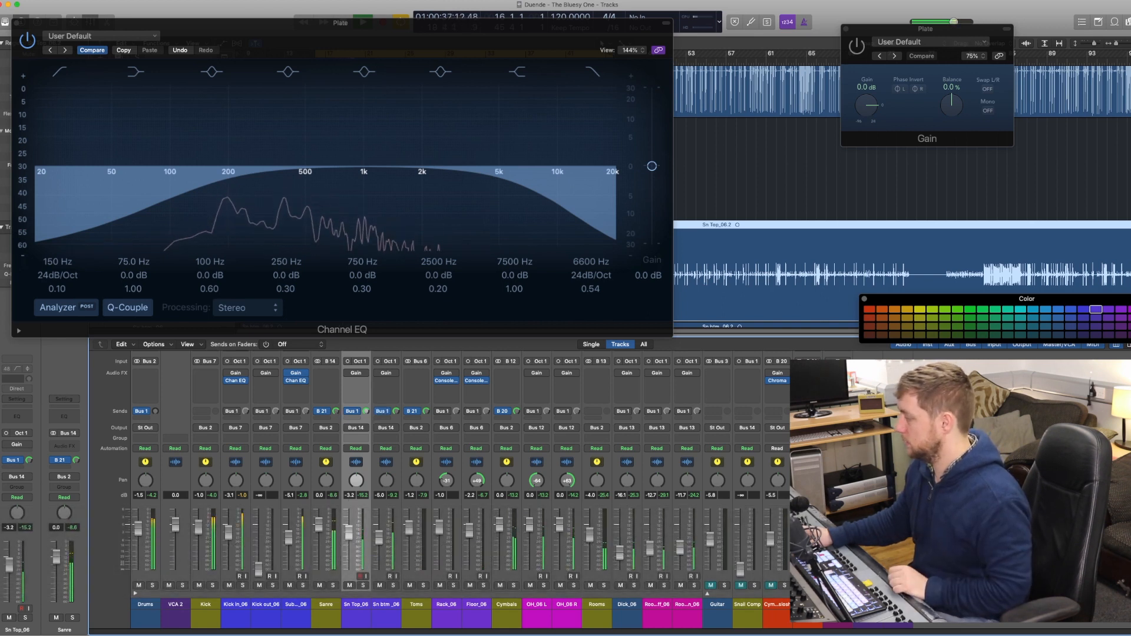
Set the Plate reverb's predelay to 27 ms and length to 890 ms in Space Designer, and check the Sn Top channel with solo on and off.
left_click(807, 373)
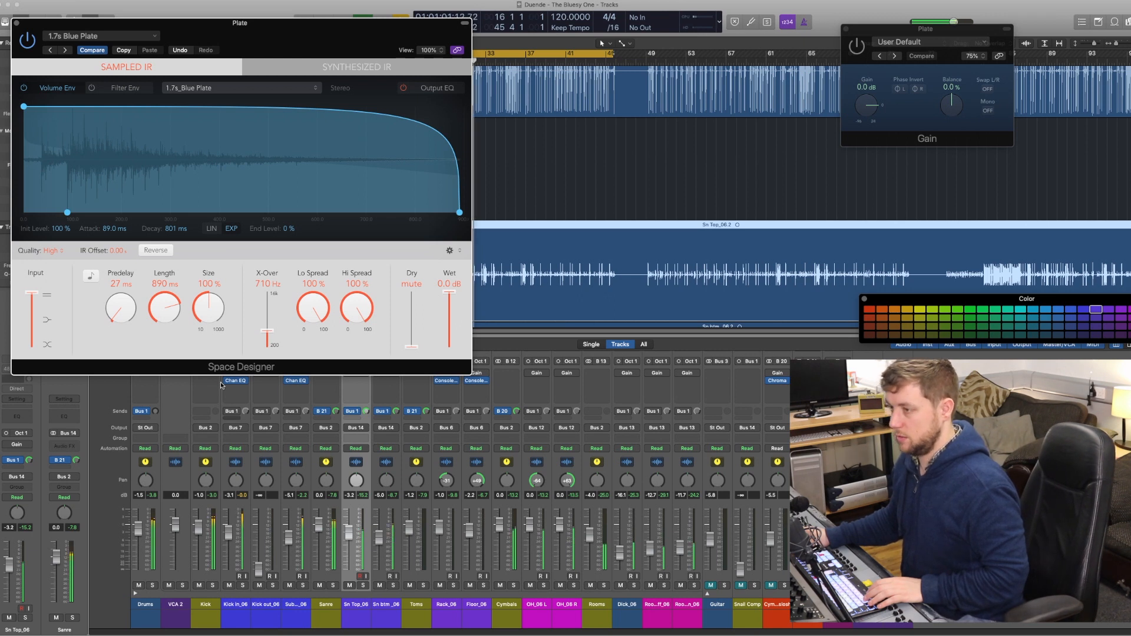
left_click(16, 23)
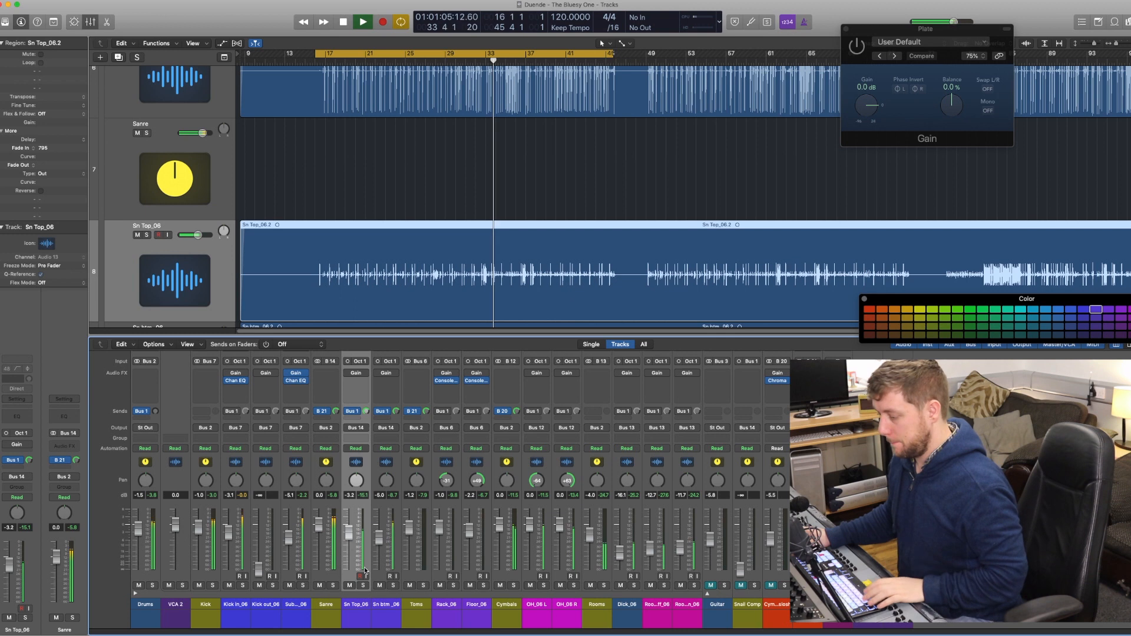
left_click(364, 586)
left_click(364, 585)
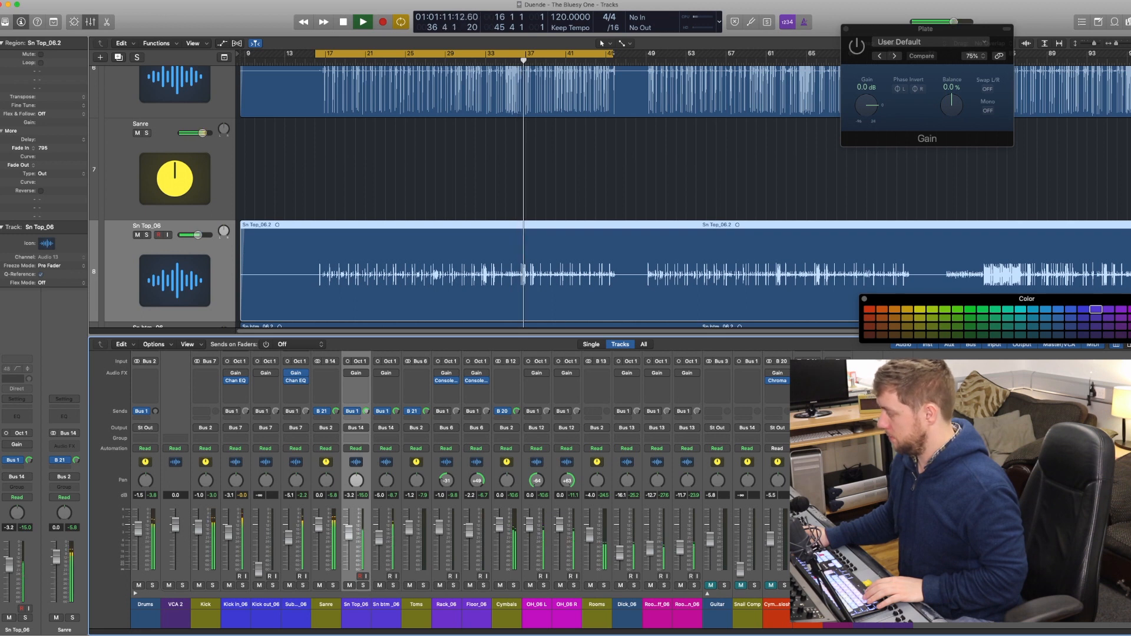
Set Space Designer's Hi Spread to 61% and shape its Output EQ with a 4.5 dB low shelf at 390 Hz and a 10000 Hz high cut.
left_click(748, 381)
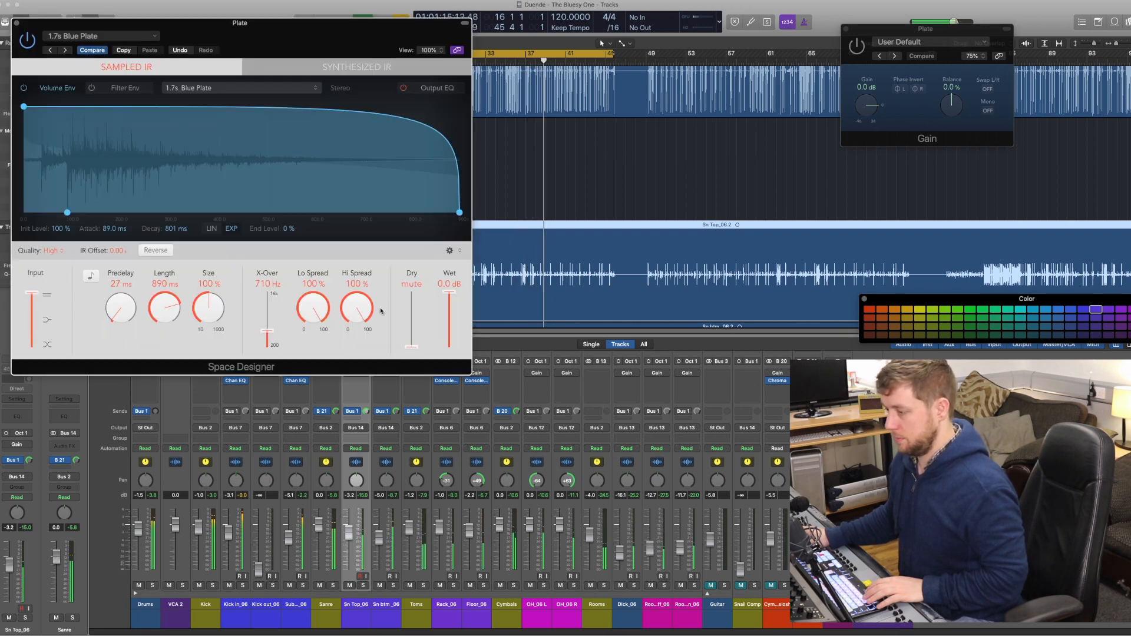
left_click_drag(354, 309, 343, 318)
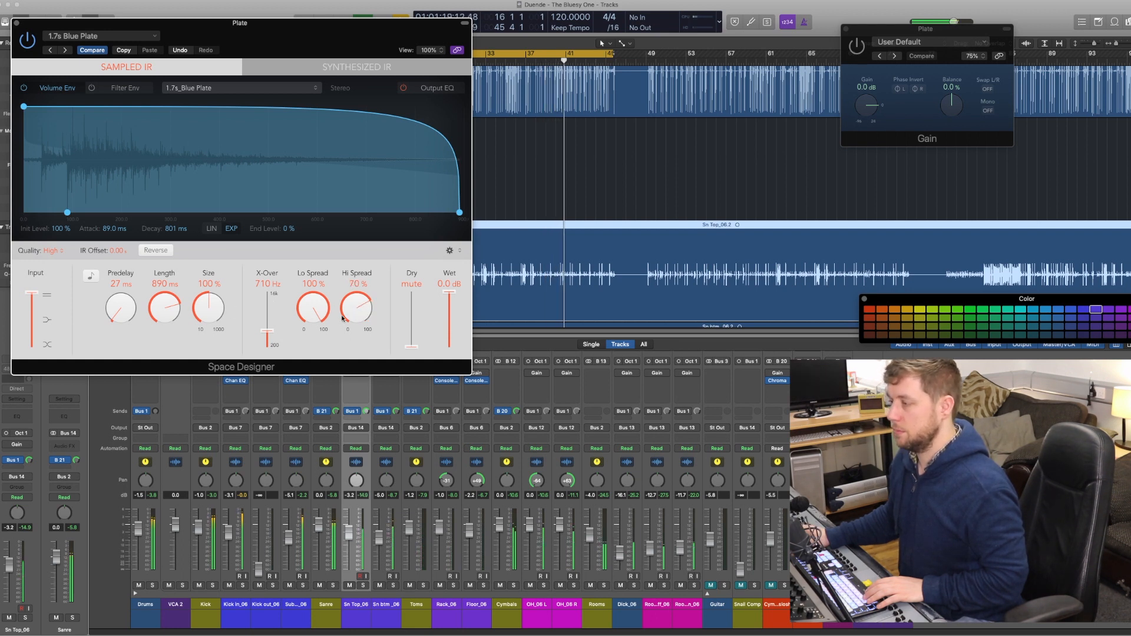
left_click(406, 89)
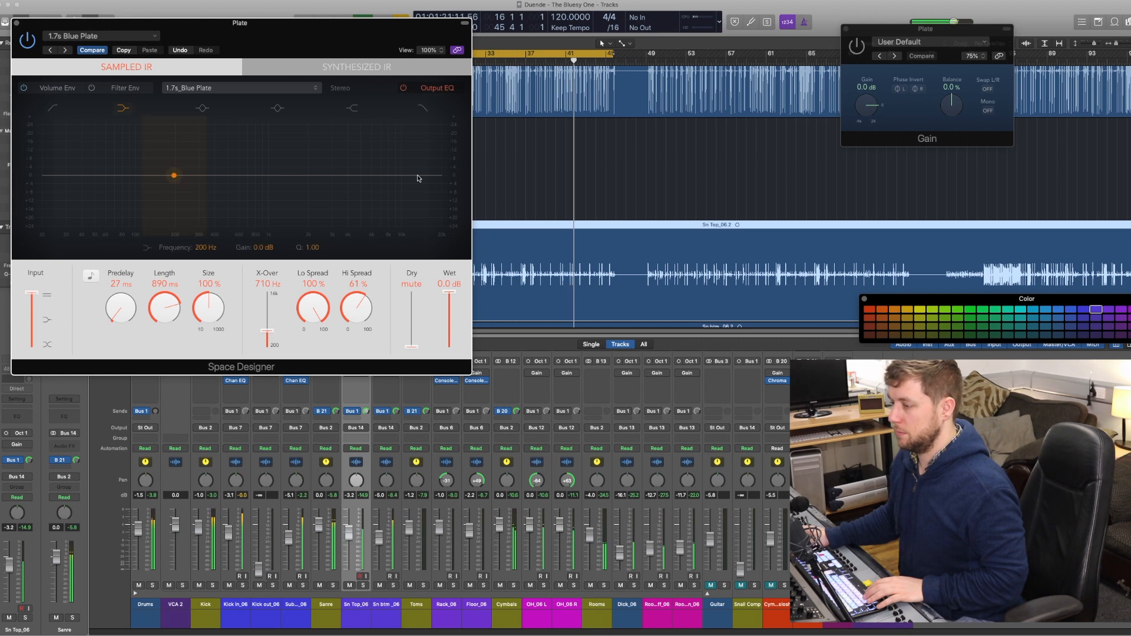
left_click_drag(177, 175, 213, 170)
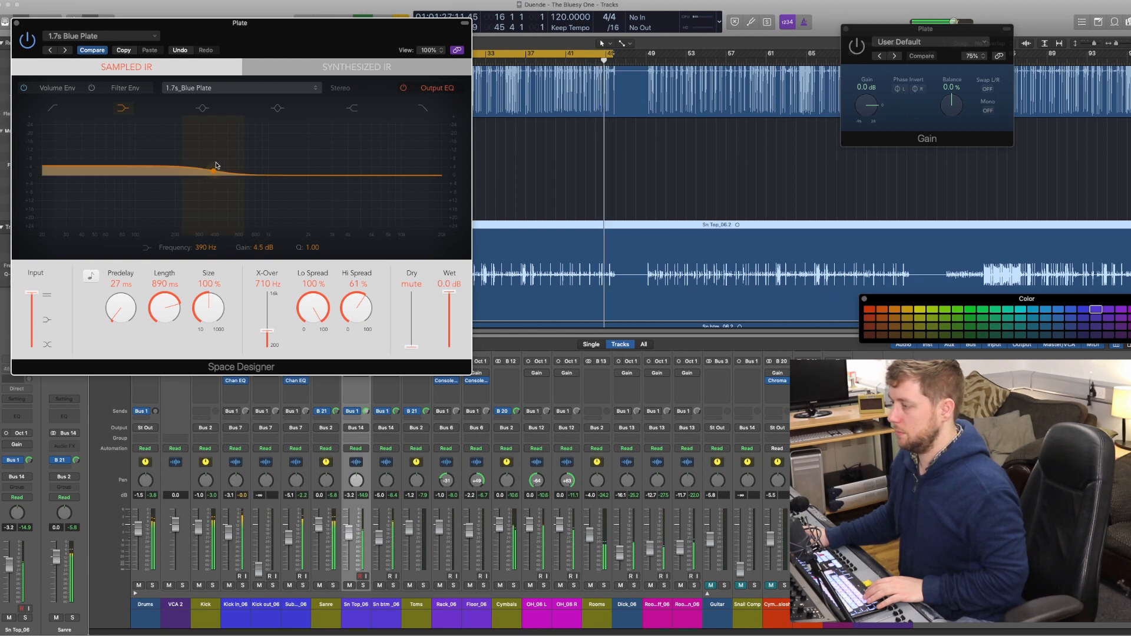
left_click(423, 107)
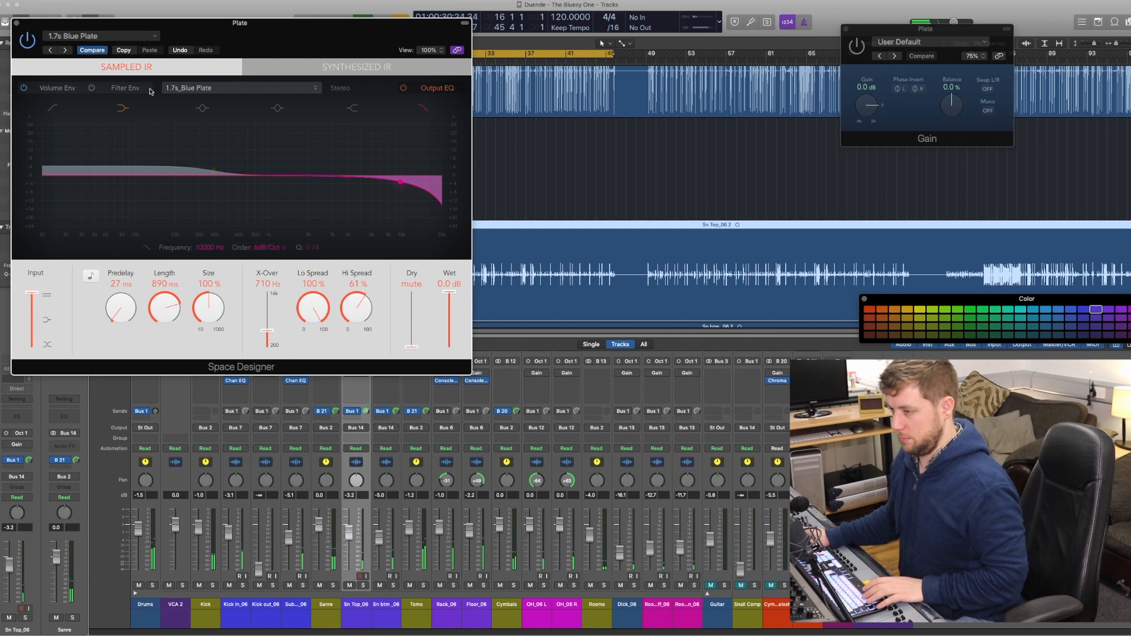
Check the filter envelope and output EQ of the plate reverb, replay the loop and close Space Designer.
left_click(125, 88)
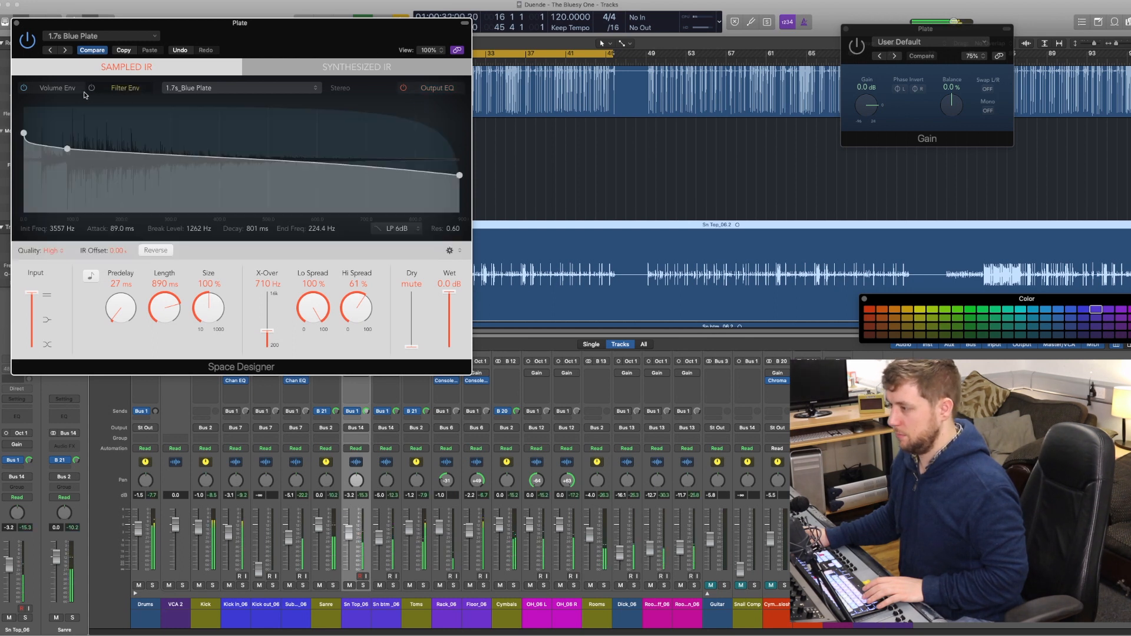
left_click(442, 89)
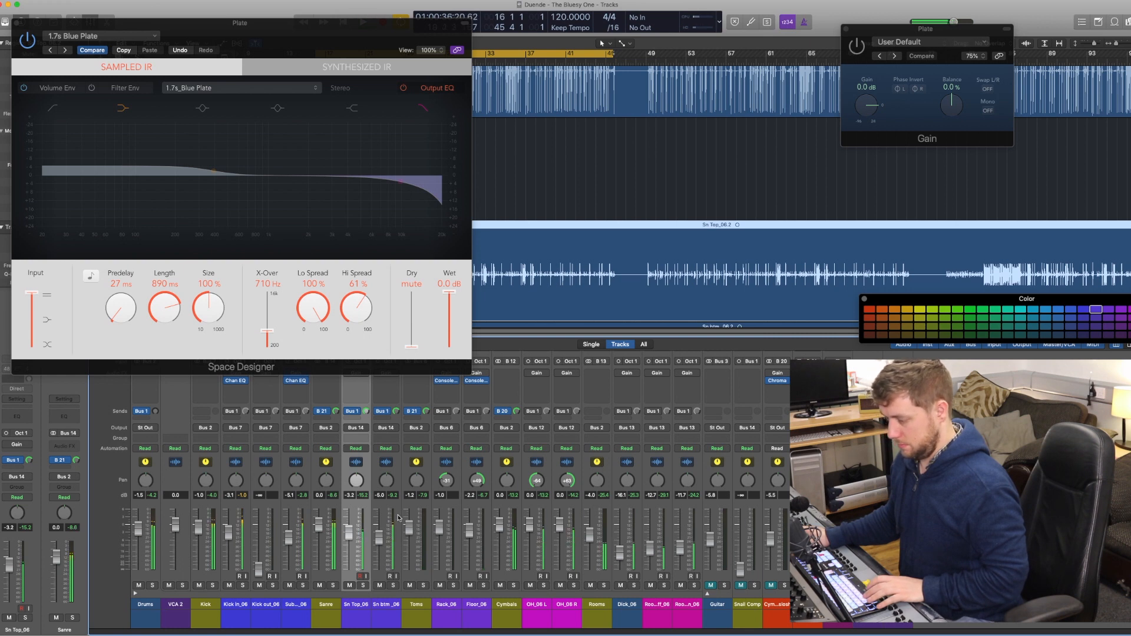
key("space")
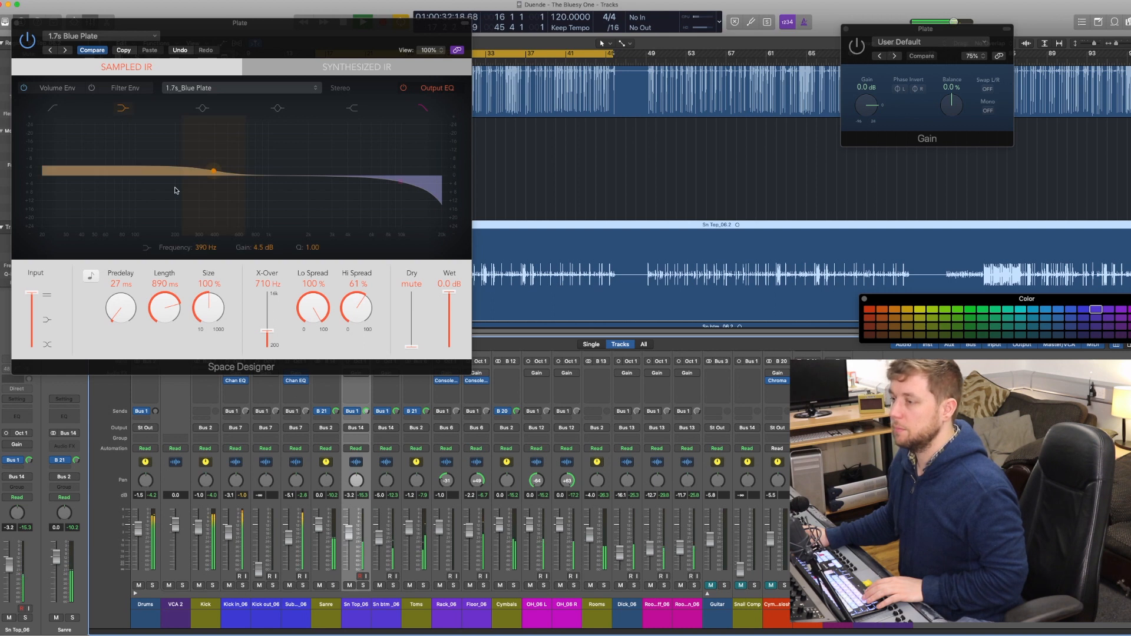
left_click(18, 22)
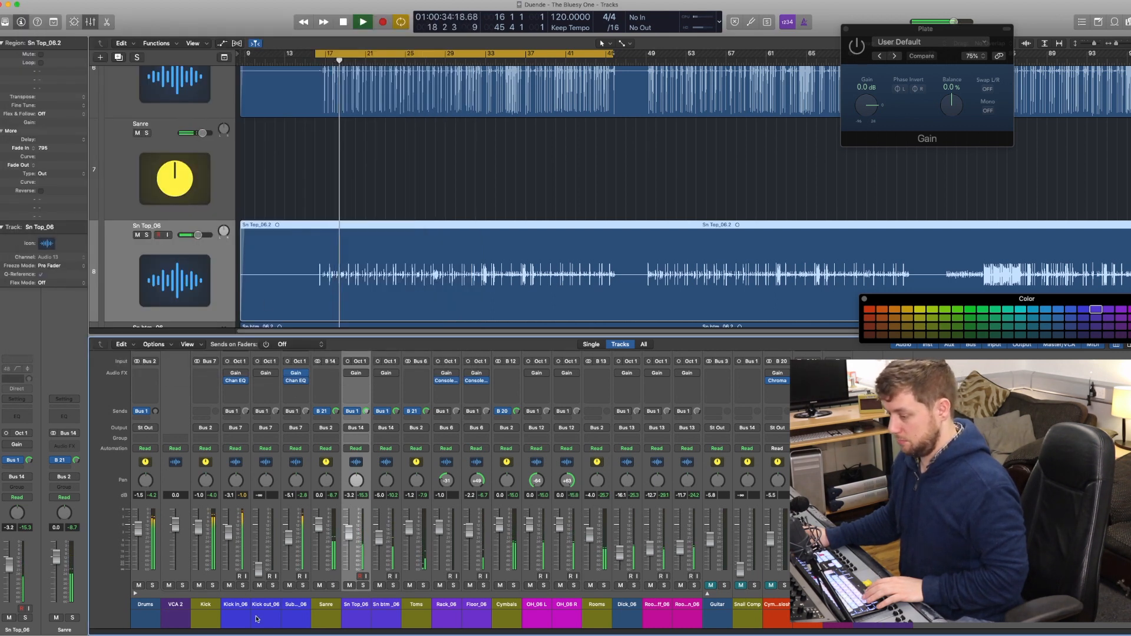
Set the Kick in fader to -3.5 dB, then solo the Sn Top channel and stop playback.
left_click_drag(228, 531, 229, 534)
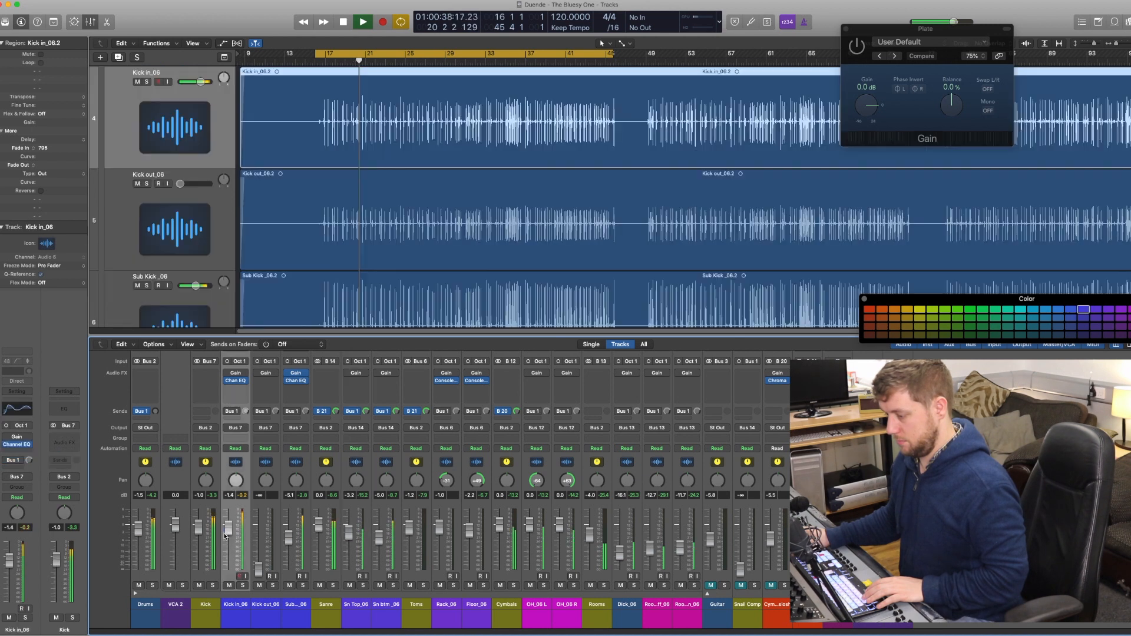
left_click(363, 585)
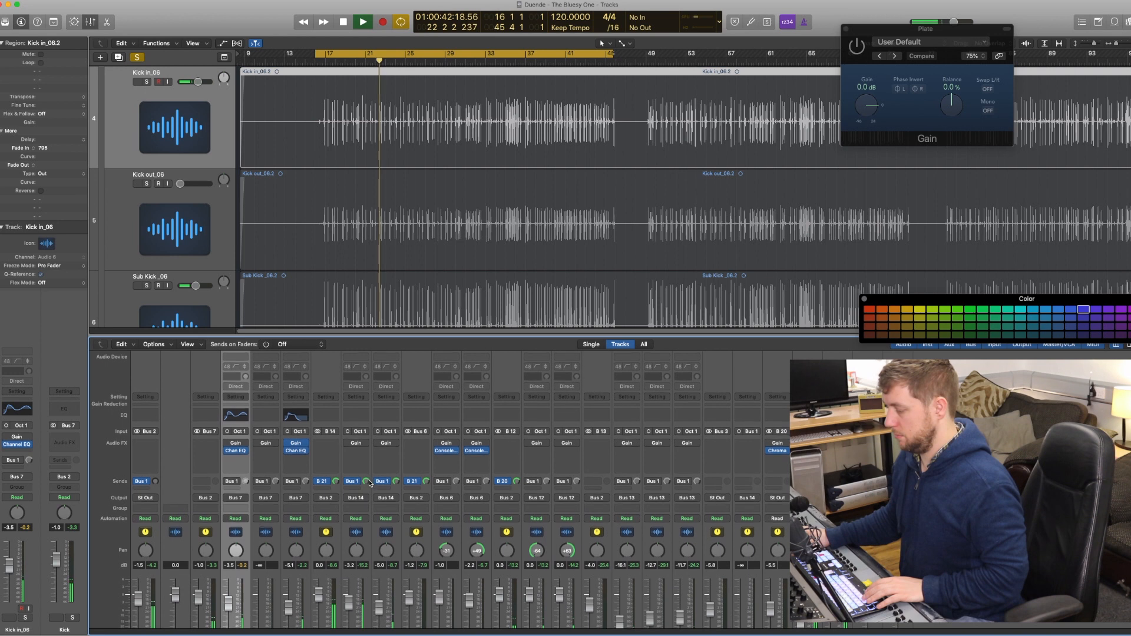
key("space")
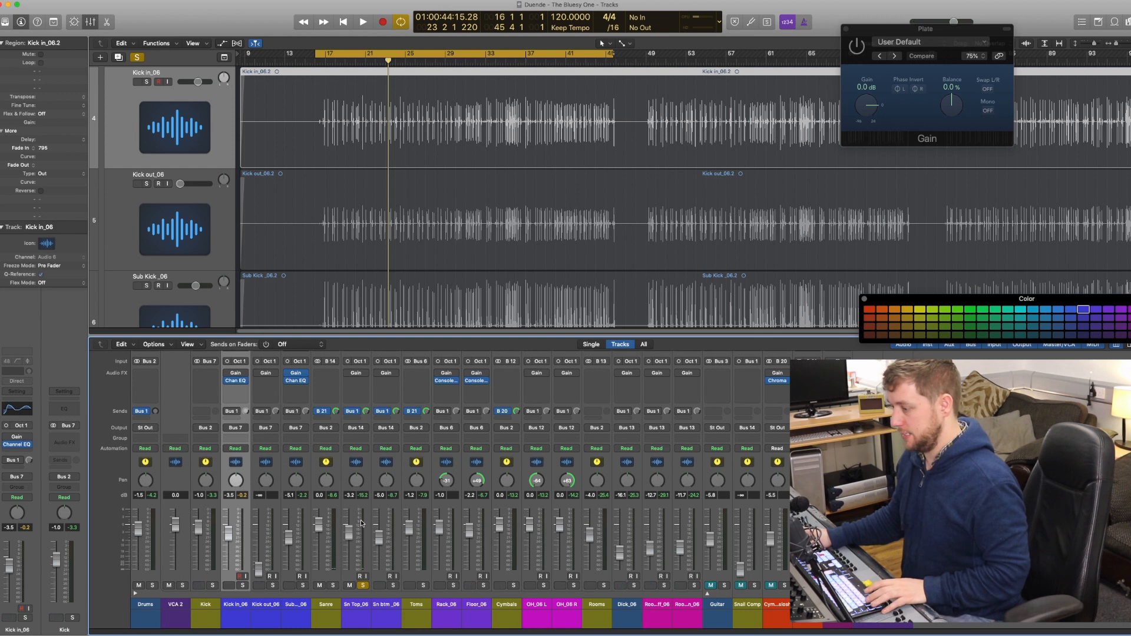
Insert a stereo Compressor on the Sanre bus channel.
left_click(327, 381)
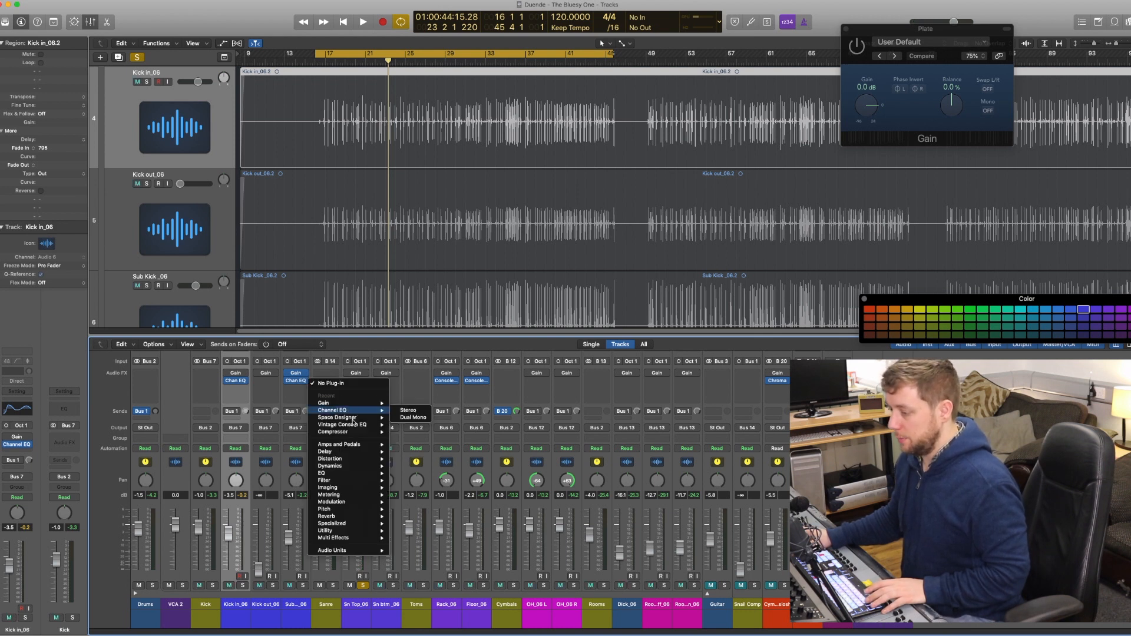
mouse_move(340, 468)
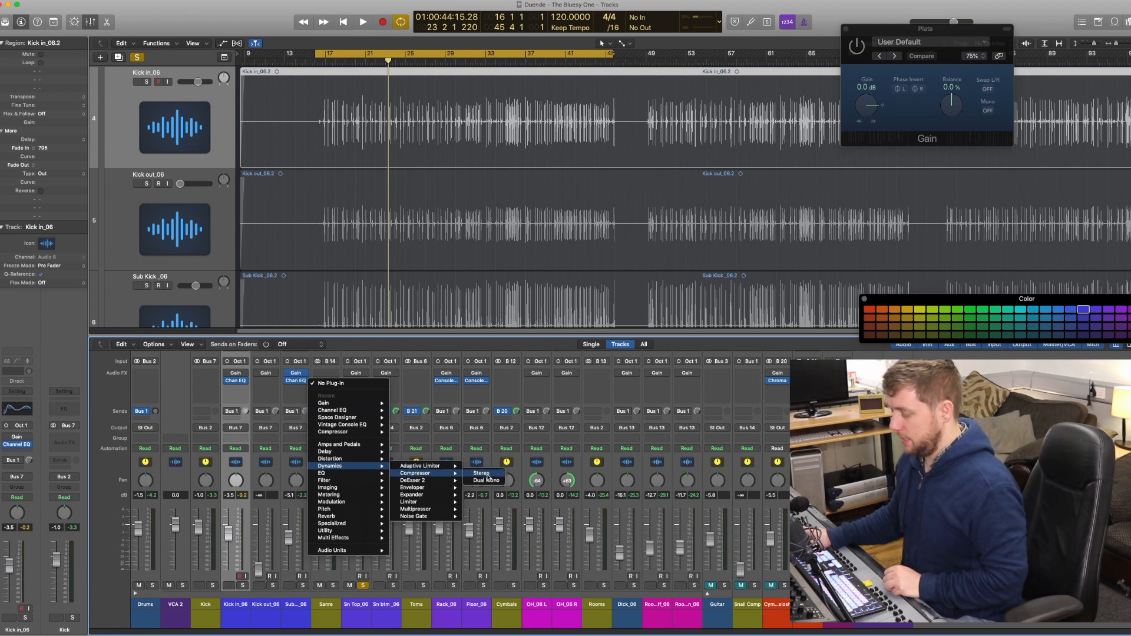
left_click(487, 475)
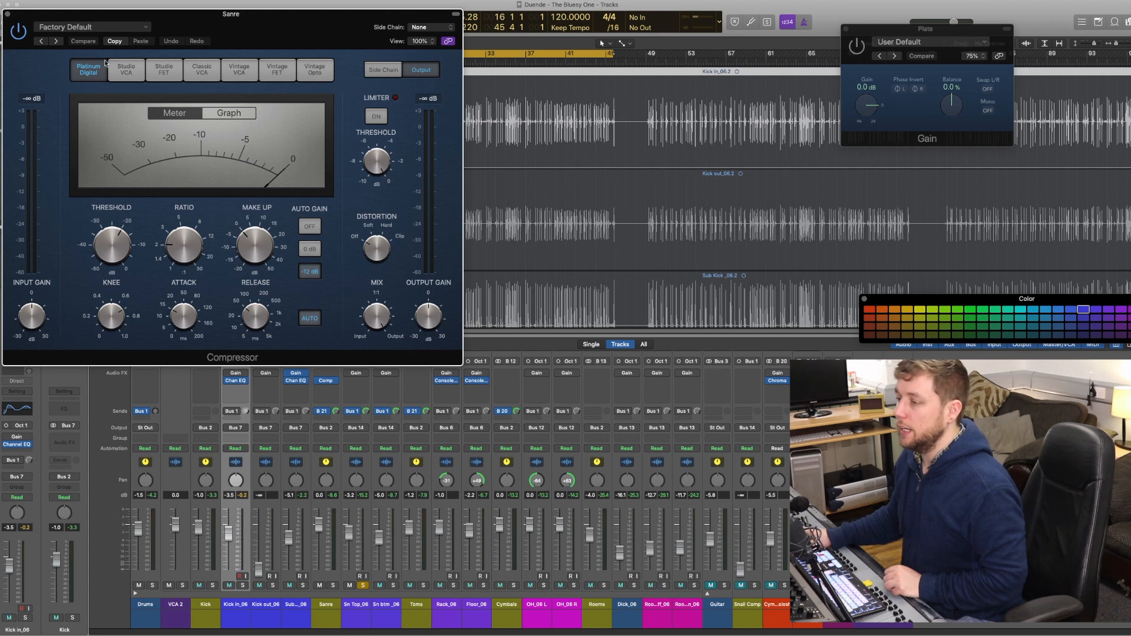
Switch through the compressor models, choose Classic VCA and turn its auto gain off.
left_click(140, 75)
left_click(174, 74)
left_click(202, 69)
left_click(304, 73)
left_click(201, 69)
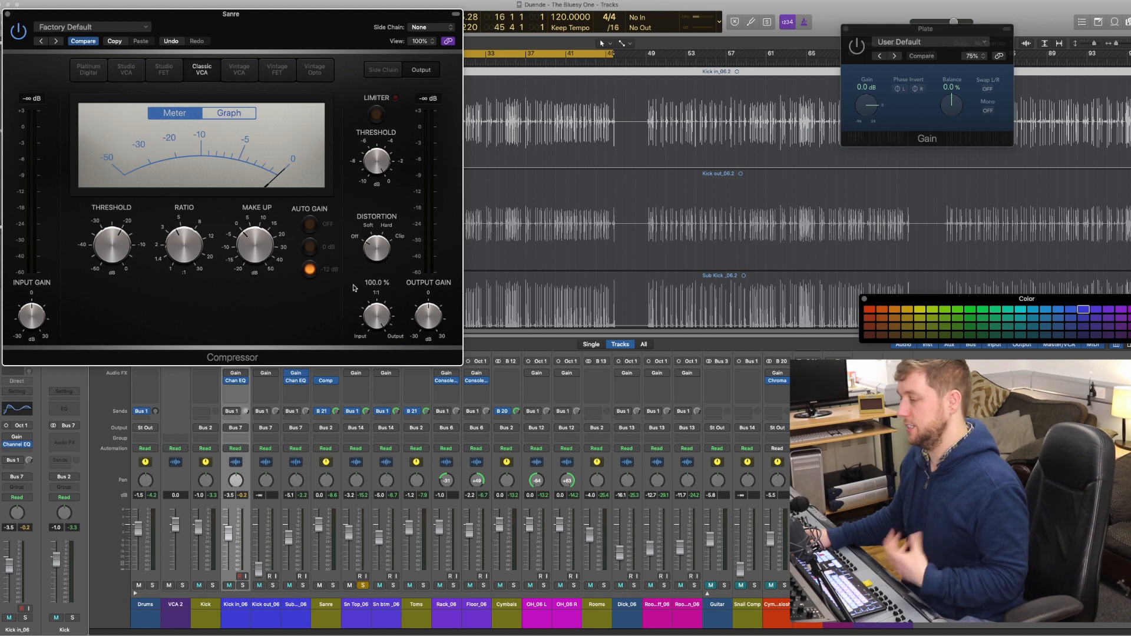
left_click(309, 247)
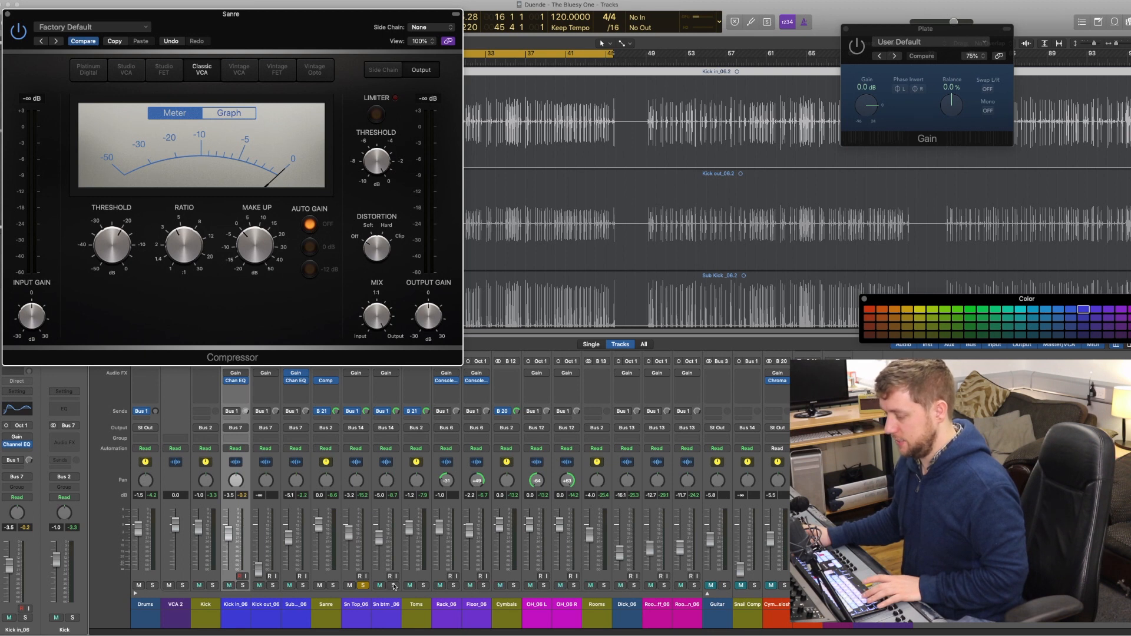
Play the loop with Sn btm also soloed, adjust the Sanre compressor's threshold, move its window aside and stop playback.
left_click(393, 585)
key("space")
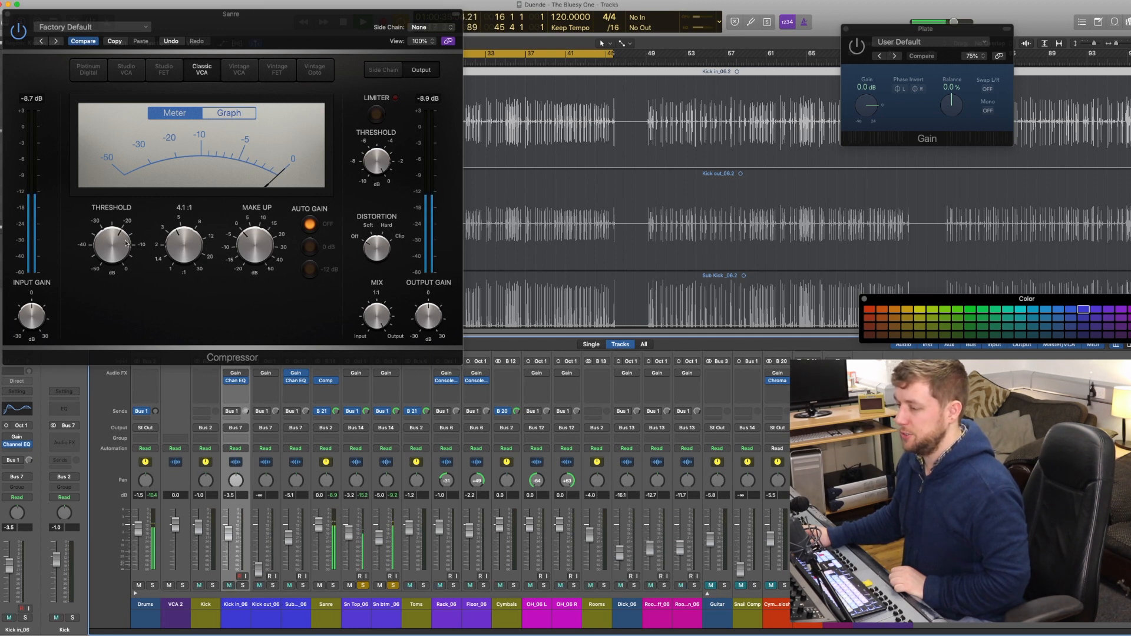
left_click_drag(106, 251, 106, 203)
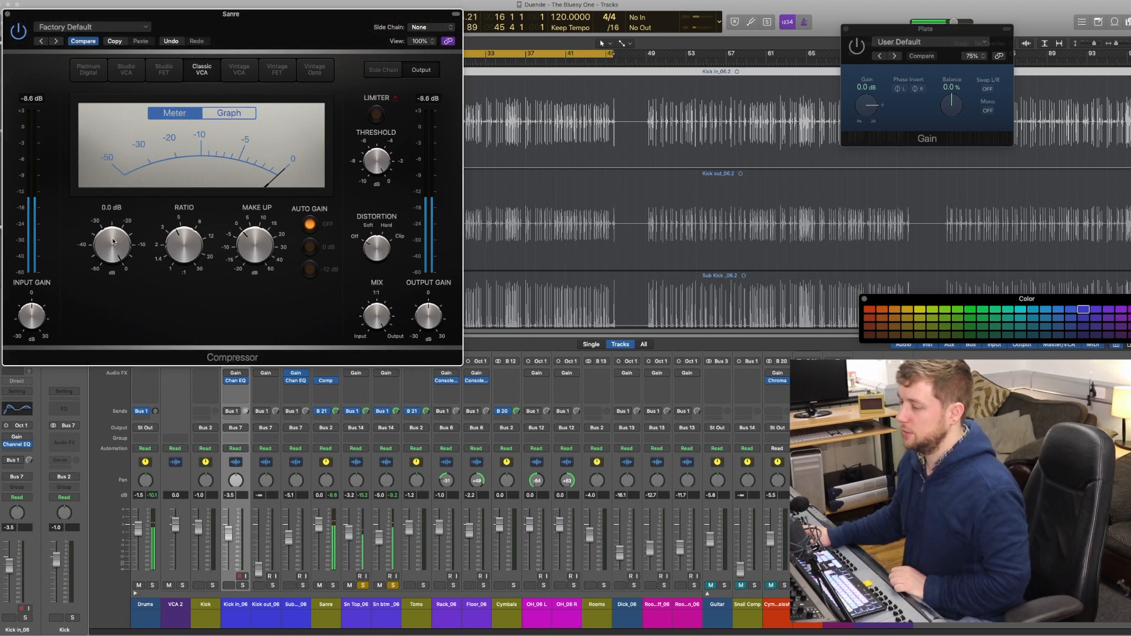
mouse_move(112, 257)
left_mouse_down()
mouse_move(109, 279)
mouse_move(121, 260)
mouse_move(103, 265)
mouse_move(104, 248)
left_mouse_up()
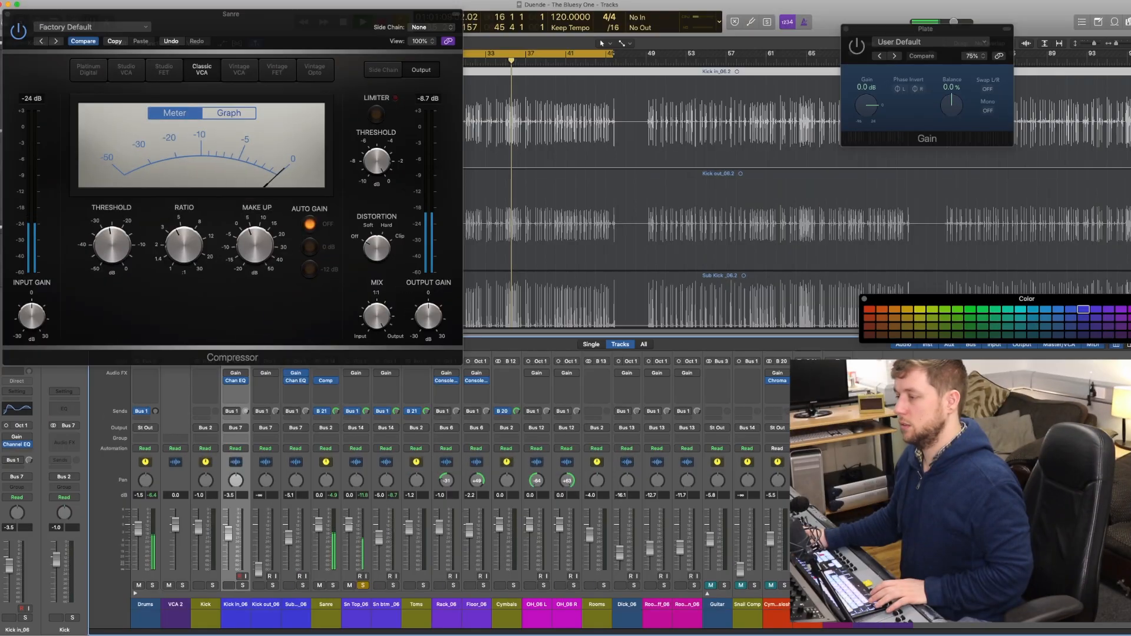
left_click_drag(39, 15, 628, 29)
key("space")
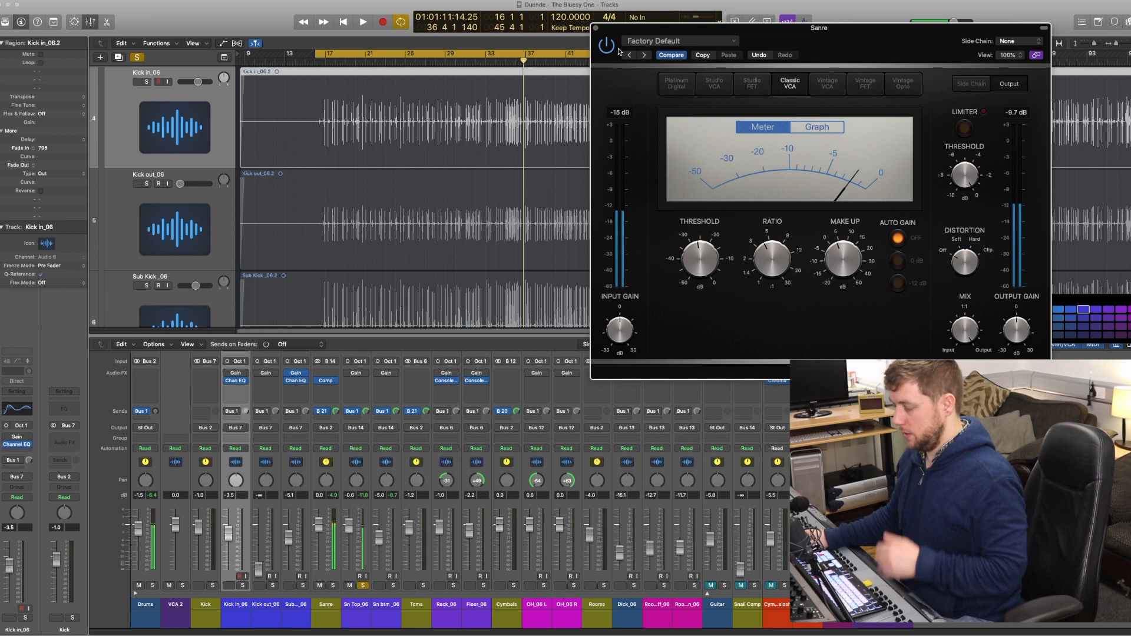
Insert a Noise Gate on the Sn Top channel.
left_click(362, 382)
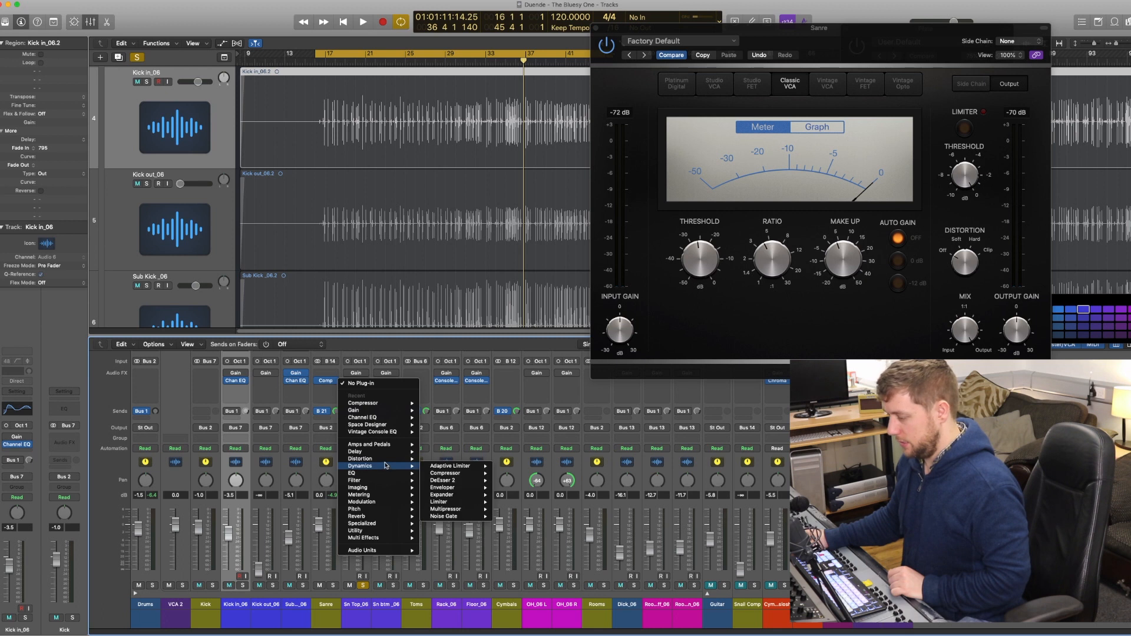
mouse_move(379, 469)
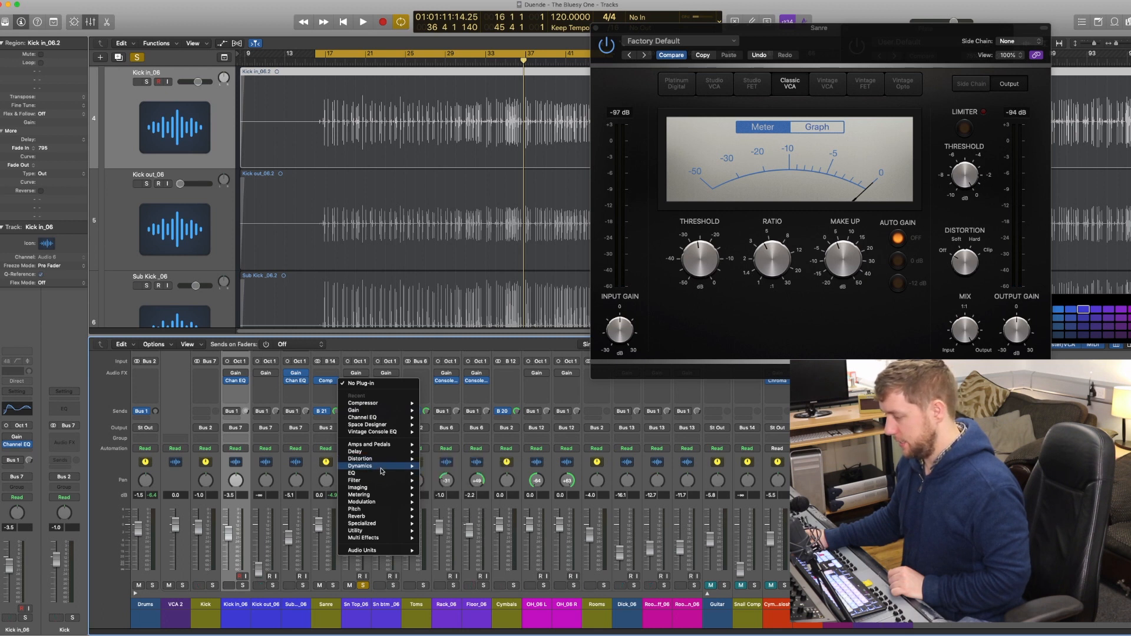
left_click(506, 517)
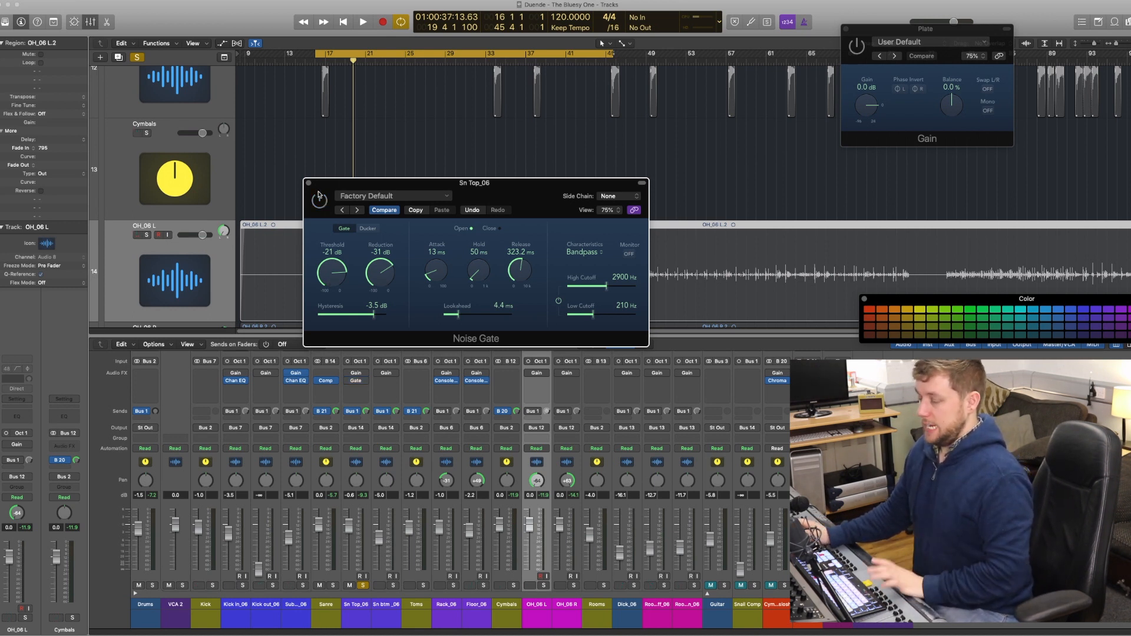
Play the soloed Sn Top with the Noise Gate bypassed, switch the gate on and stop playback.
key("space")
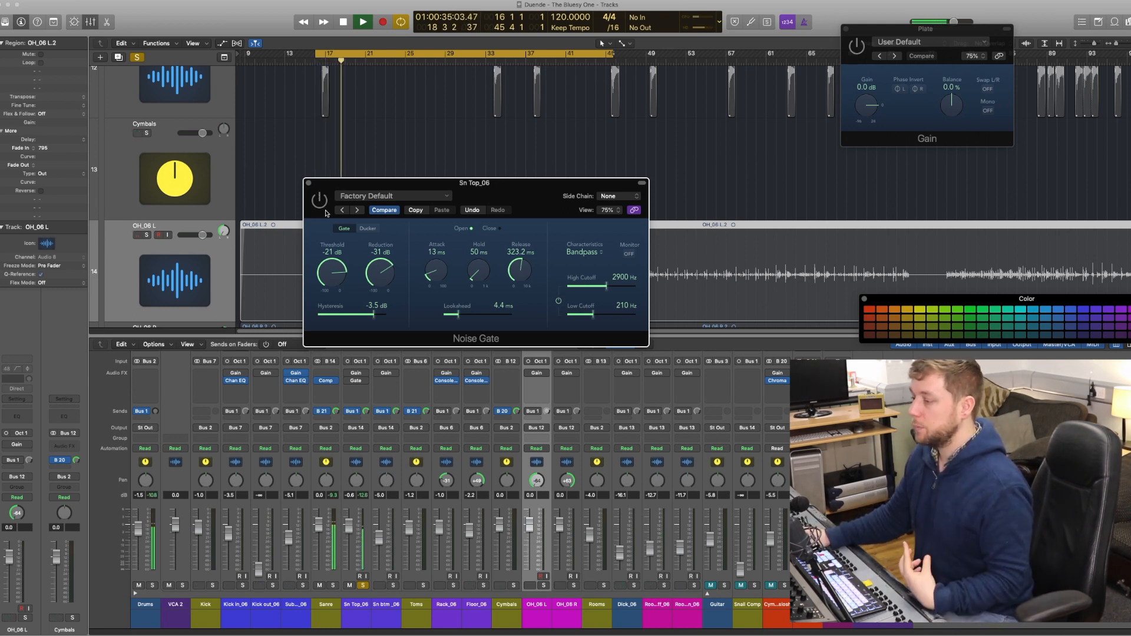
left_click(319, 202)
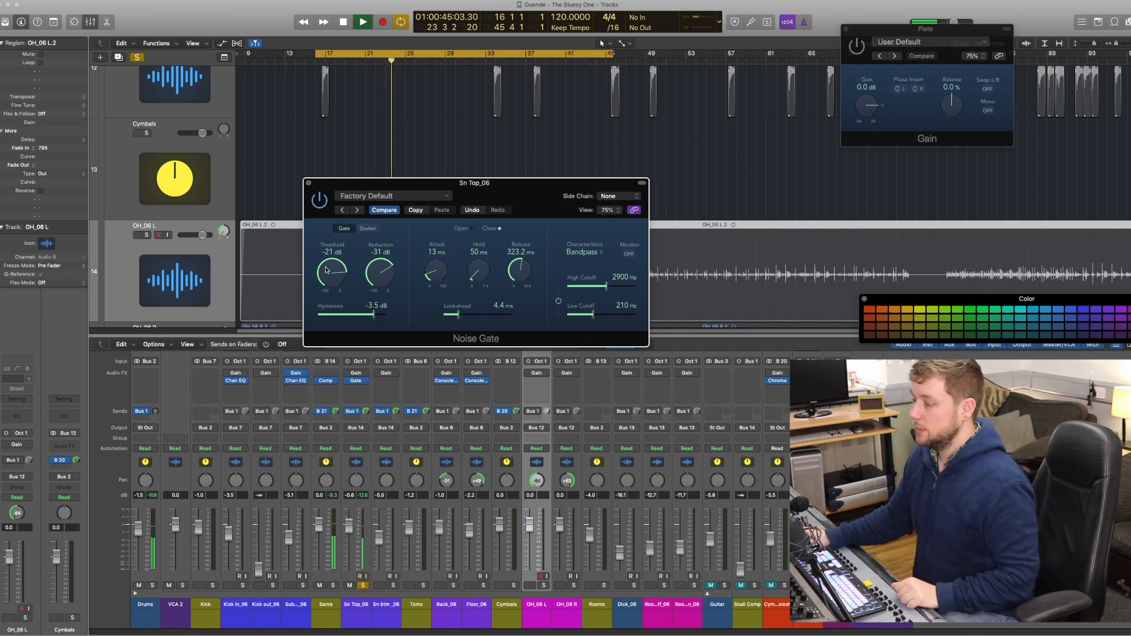
key("space")
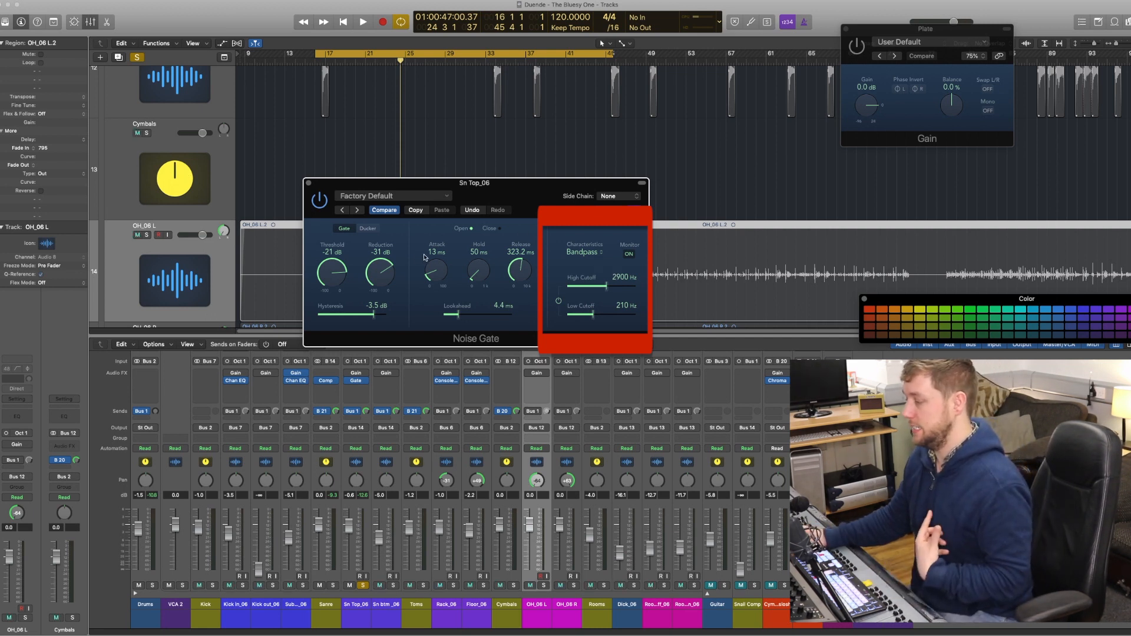
Audition the gate's bandpass filter through its monitor, turn the monitor off and stop playback.
key("space")
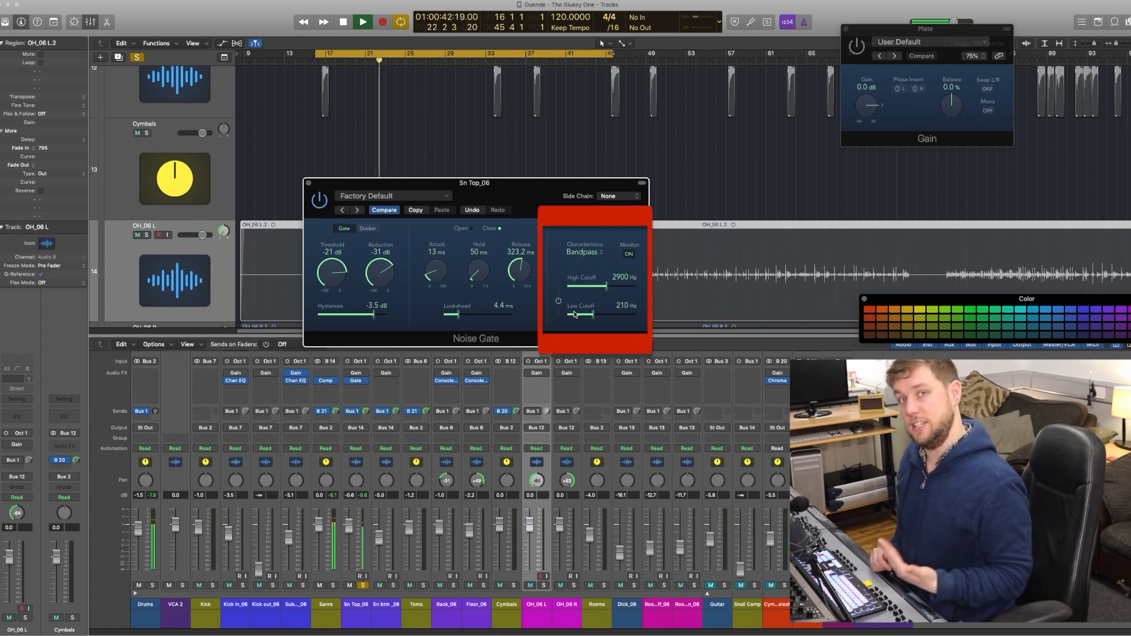
key("space")
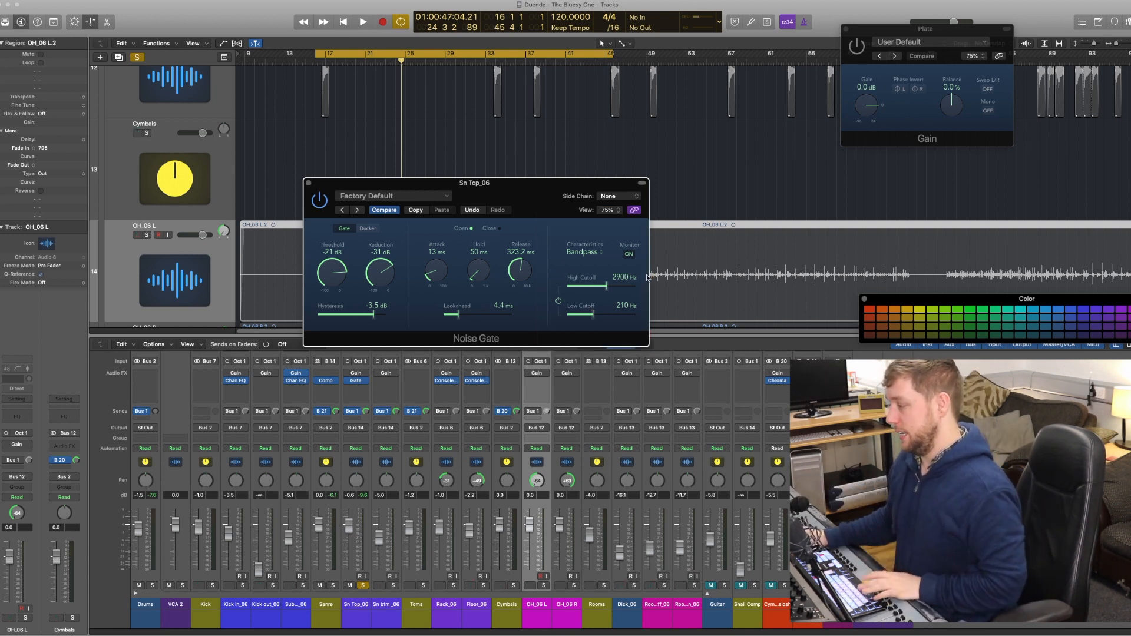
key("space")
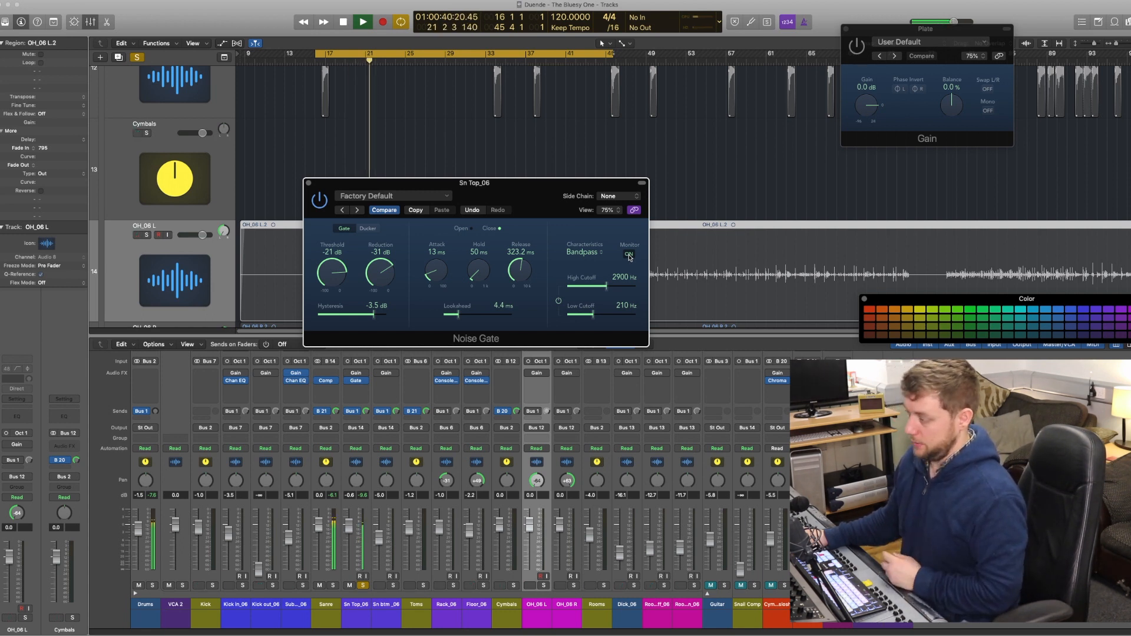
left_click(629, 254)
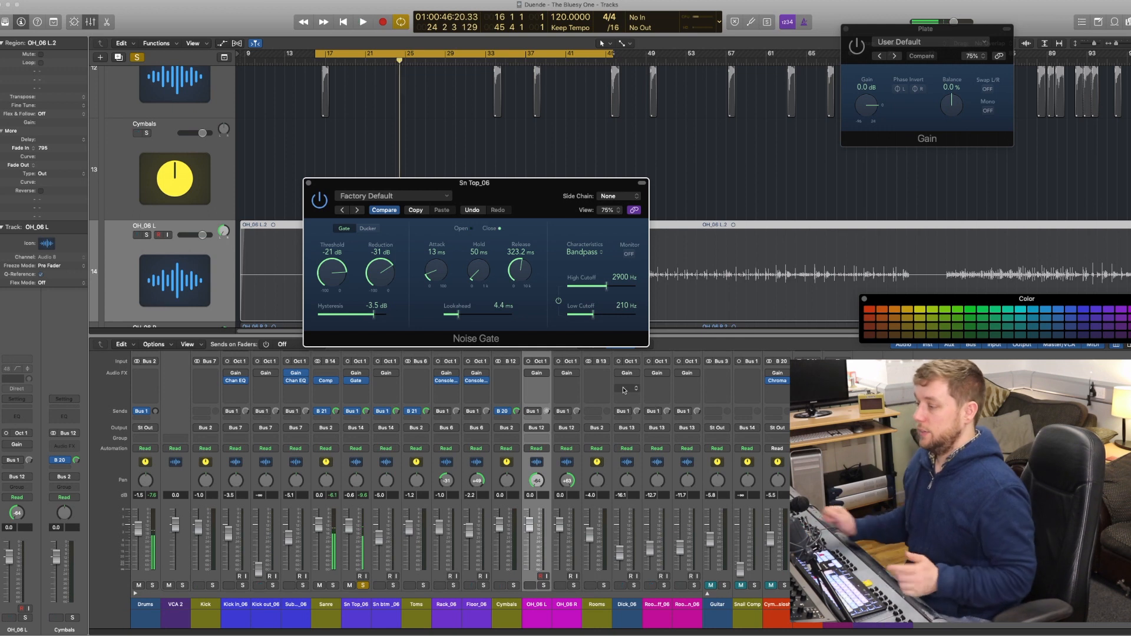
key("space")
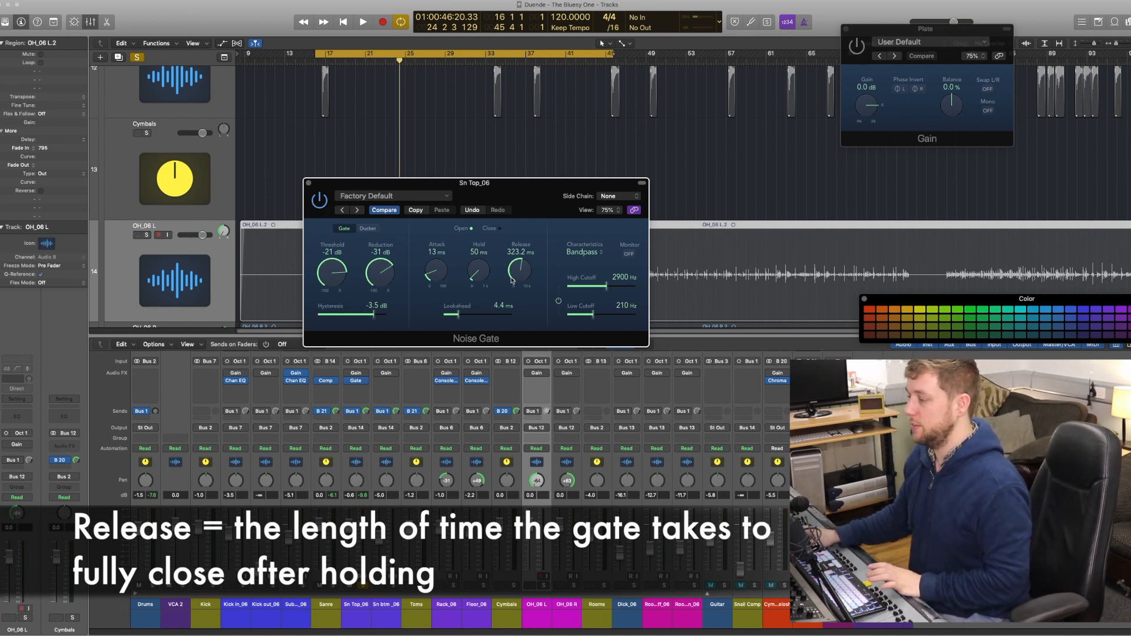
Audition the Sn Top gate with its release at 1.0 ms, then return the release to 323.2 ms.
key("space")
left_click_drag(519, 277, 519, 330)
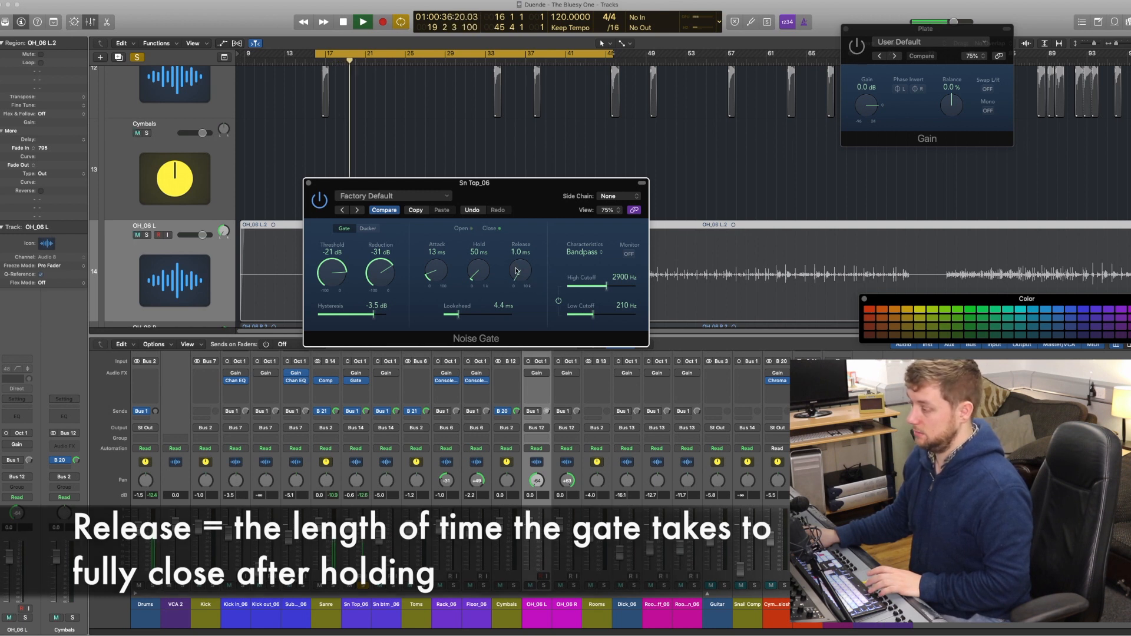
left_click_drag(517, 271, 525, 195)
key("space")
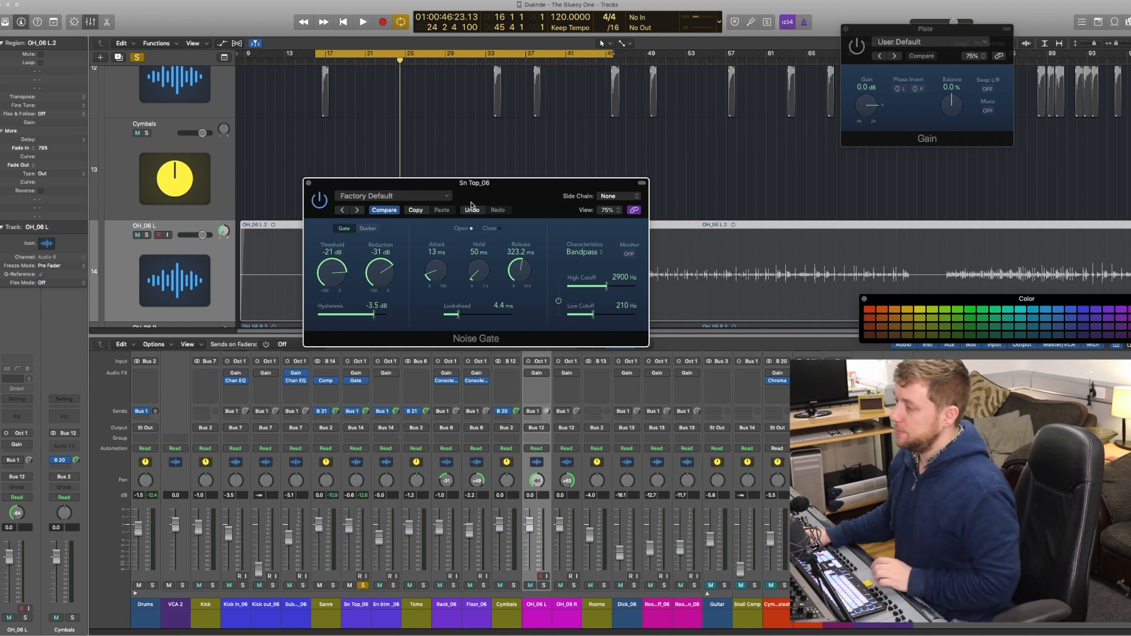
Compare the Sn Top gate with bypass during playback and set its threshold to -36 dB and release to 274.4 ms.
left_click_drag(472, 205, 523, 216)
scroll(433, 120, "up", 4)
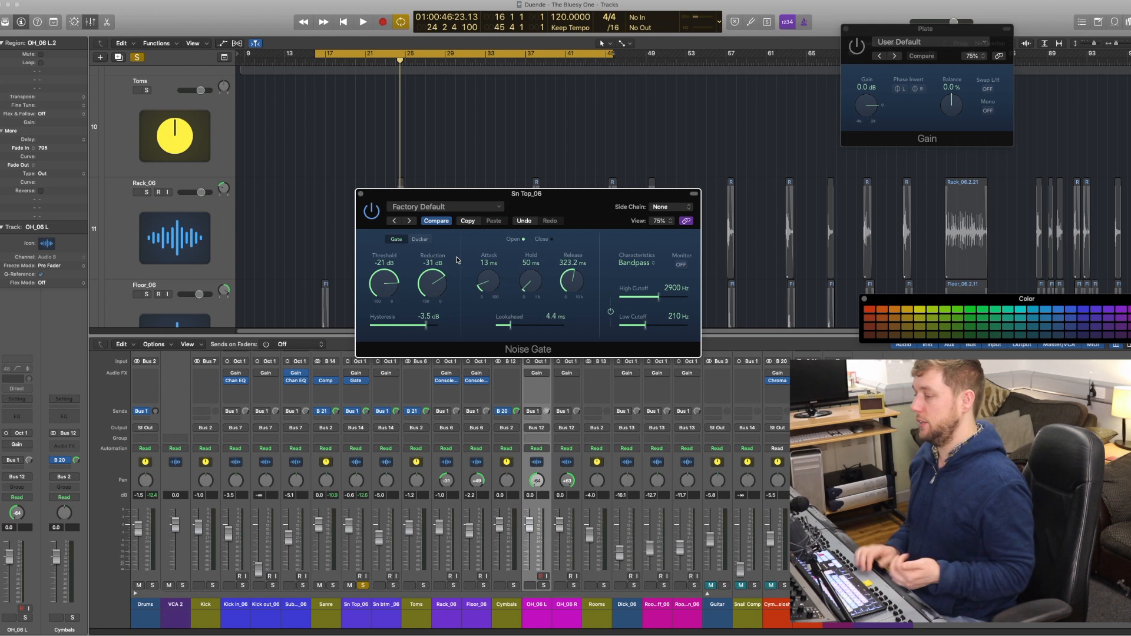
key("space")
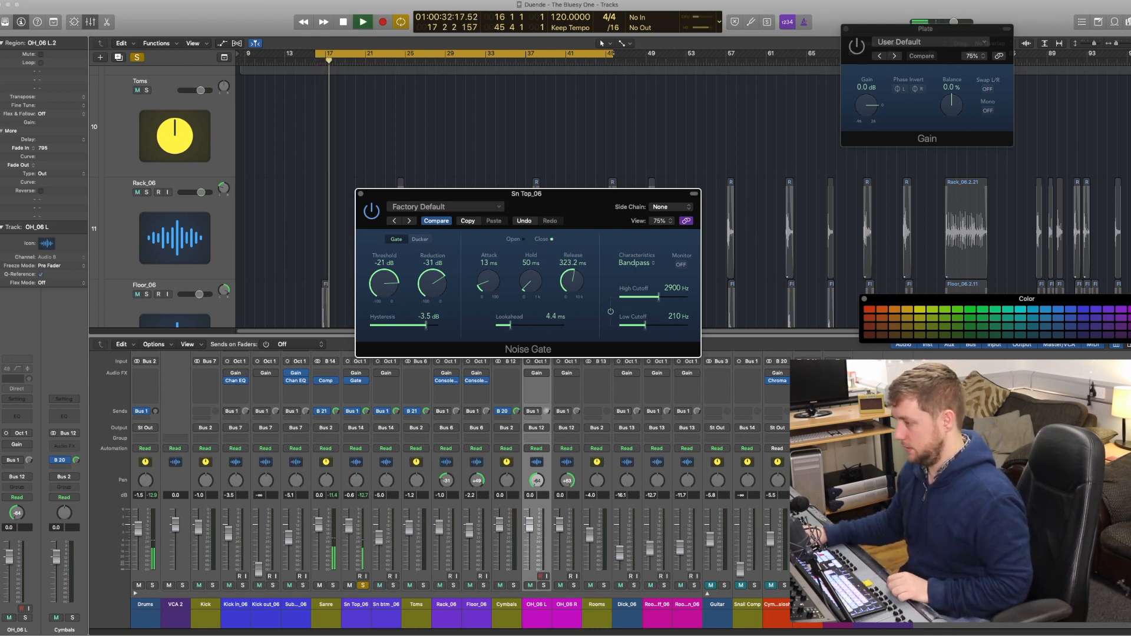
left_click(372, 211)
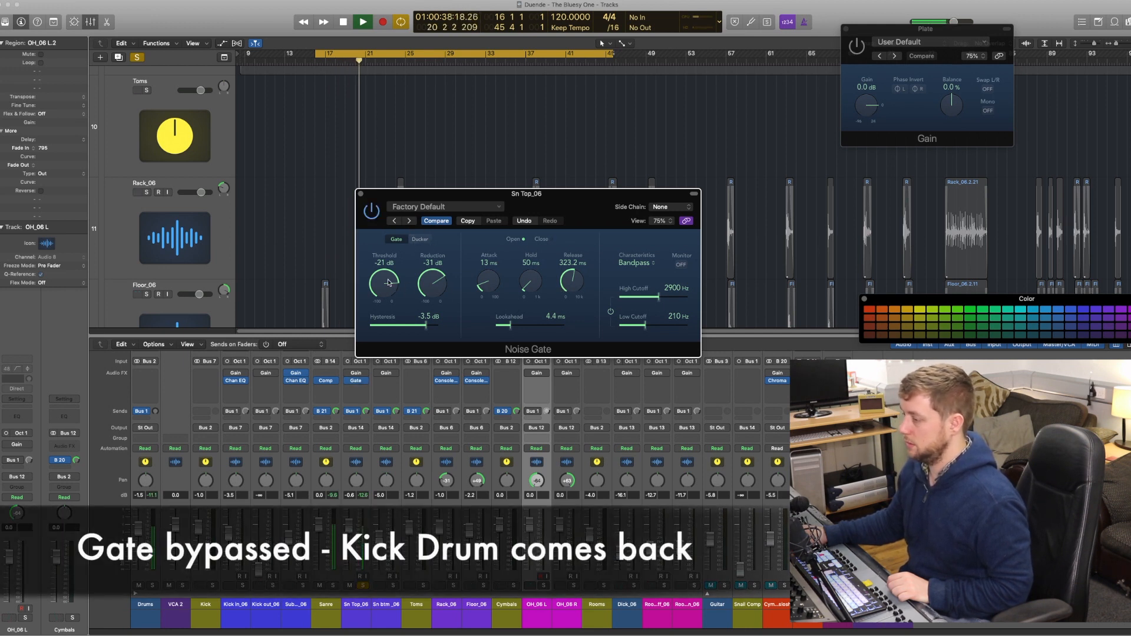
left_click_drag(386, 285, 385, 287)
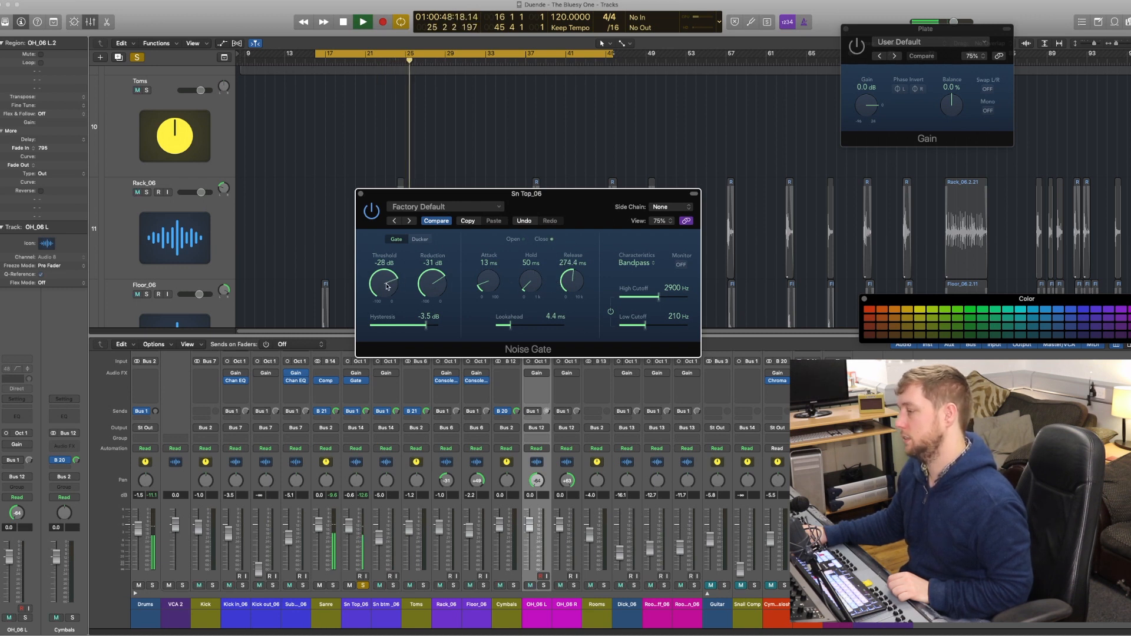
left_click_drag(381, 285, 380, 290)
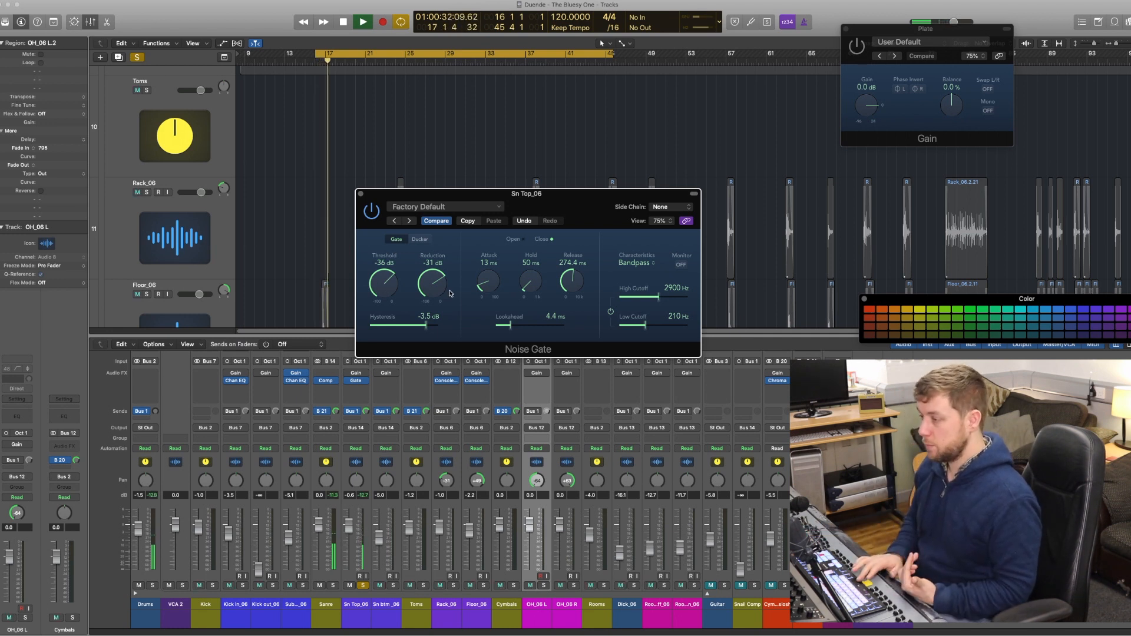
key("space")
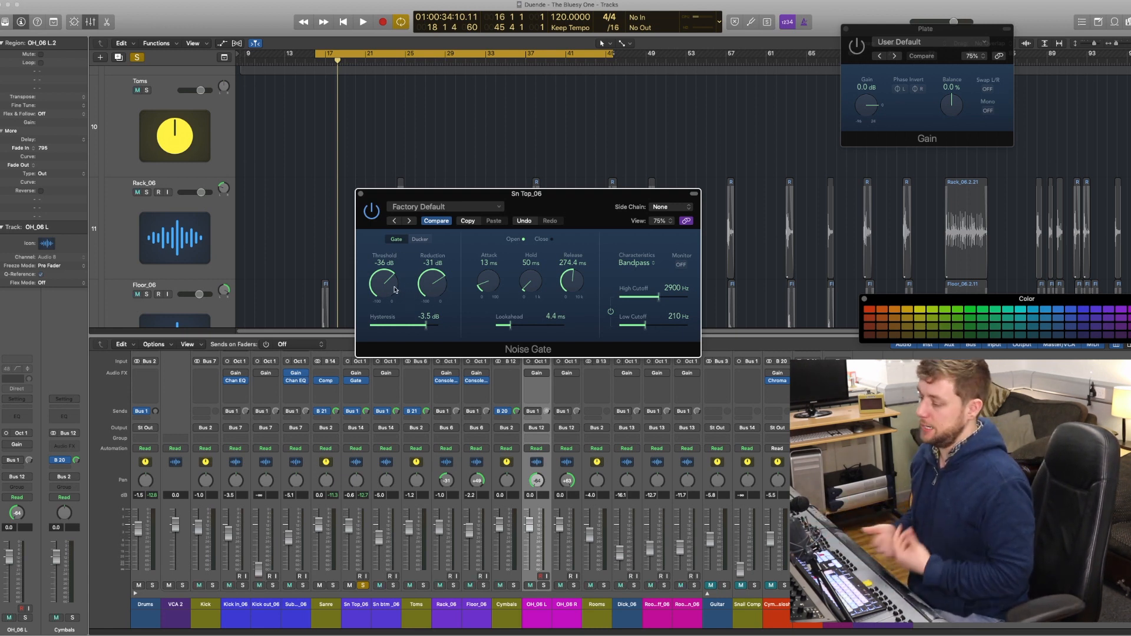
Copy the Noise Gate from Sn Top to the Sn btm channel and start playback.
left_click(369, 383)
left_click_drag(370, 383, 404, 382)
key("space")
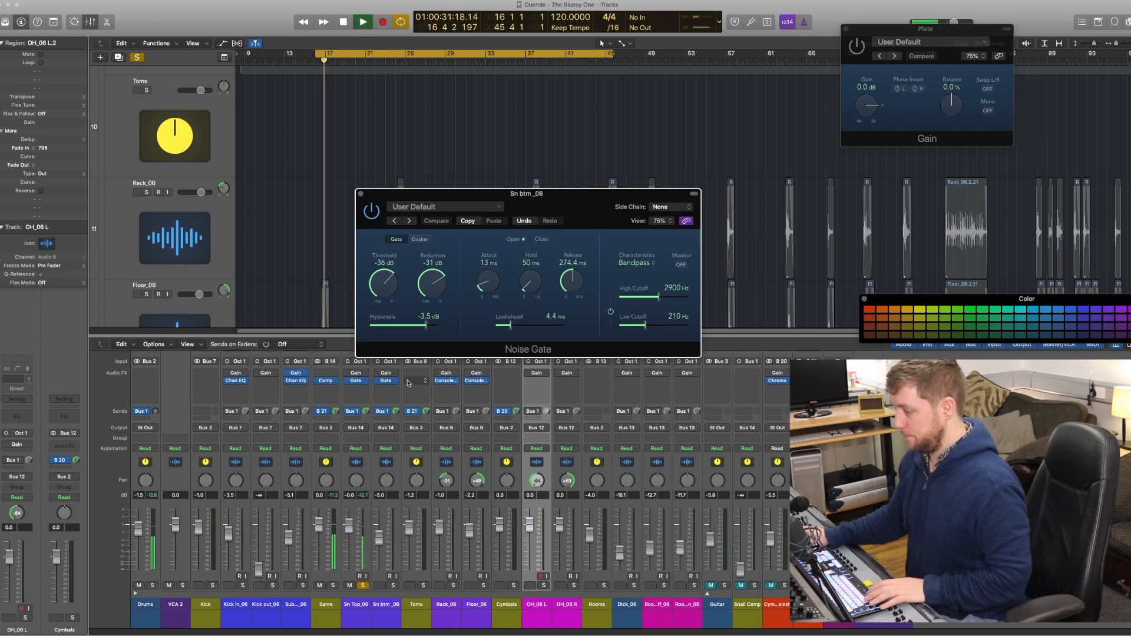
Solo Sn btm alone to set its gate threshold to -41 dB and fader to -3.4 dB, then unsolo it.
left_click(393, 586)
left_click(363, 585)
left_click_drag(389, 281, 388, 286)
left_click_drag(379, 537, 378, 525)
left_click(393, 585)
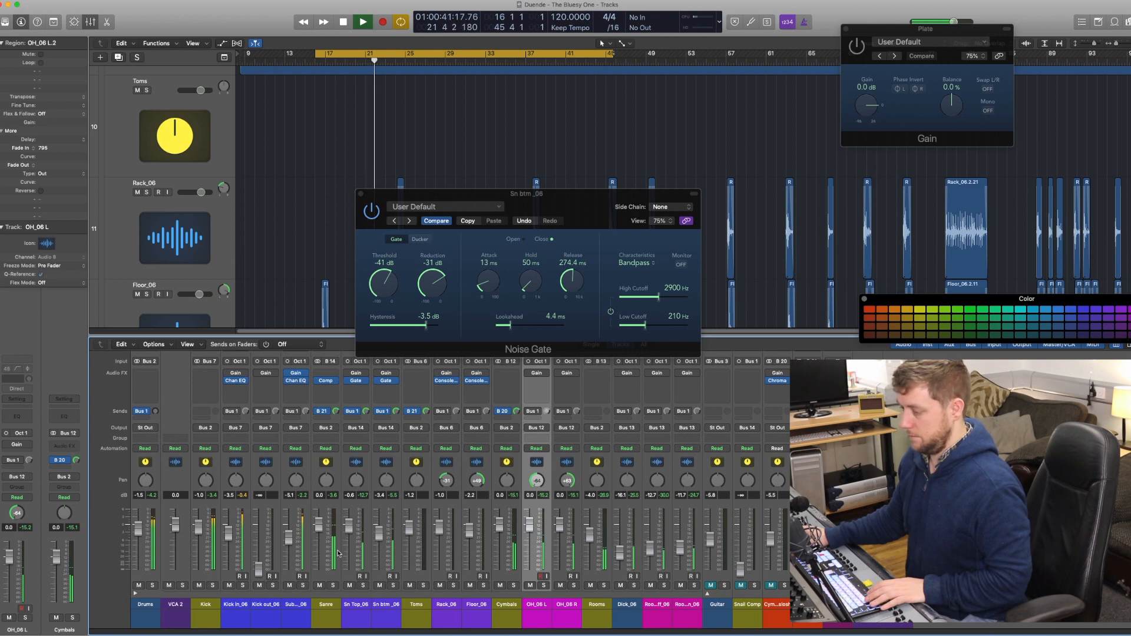
Check the Sanre bus compressor's gain reduction during playback and close its window.
left_click(327, 381)
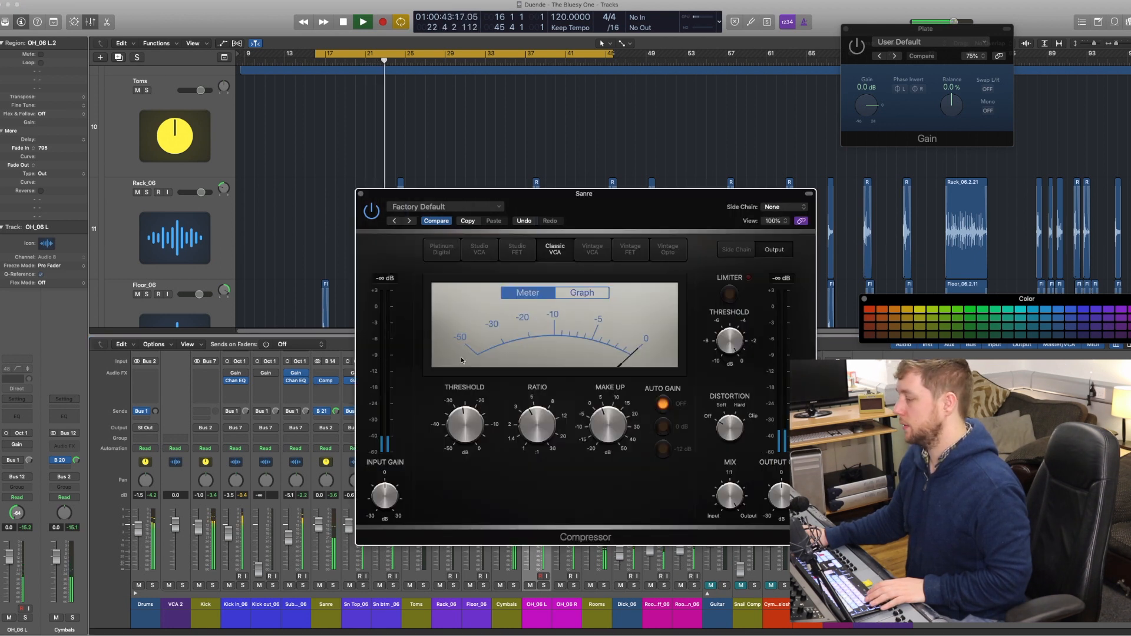
left_click(361, 194)
left_click(327, 389)
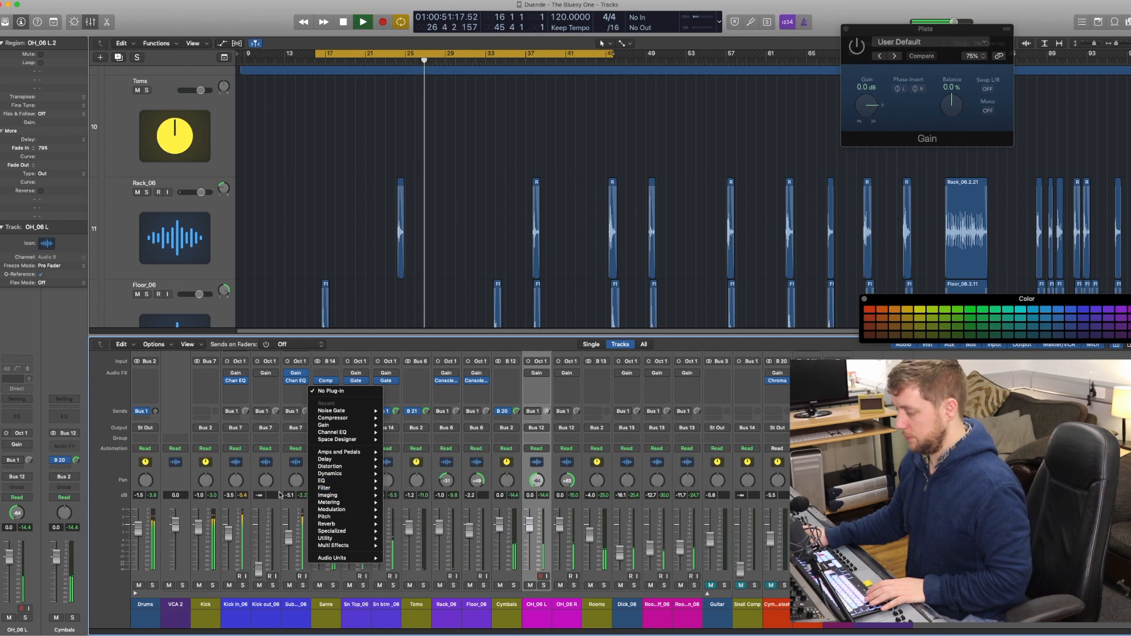
Solo Sn Top and add a Channel EQ with a 7.5 dB boost at 5000 Hz and a 9 dB low shelf at 240 Hz.
left_click(364, 586)
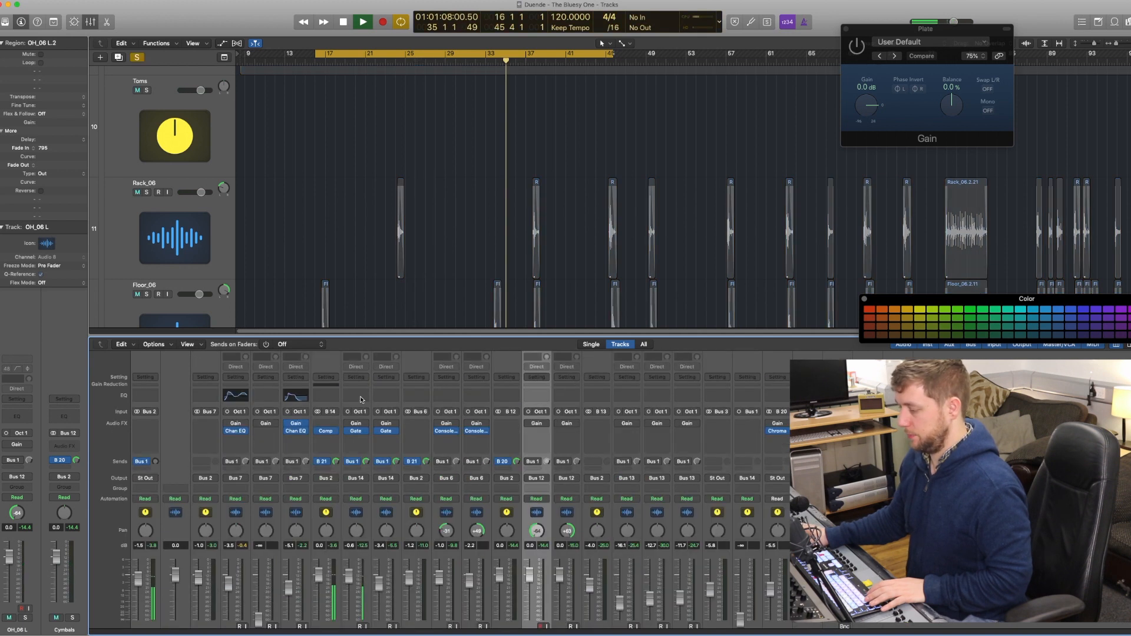
left_click(359, 396)
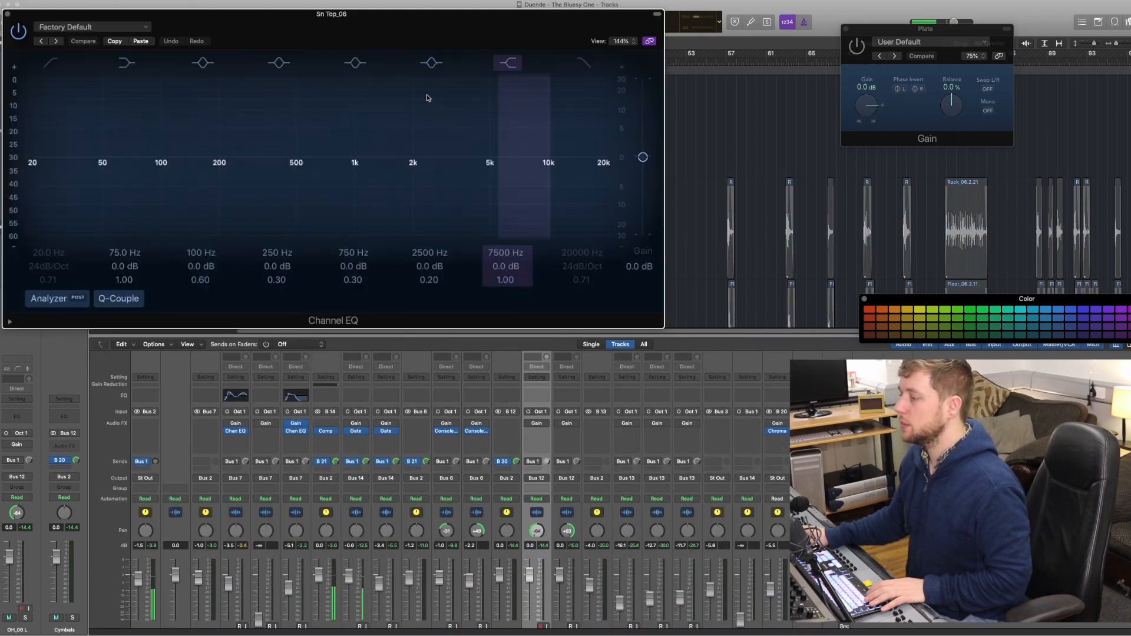
left_click_drag(431, 157, 490, 118)
left_click_drag(148, 154, 235, 129)
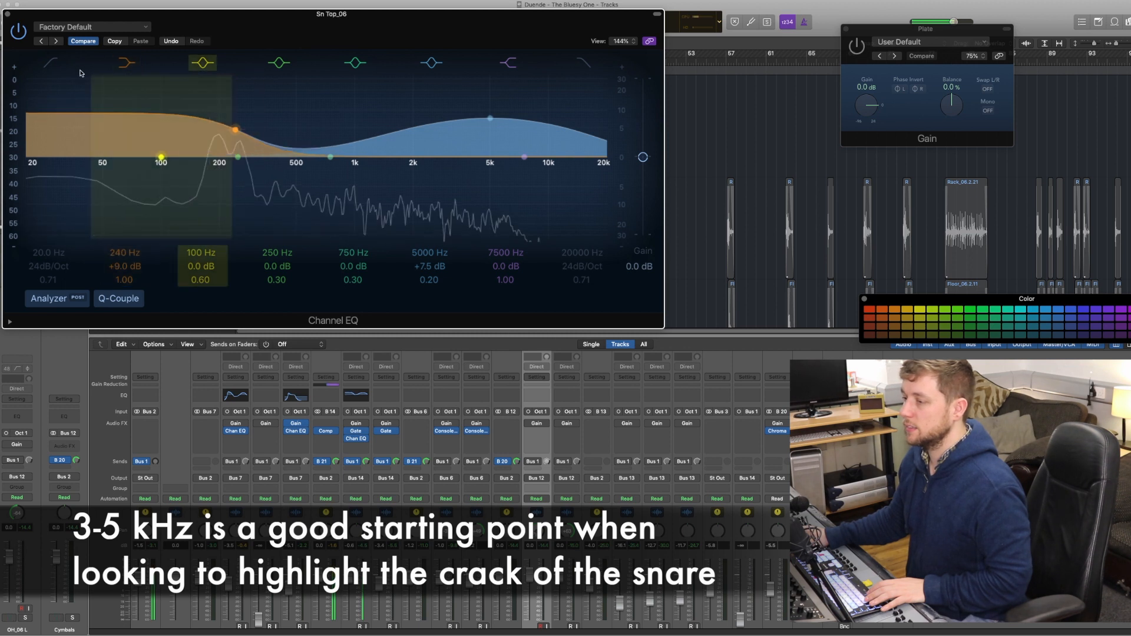
Add a high-pass filter at 94 Hz with a 12 dB/Oct slope to the Sn Top EQ.
left_click(50, 63)
left_click_drag(34, 181, 167, 177)
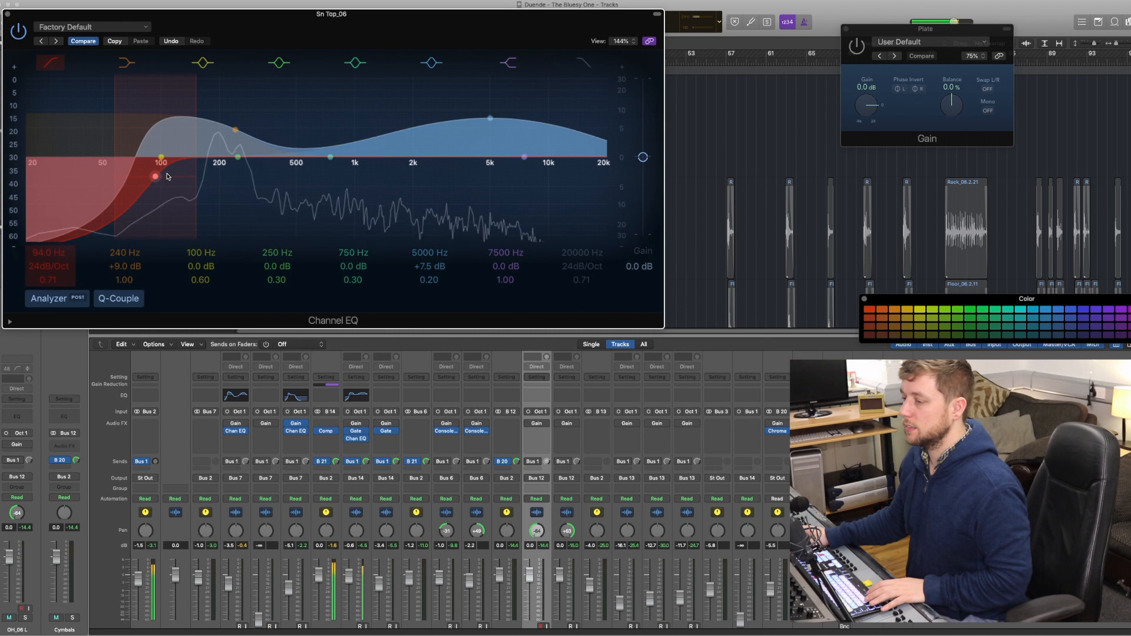
left_click_drag(46, 265, 45, 274)
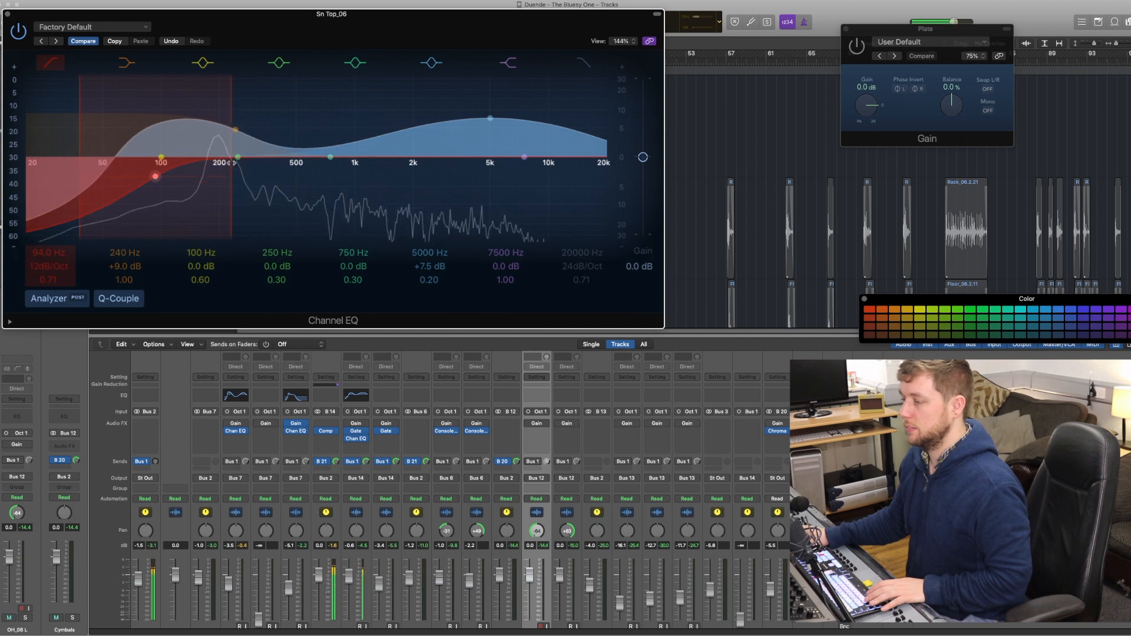
Sweep a narrow boost to find the snare's ring, cut 680 Hz by 24 dB with a Q of 2.00, and compare the band on and off.
left_click_drag(328, 155, 326, 85)
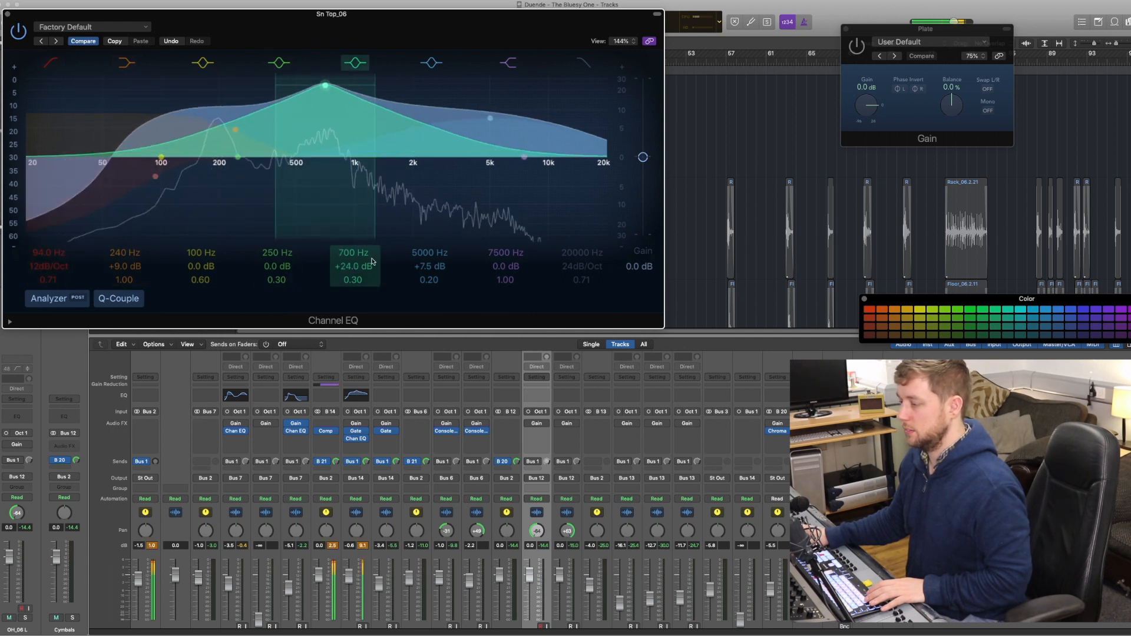
left_click_drag(347, 279, 346, 229)
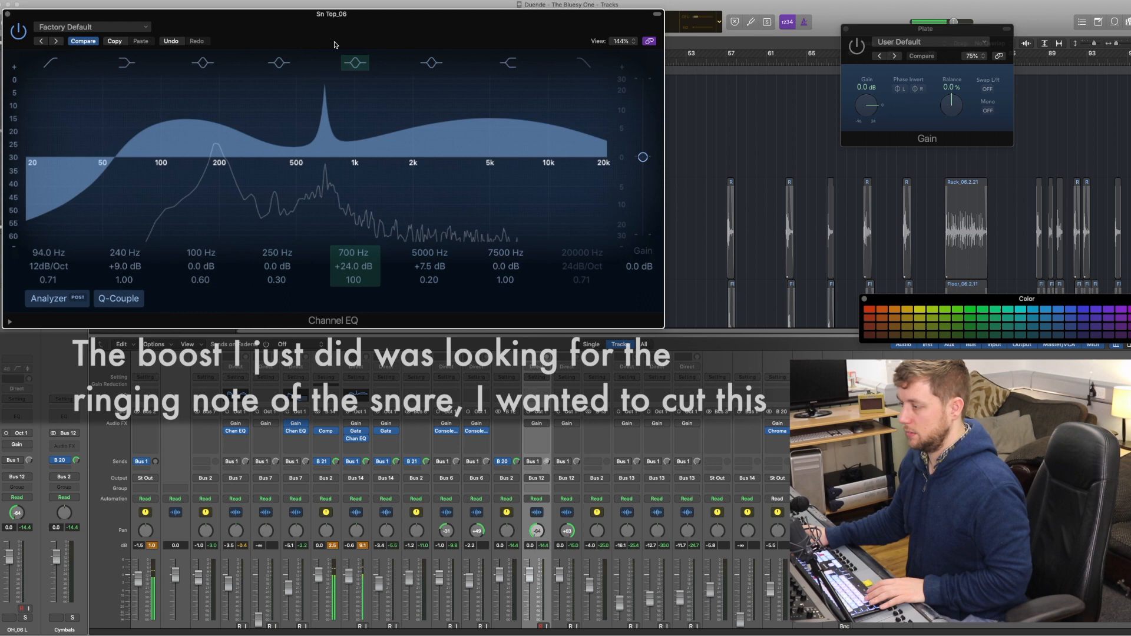
mouse_move(325, 85)
left_mouse_down()
mouse_move(301, 84)
mouse_move(326, 79)
left_mouse_up()
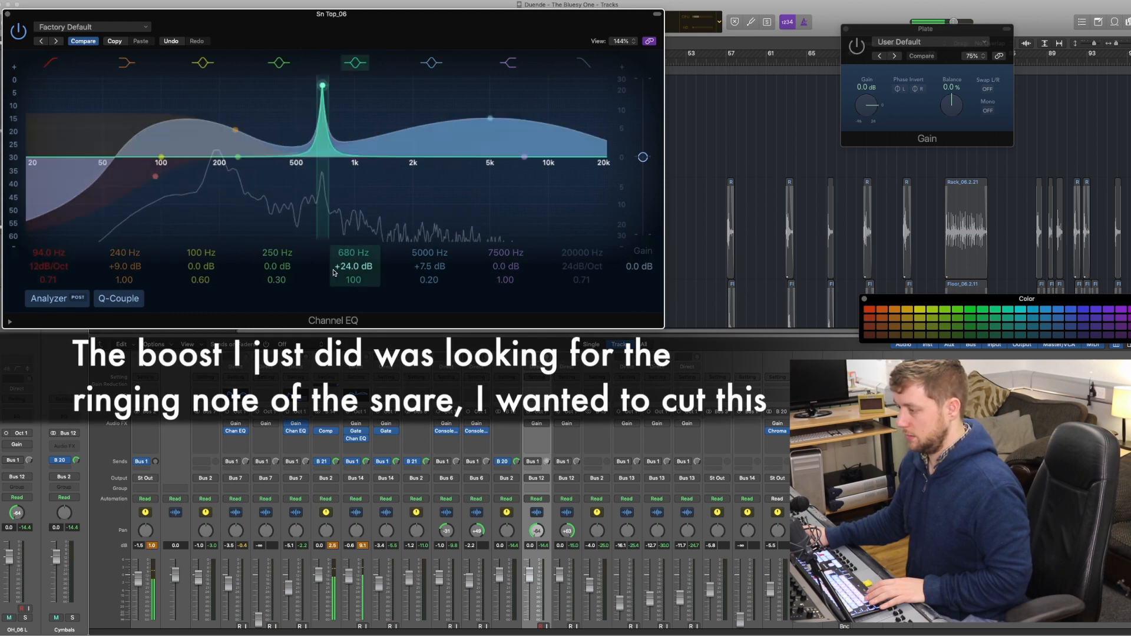
left_click_drag(352, 274, 353, 312)
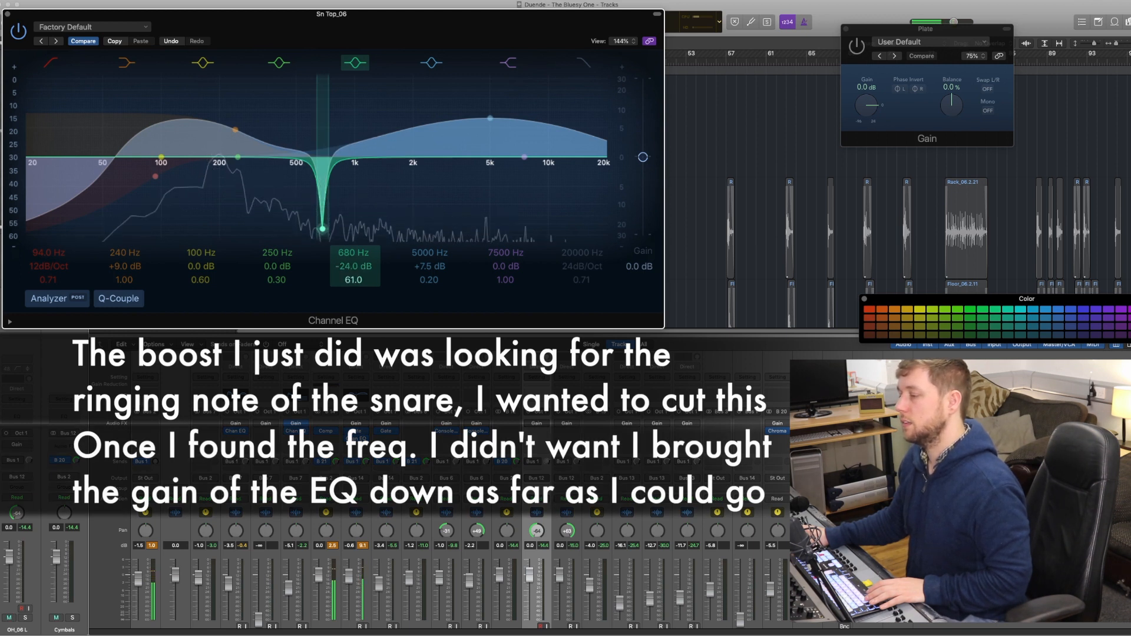
left_click_drag(353, 279, 353, 302)
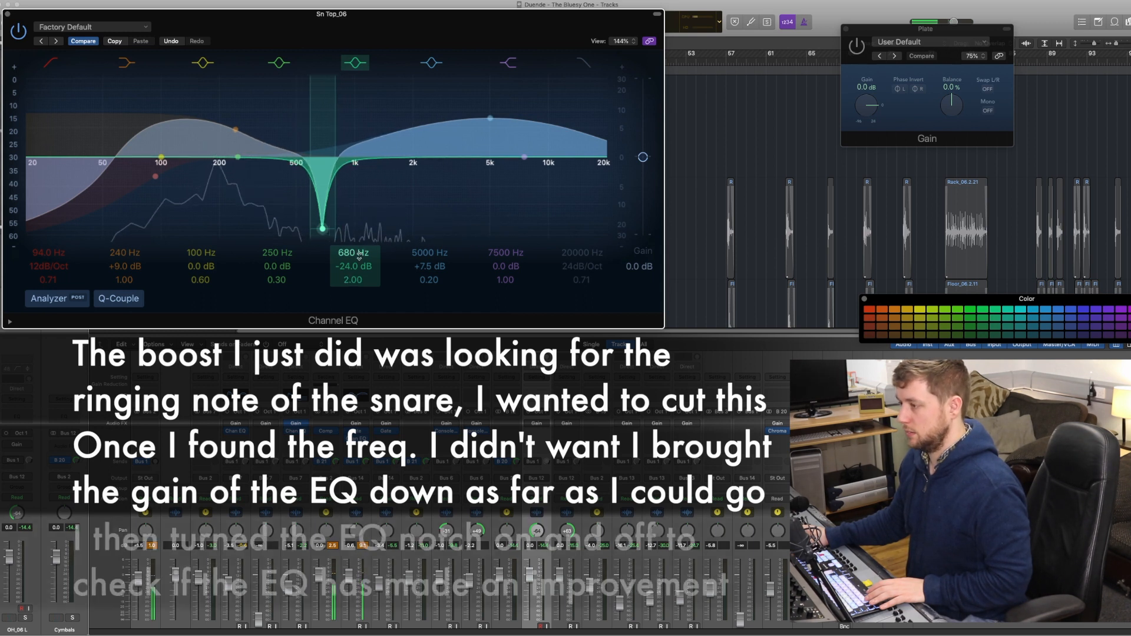
left_click(358, 63)
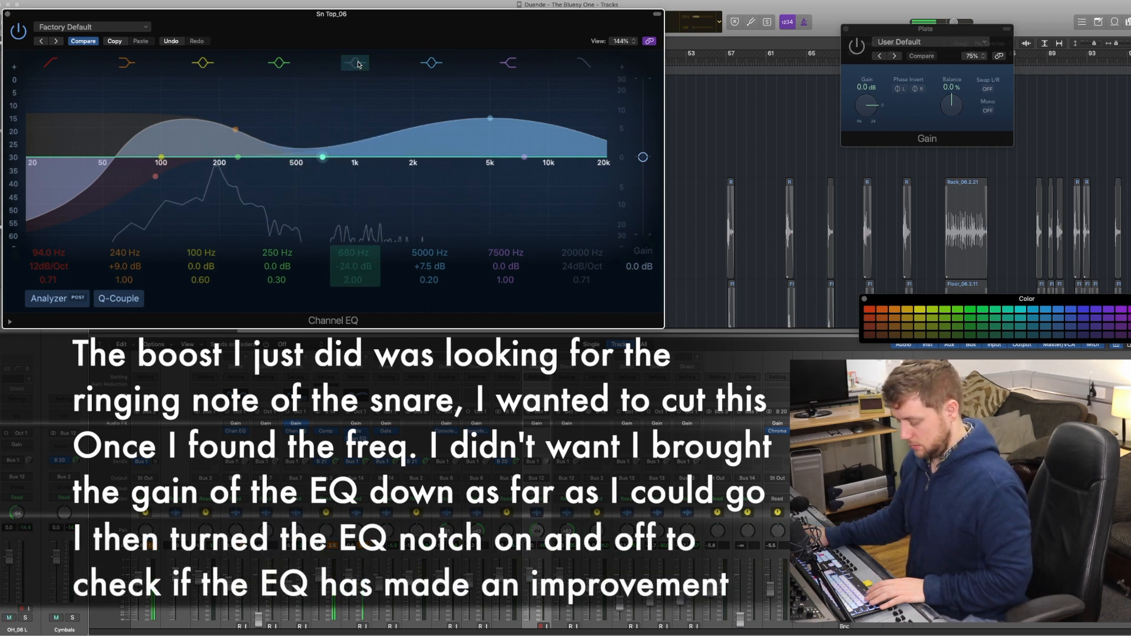
left_click(358, 63)
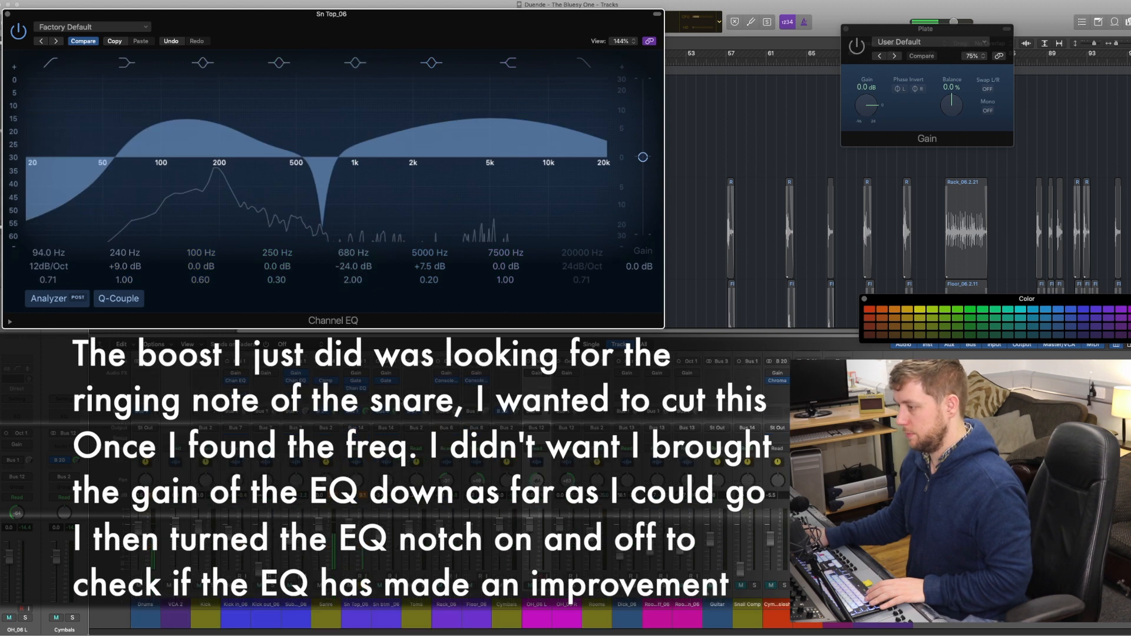
Sweep the neighbouring EQ band to 510 Hz and cut it by 24 dB with a Q of 12.0.
left_click_drag(263, 158, 298, 90)
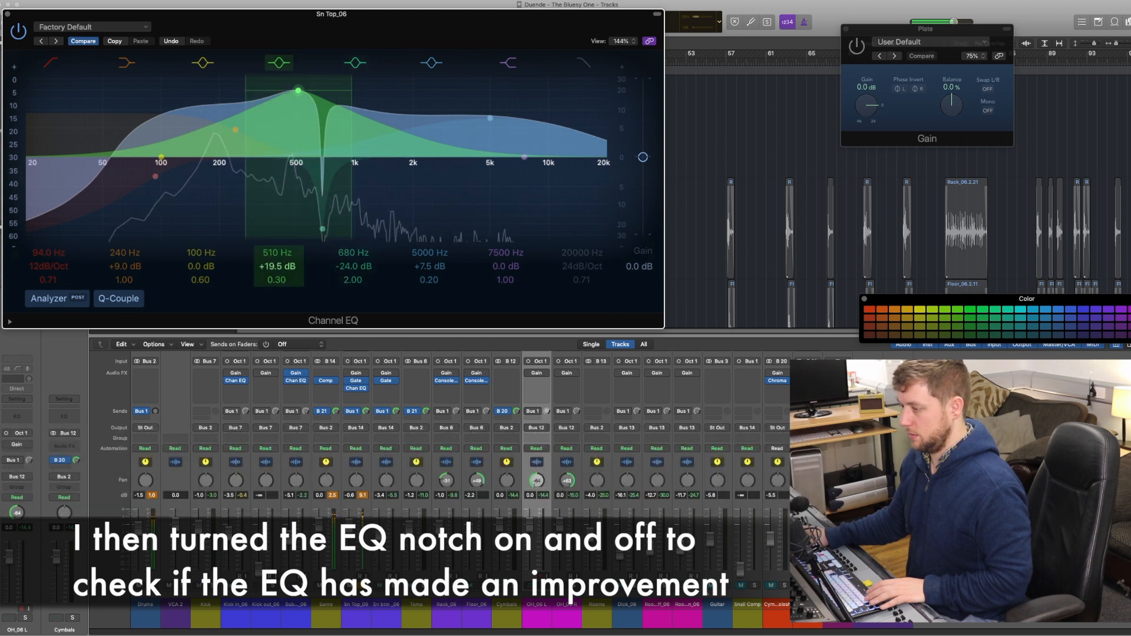
left_click_drag(278, 267, 278, 330)
left_click_drag(279, 280, 278, 206)
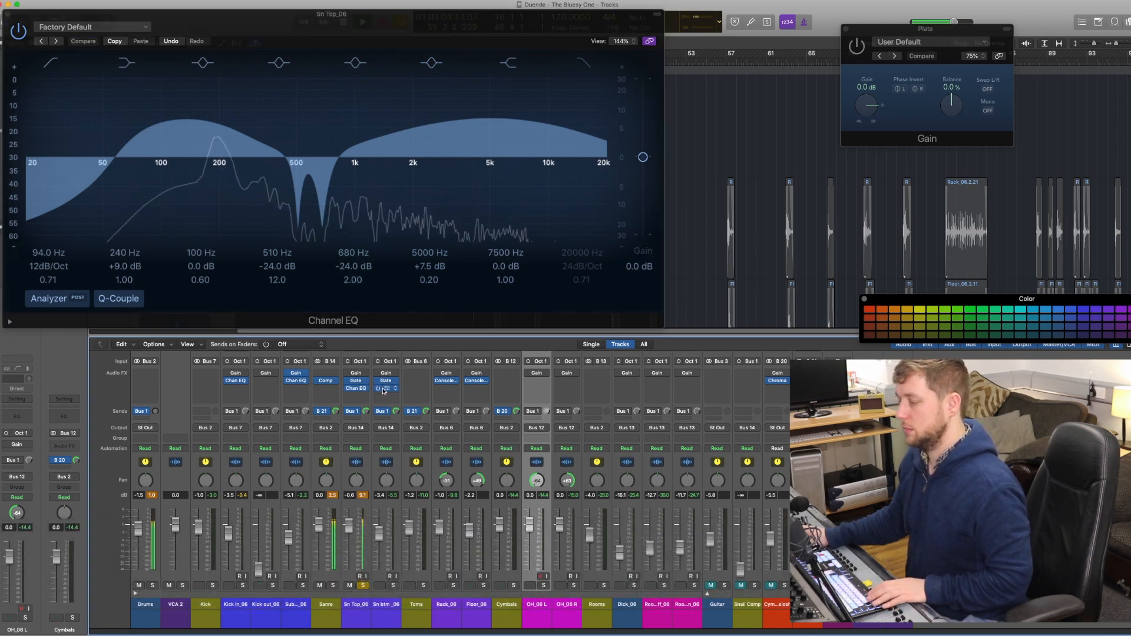
Copy Sn Top's Channel EQ to Sn btm, compare the EQ with both mics soloed, and slightly lower Sn btm's boost near 5 kHz.
left_click_drag(356, 388, 386, 389)
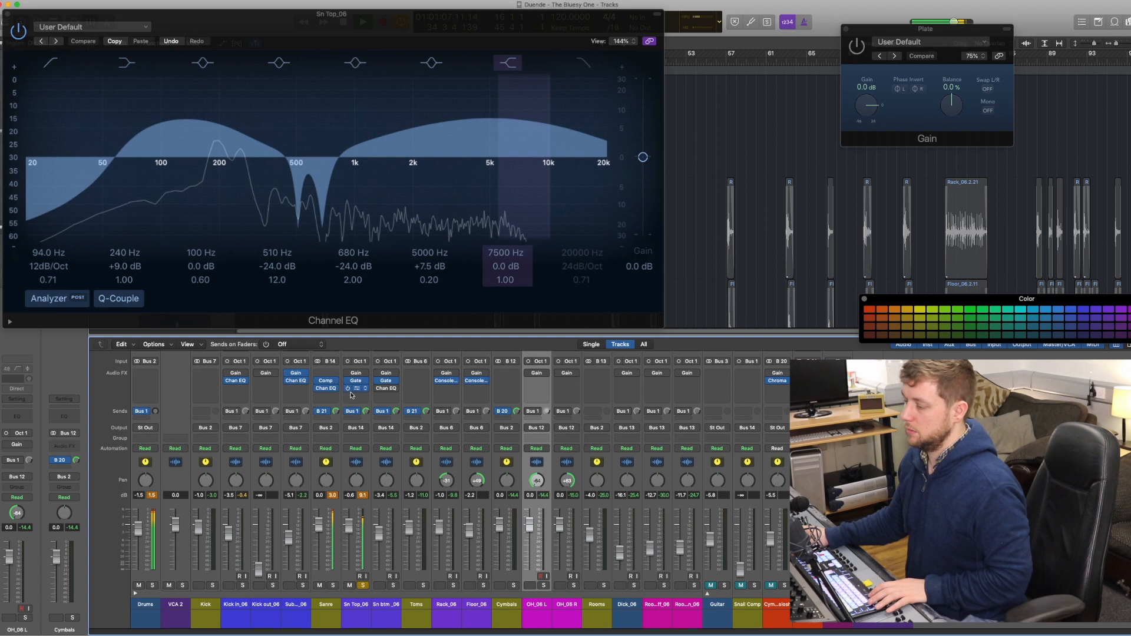
left_click(348, 390)
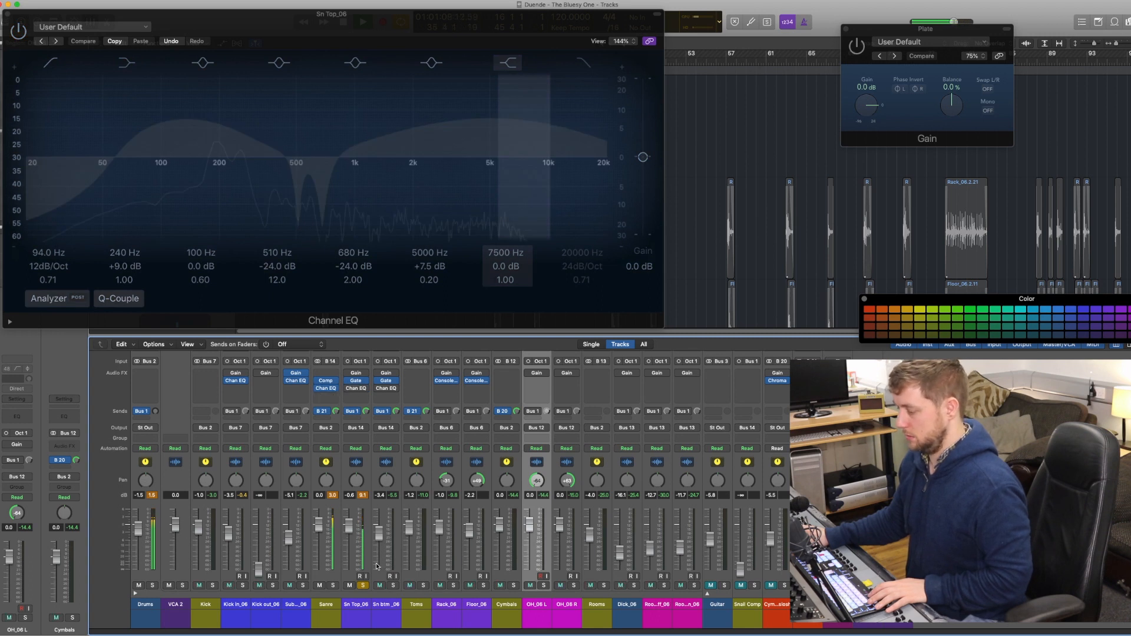
left_click(393, 585)
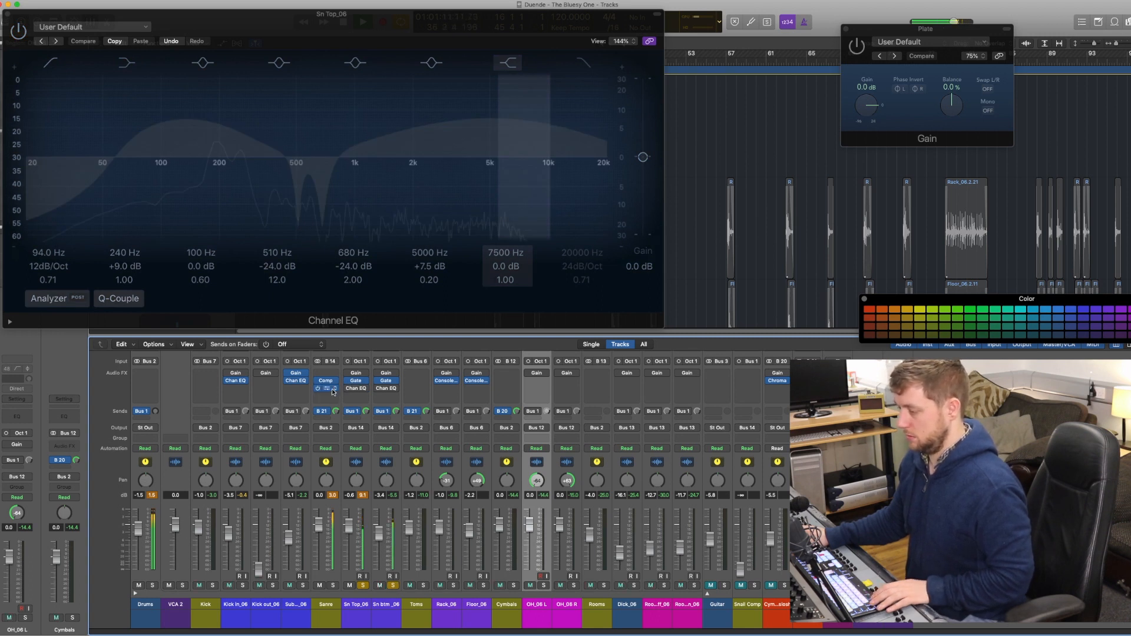
left_click(349, 388)
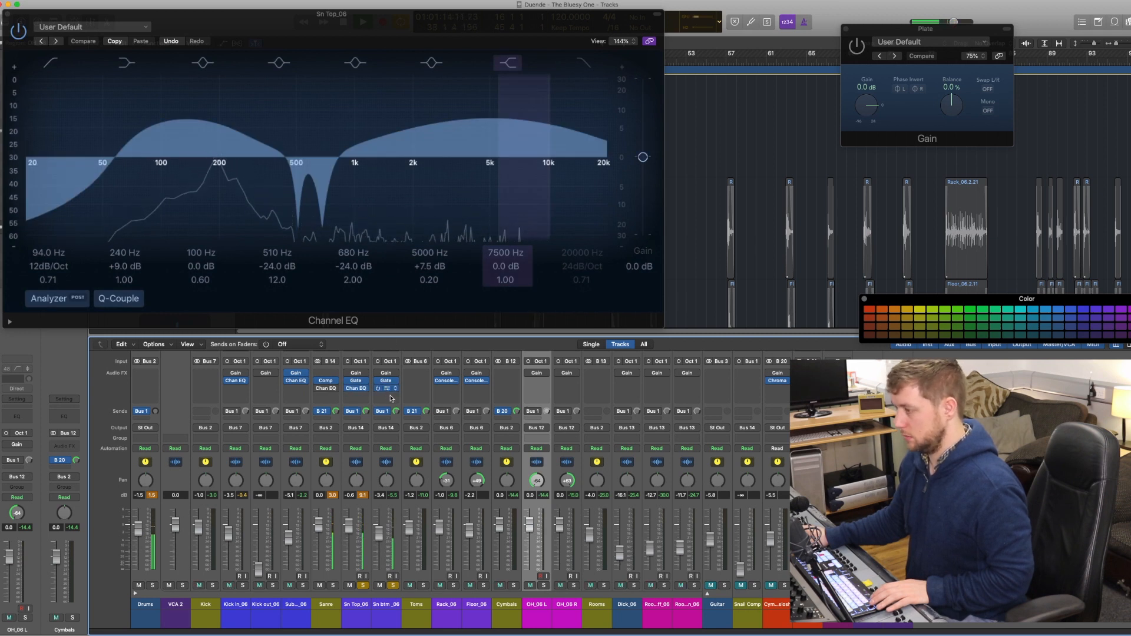
left_click(386, 389)
left_click_drag(491, 118, 496, 128)
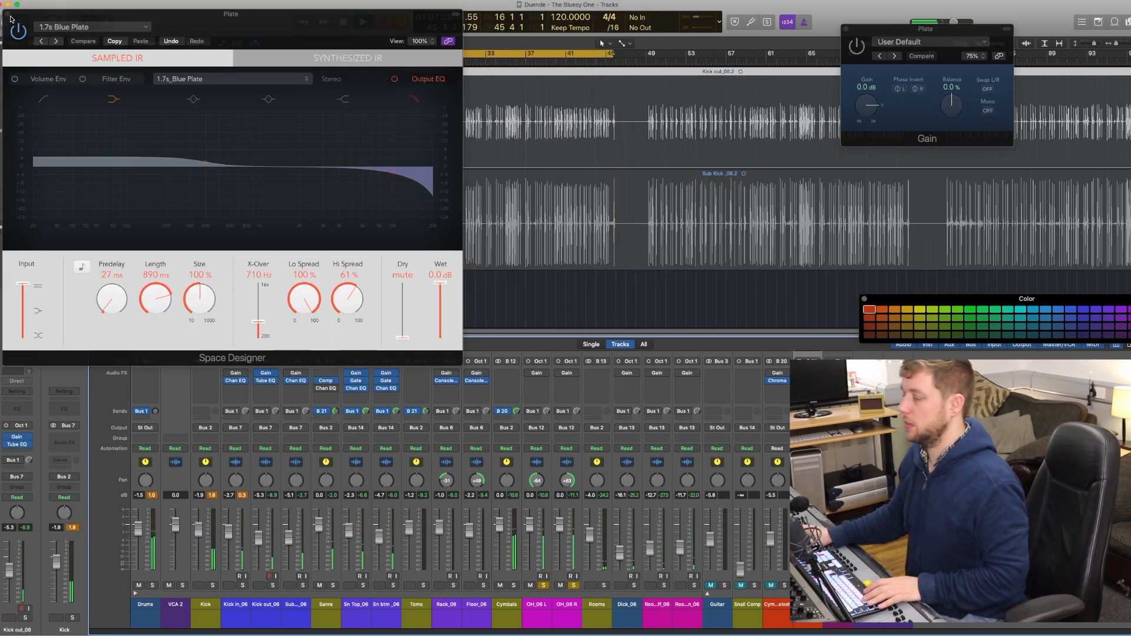
Close the plate's Space Designer window, stop playback, and solo both snare mics alongside the overheads.
key("super+w")
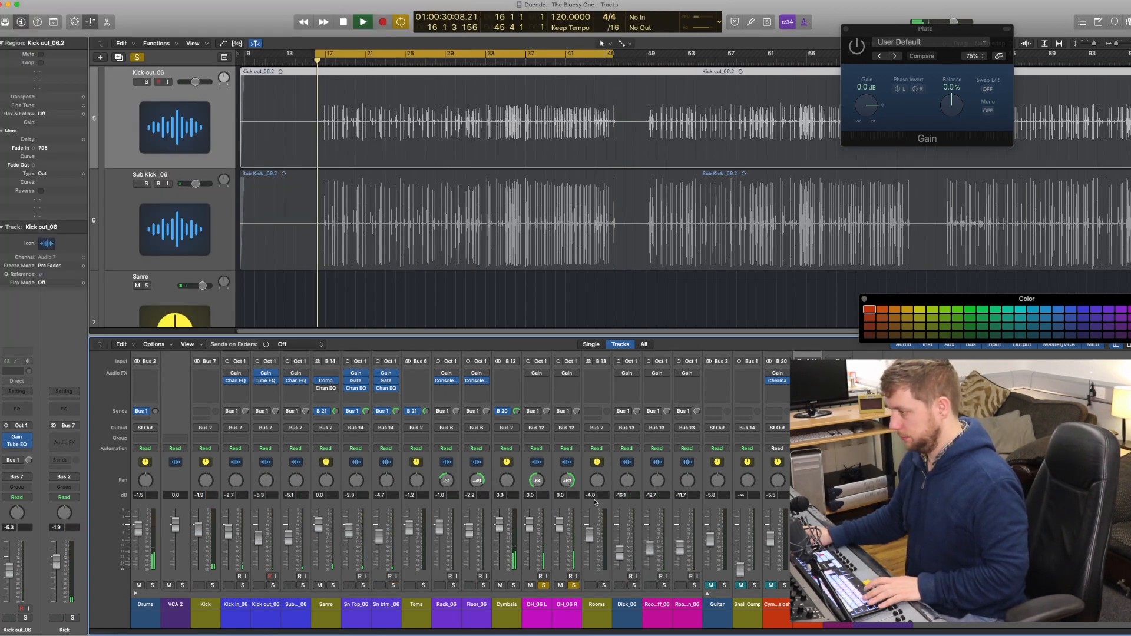
key("space")
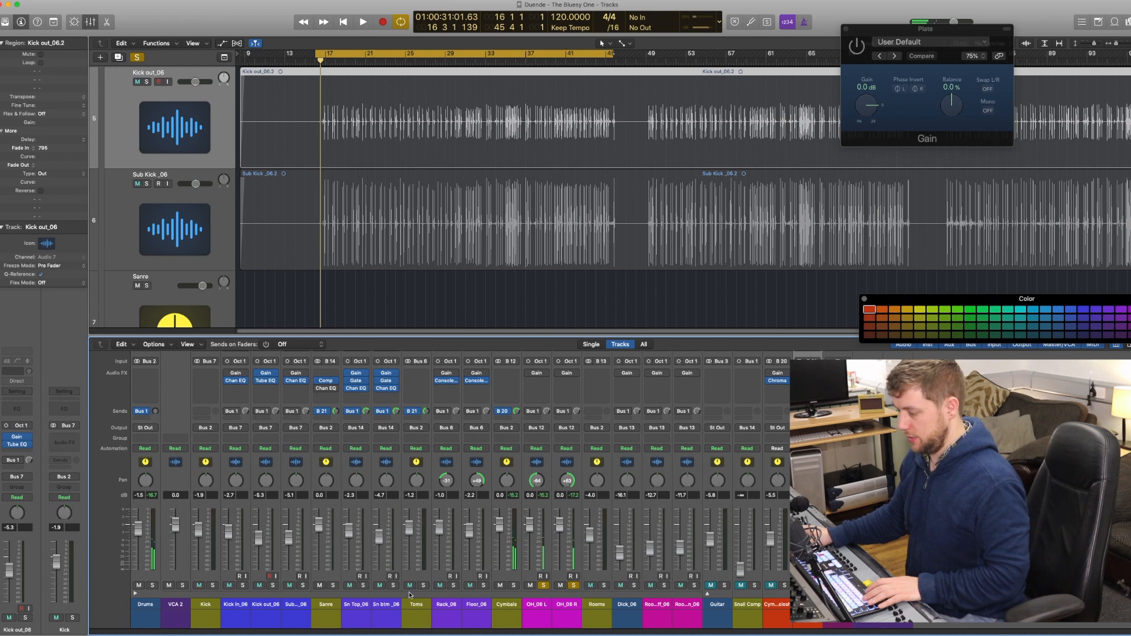
left_click(392, 585)
left_click(363, 585)
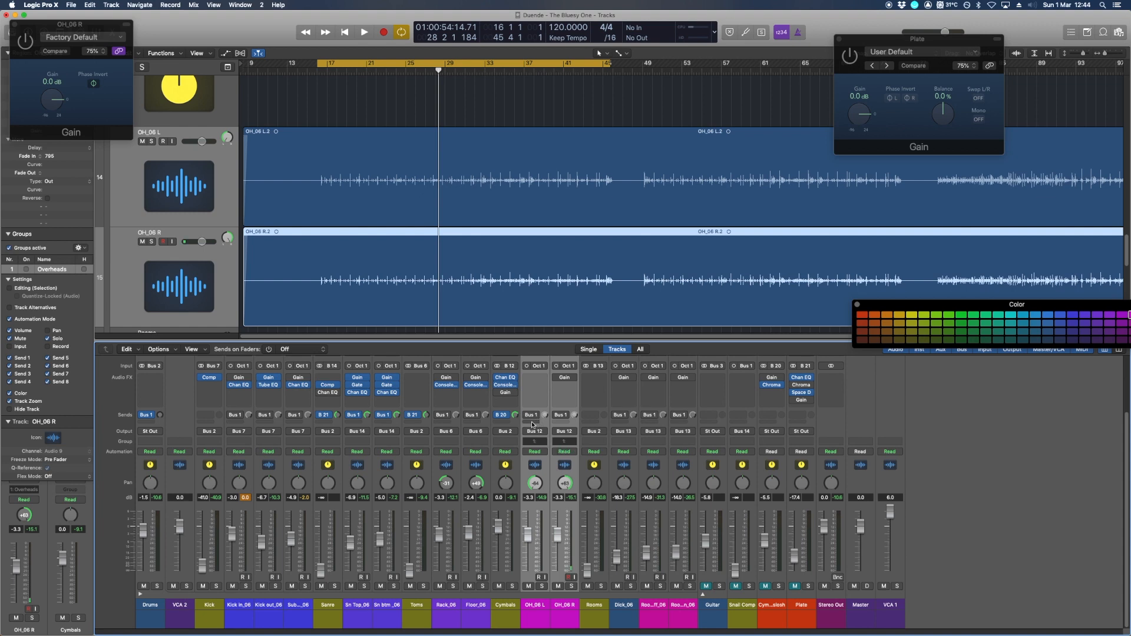
Add a Bus 15 send to both overhead channels and name the new aux channel Room.
left_click(532, 423)
mouse_move(549, 436)
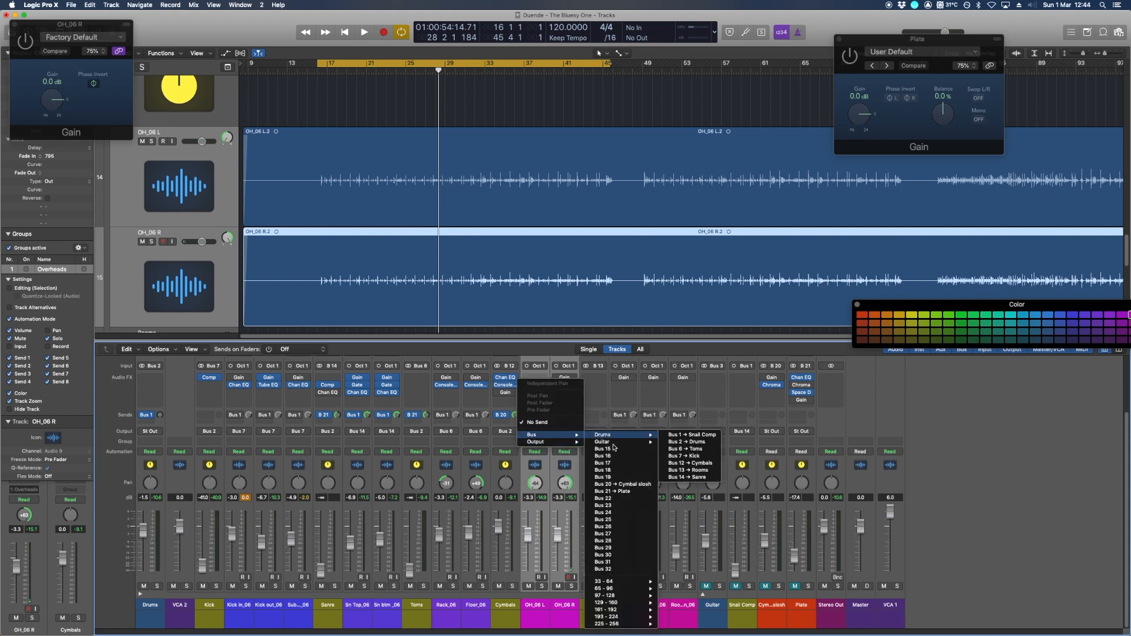
left_click(612, 449)
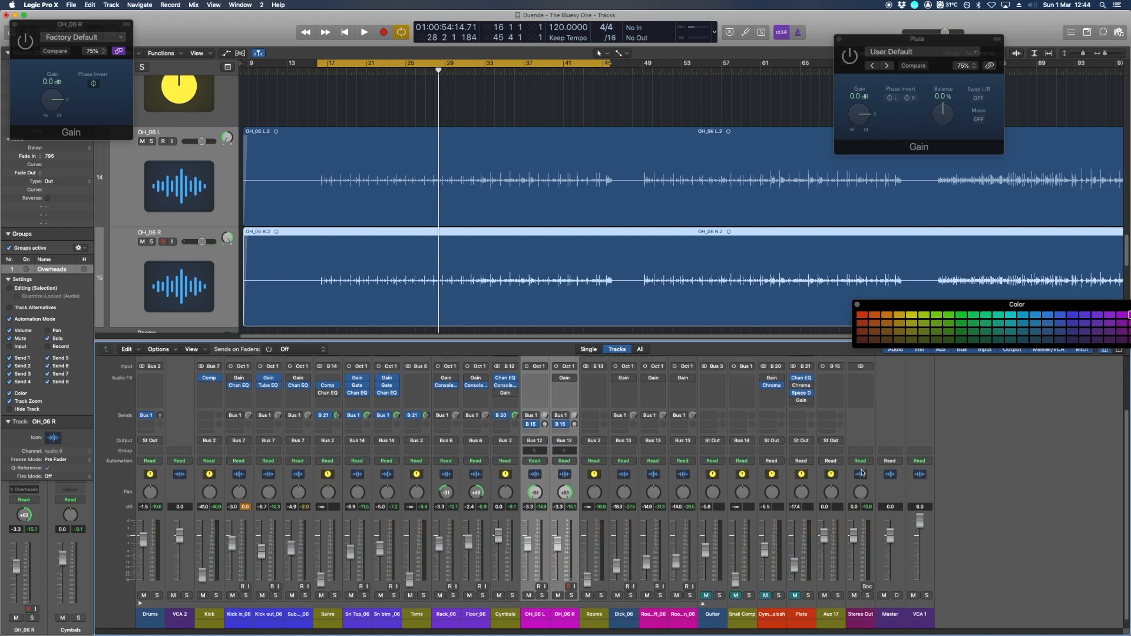
double_click(832, 605)
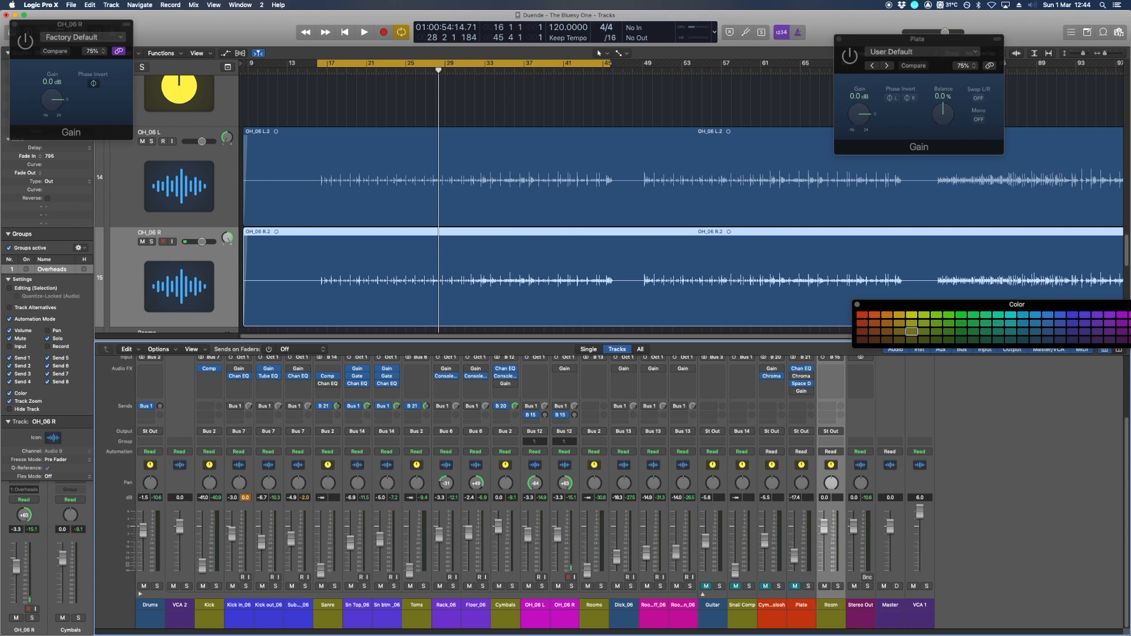
scroll(770, 483, "up", 3)
left_click(841, 449)
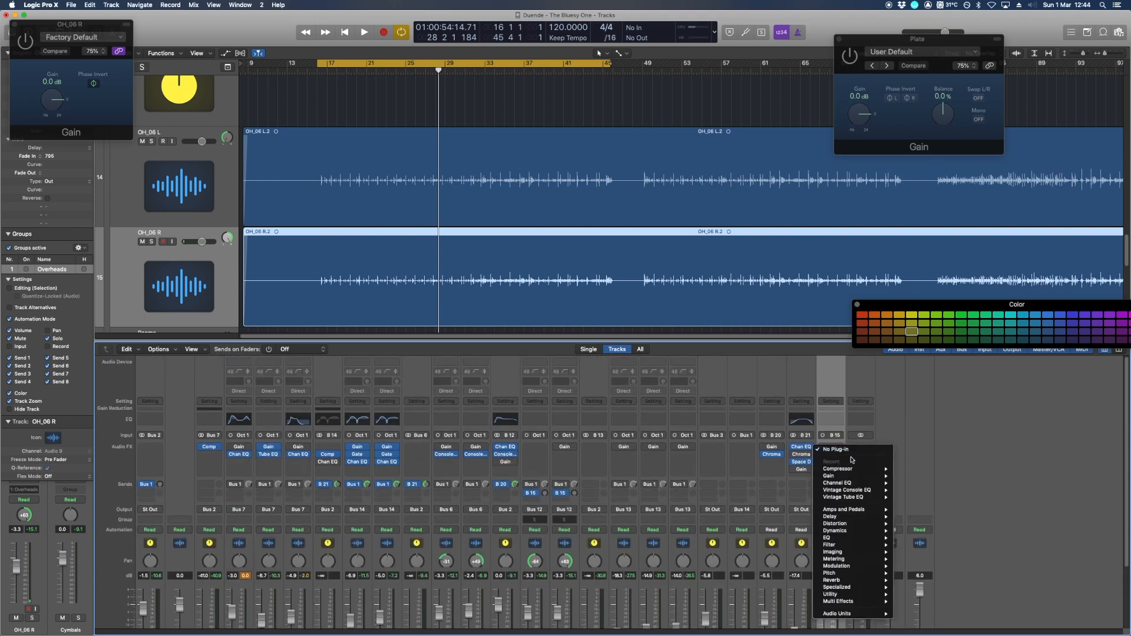
mouse_move(847, 582)
left_click(873, 389)
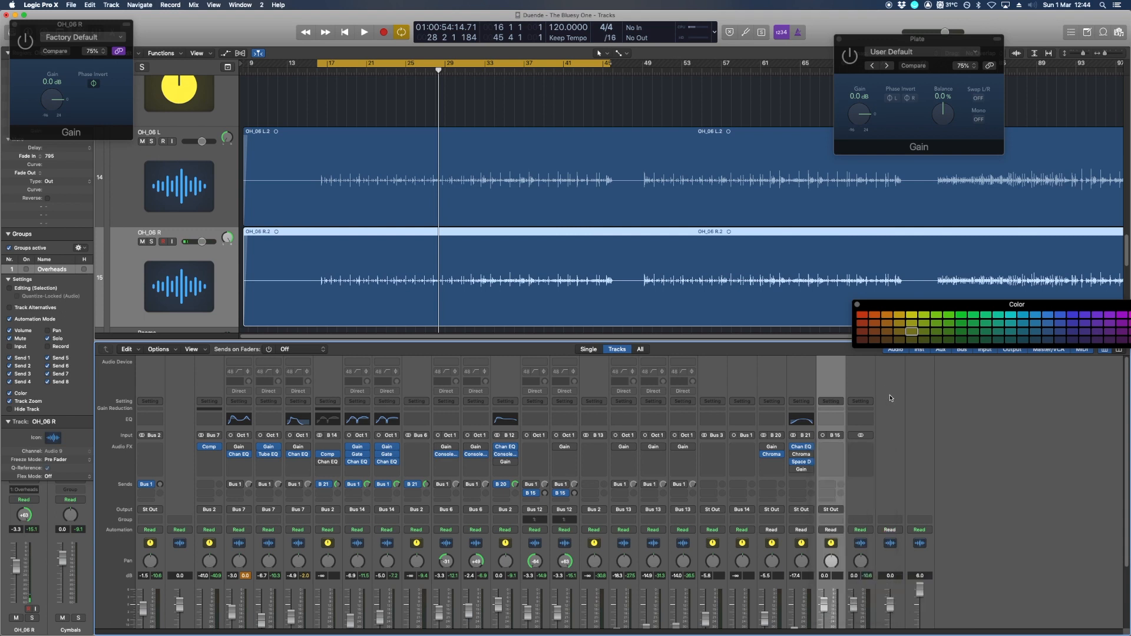
Start playback, turn off the overheads' Bus 15 sends, and add a Bus 15 → Room send to the Cymbals channel instead.
key("space")
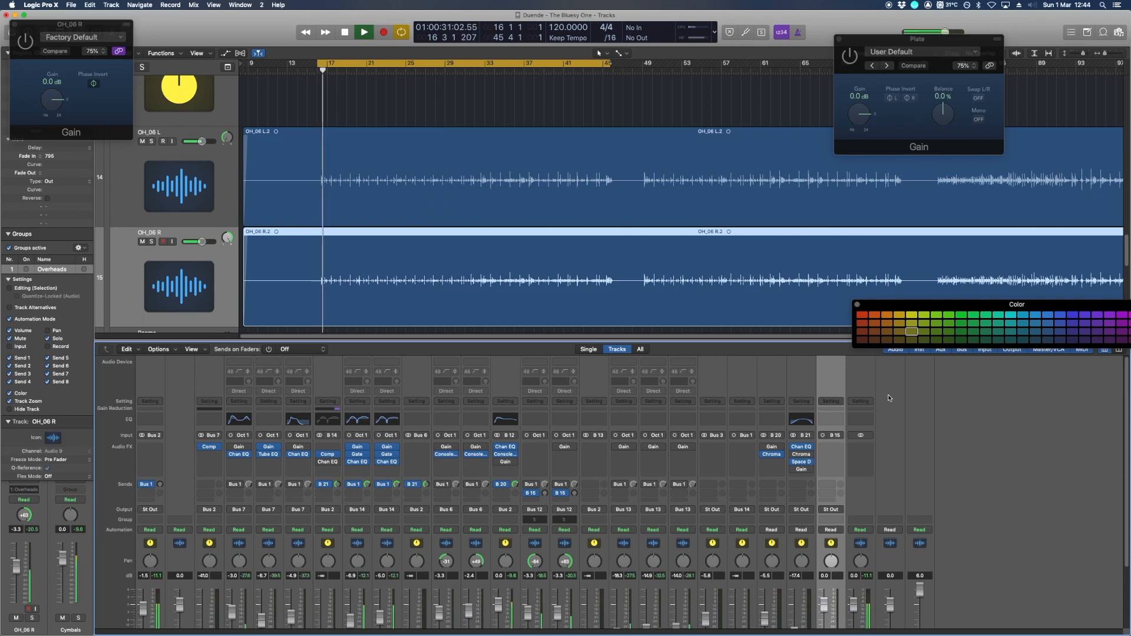
scroll(813, 447, "down", 3)
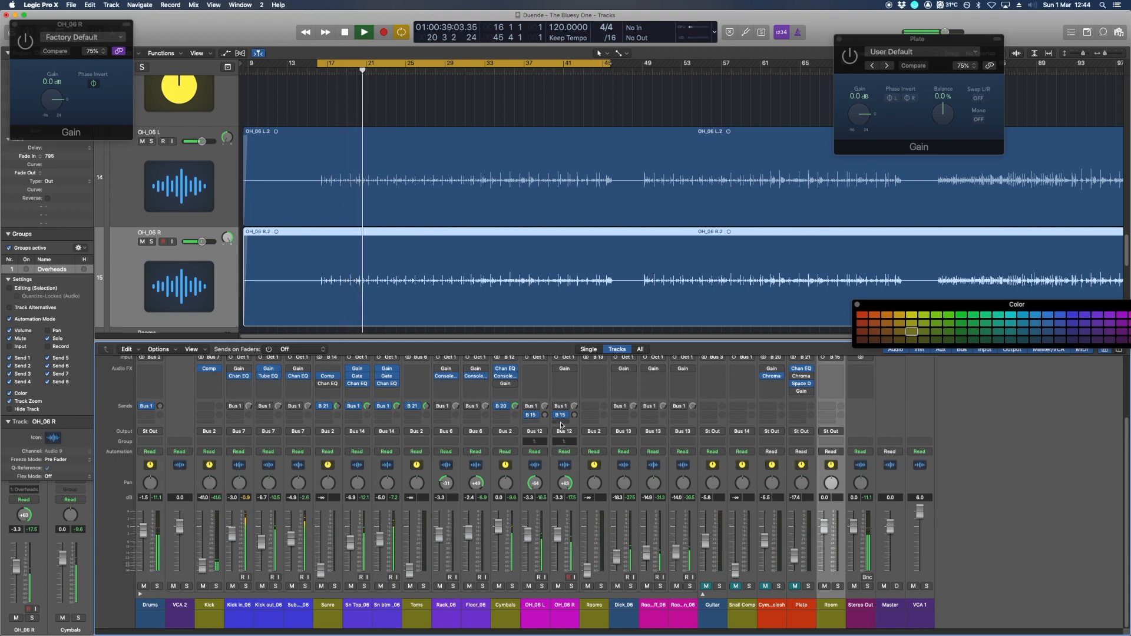
left_click(530, 415)
left_click(511, 420)
left_click(528, 415)
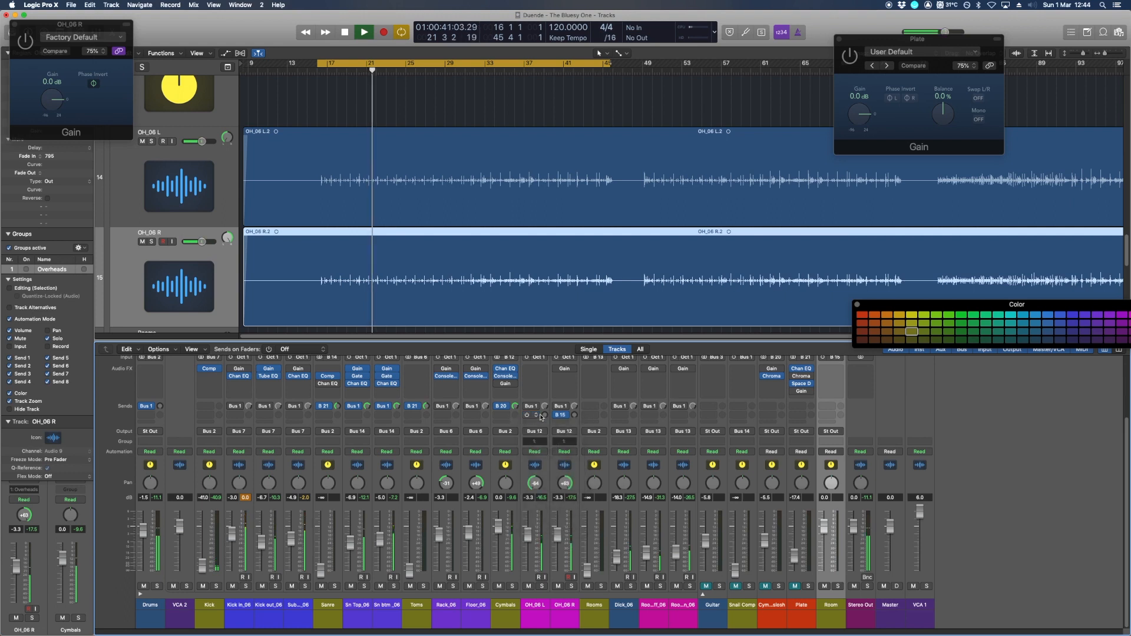
left_click(556, 416)
left_click(505, 416)
mouse_move(514, 431)
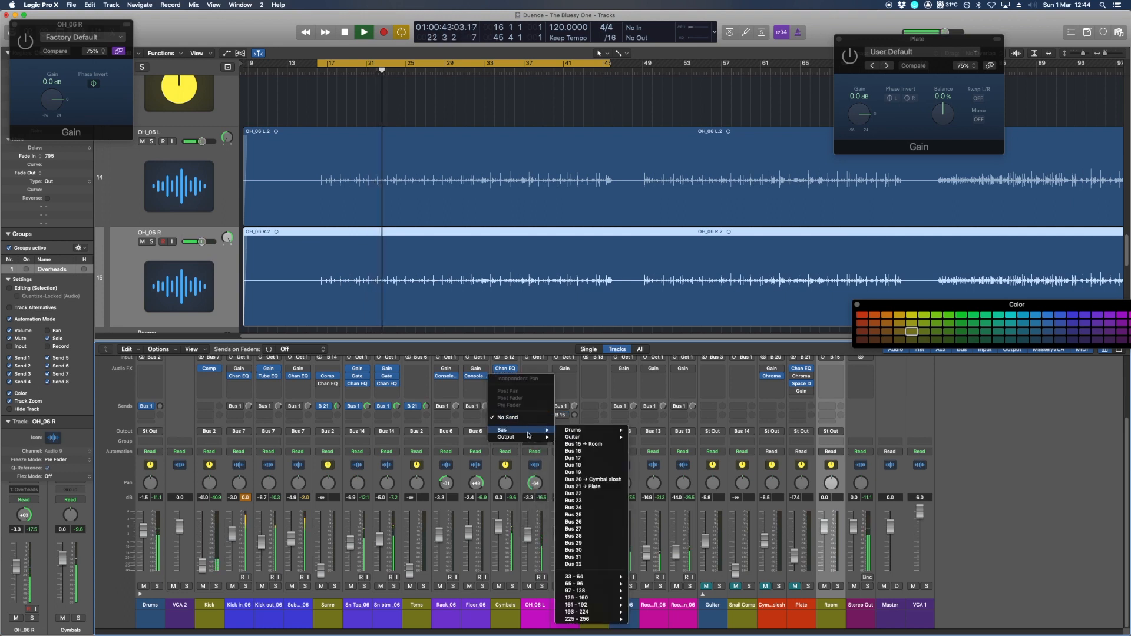
left_click(589, 444)
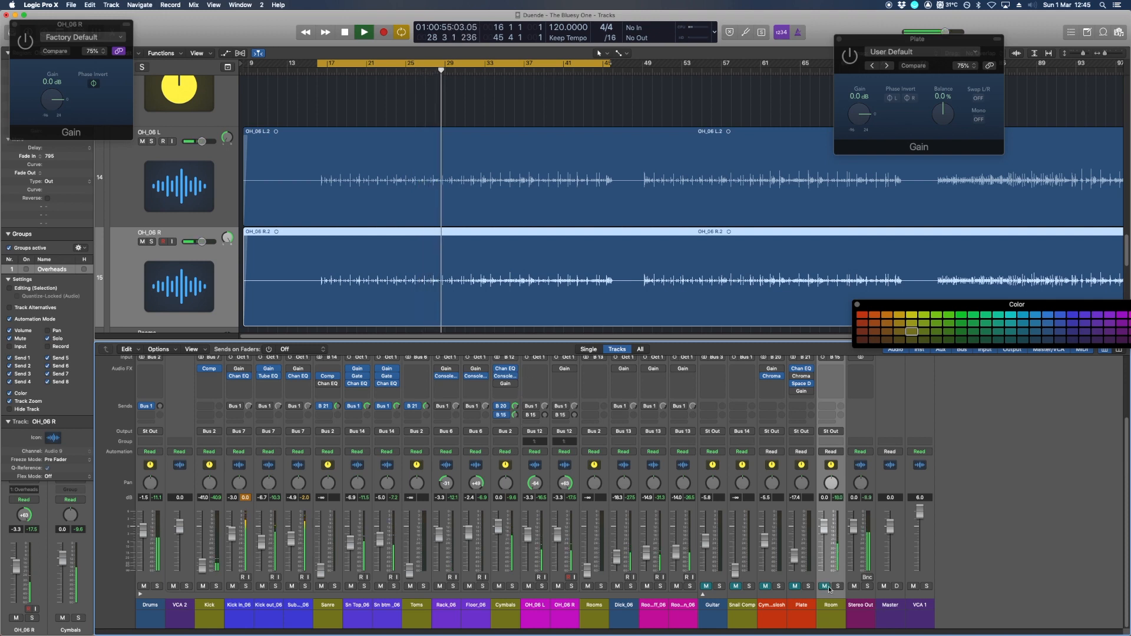
Insert a Mono->Stereo ChromaVerb on the Room aux and load its Large Studio Drums Room preset.
left_click(830, 365)
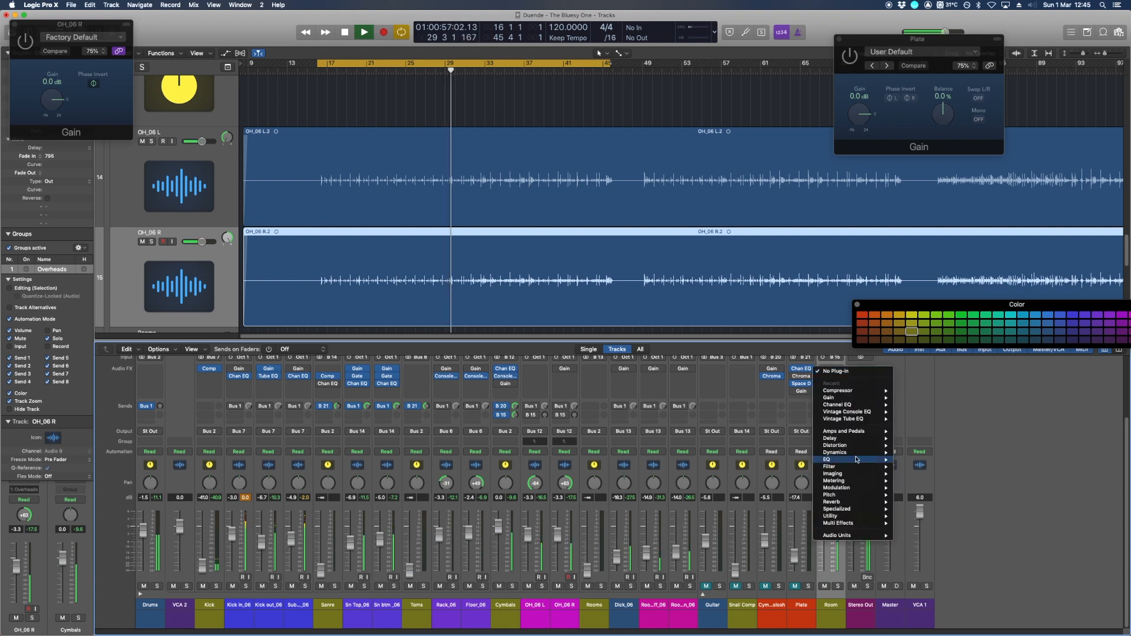
mouse_move(863, 502)
mouse_move(948, 517)
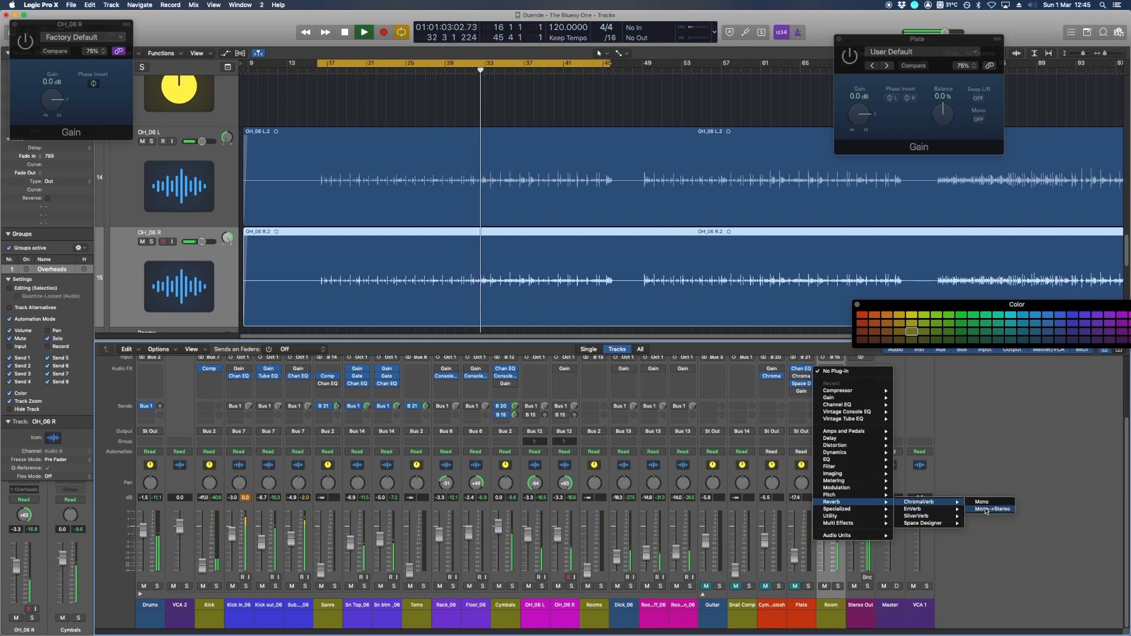
left_click(987, 509)
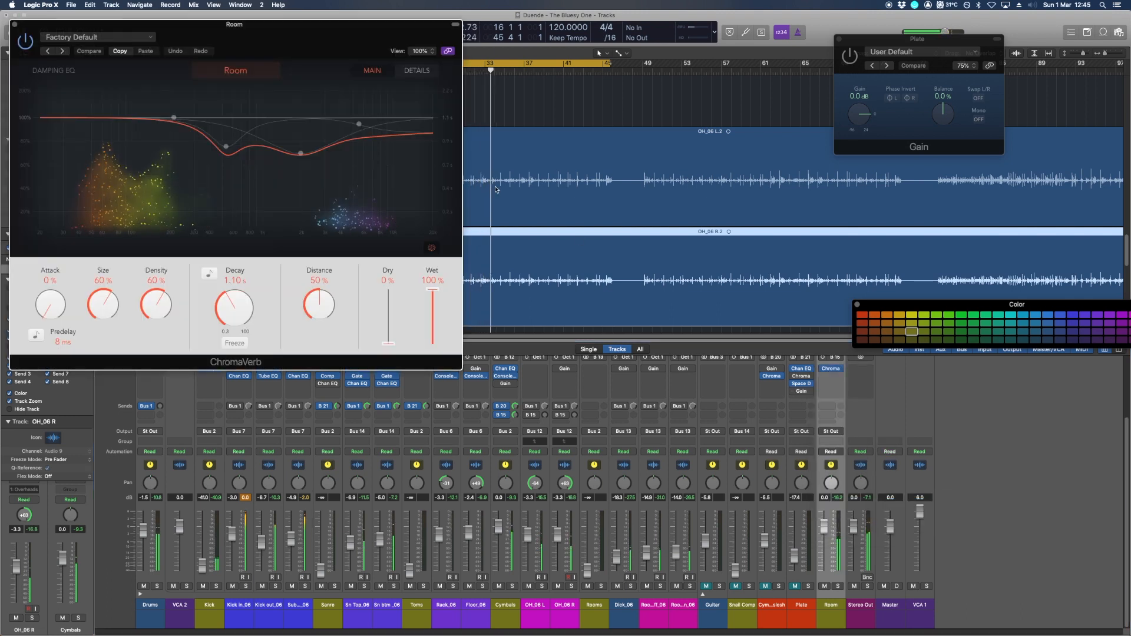
left_click(147, 36)
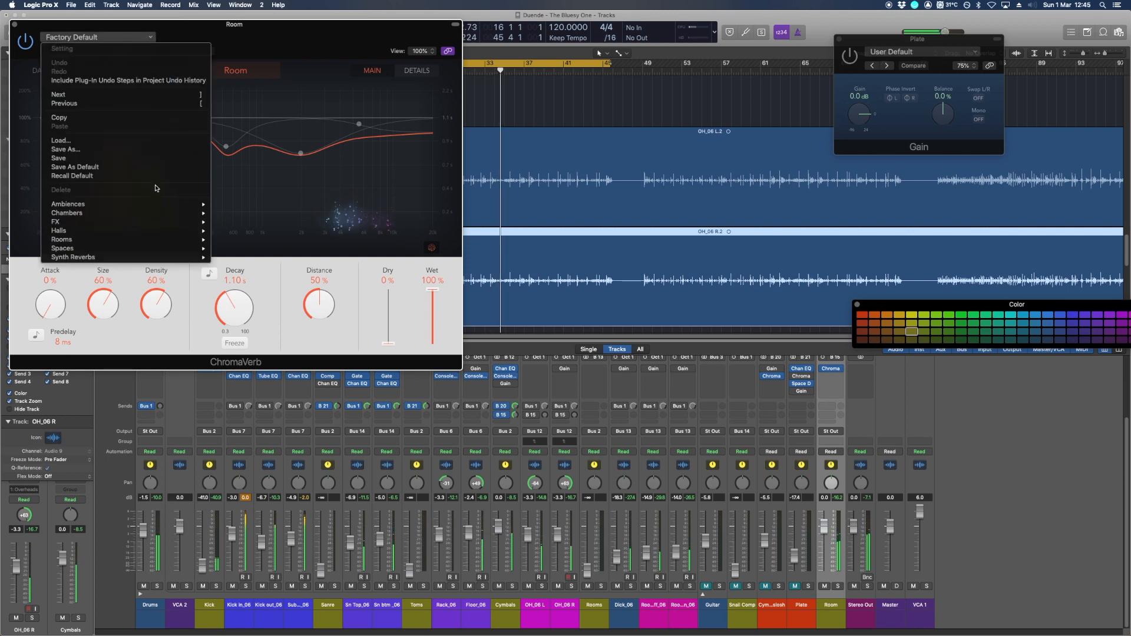
mouse_move(170, 241)
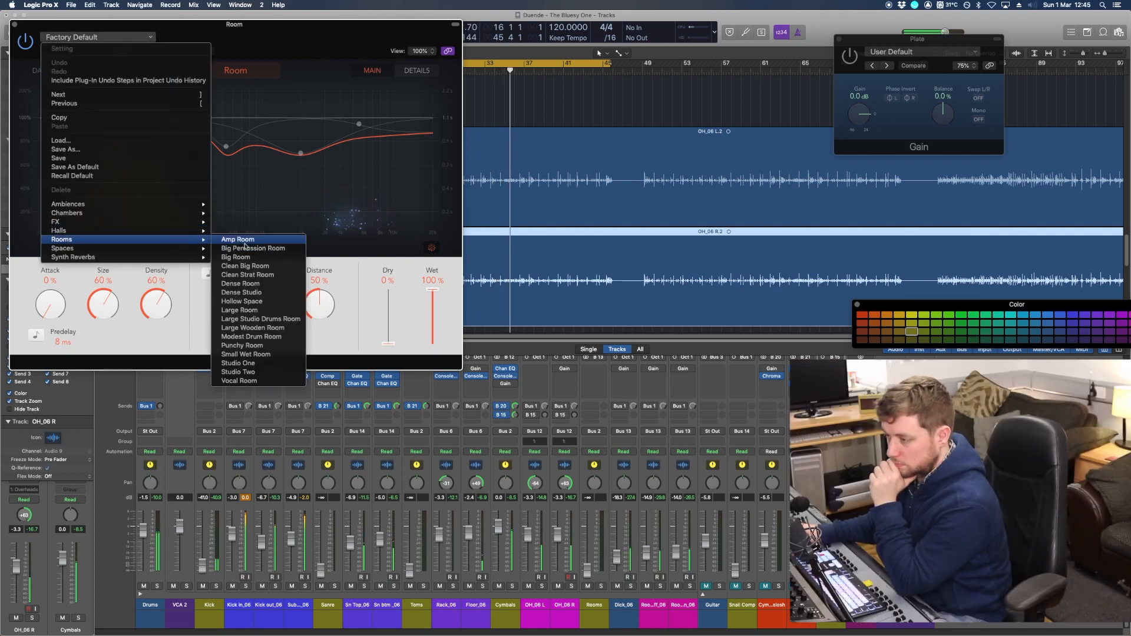
left_click(268, 321)
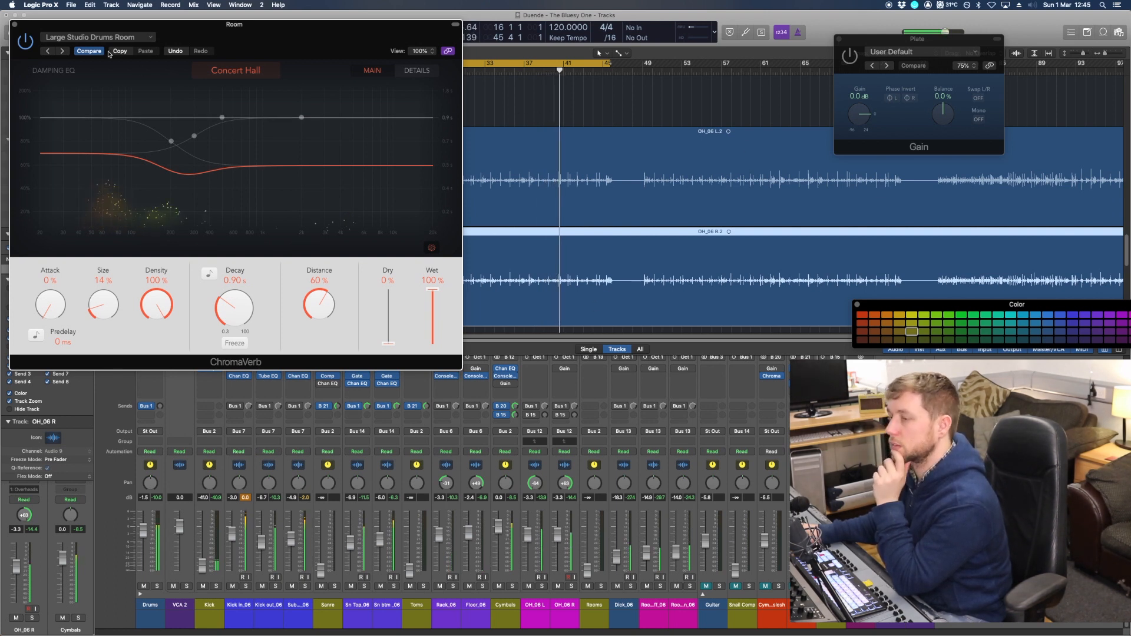
Audition neighbouring ChromaVerb presets on the Room aux, settle on Large Wooden Room, then close the plug-in and stop playback.
left_click(61, 52)
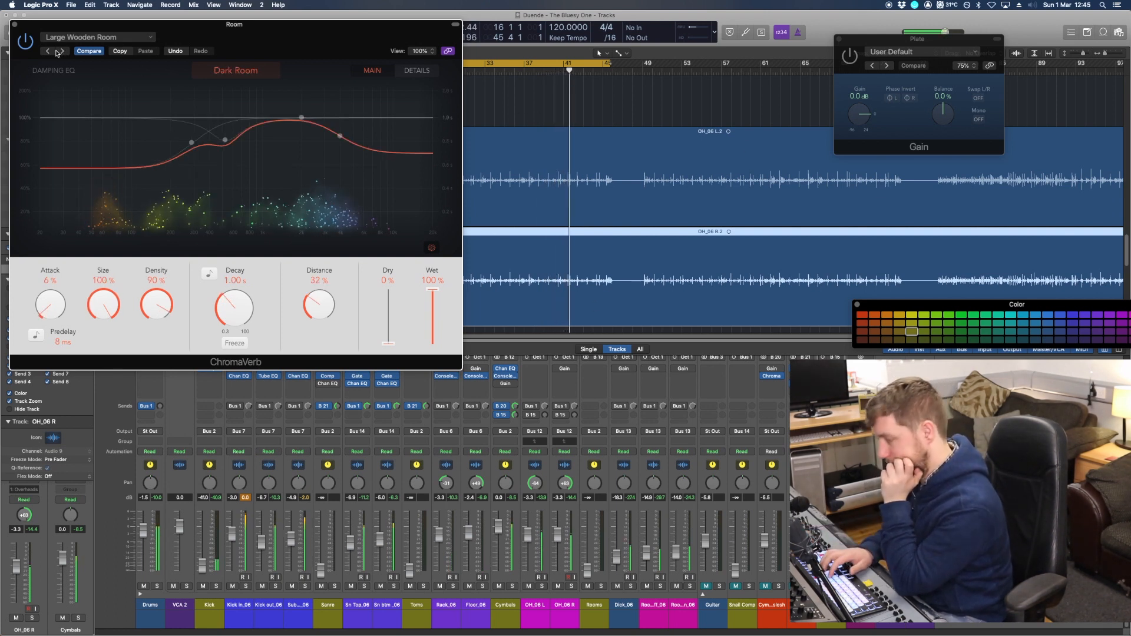
left_click(60, 51)
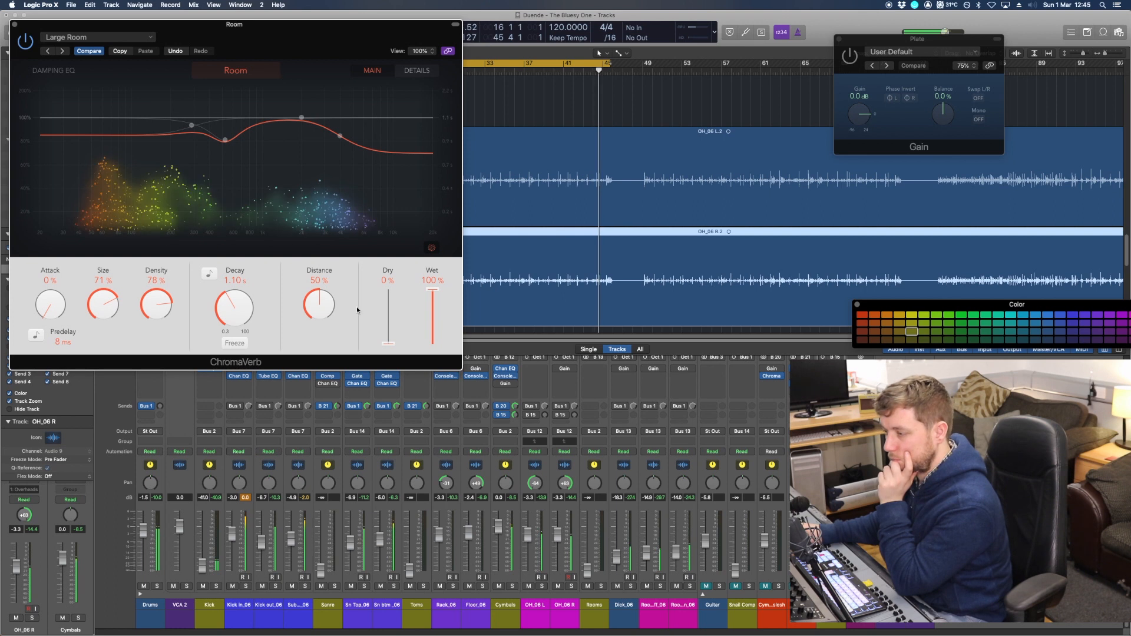
left_click_drag(324, 313, 323, 319)
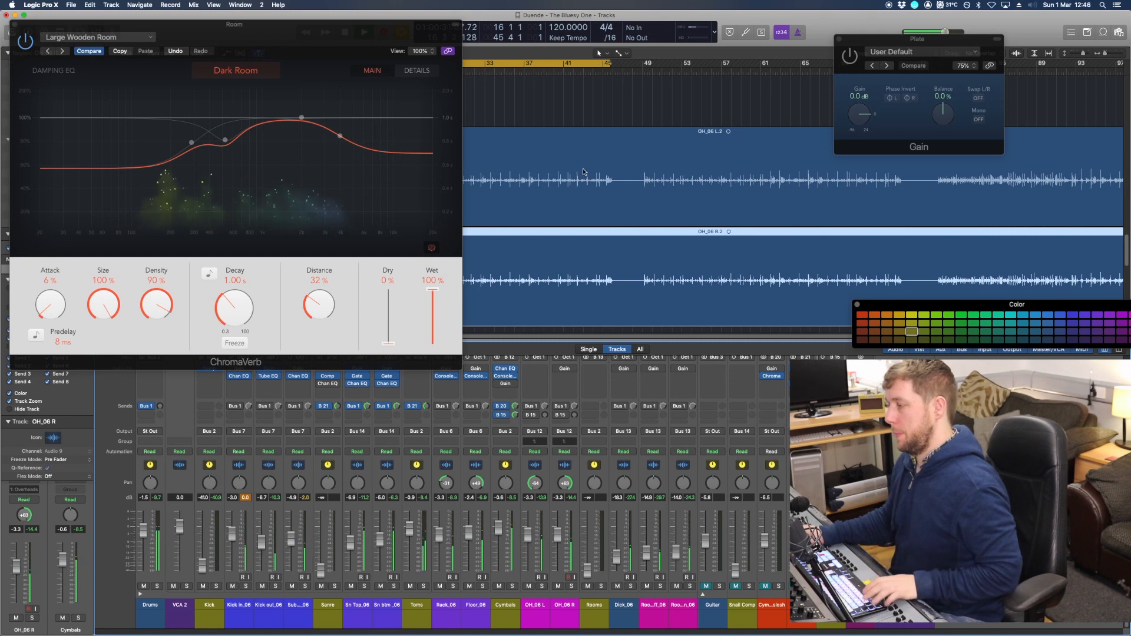
left_click_drag(609, 63, 622, 63)
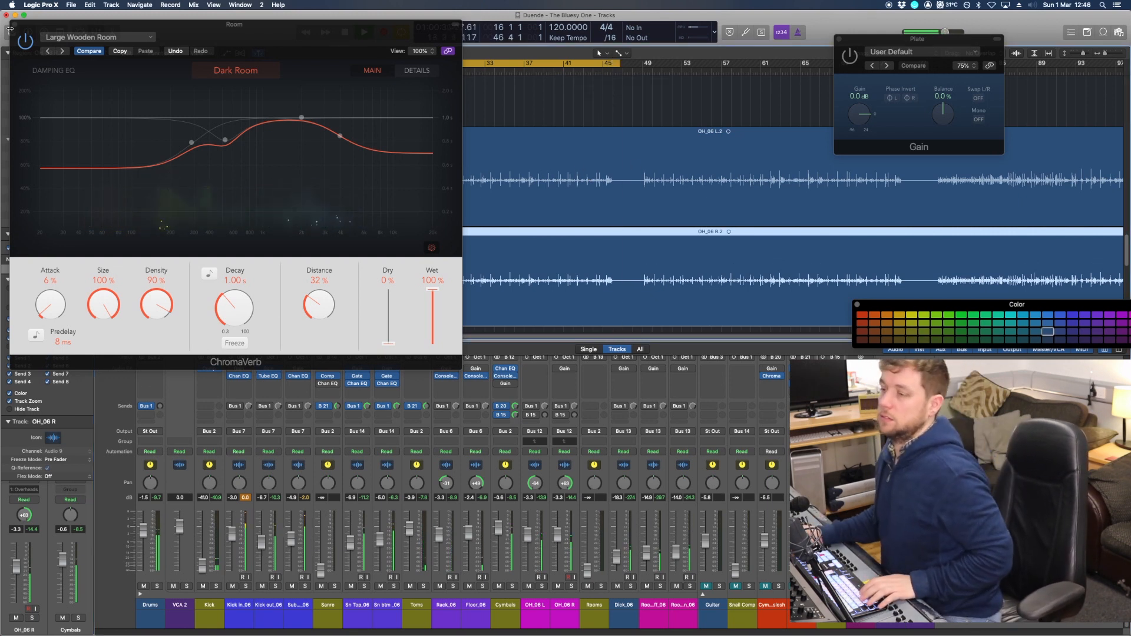
key("super+w")
key("space")
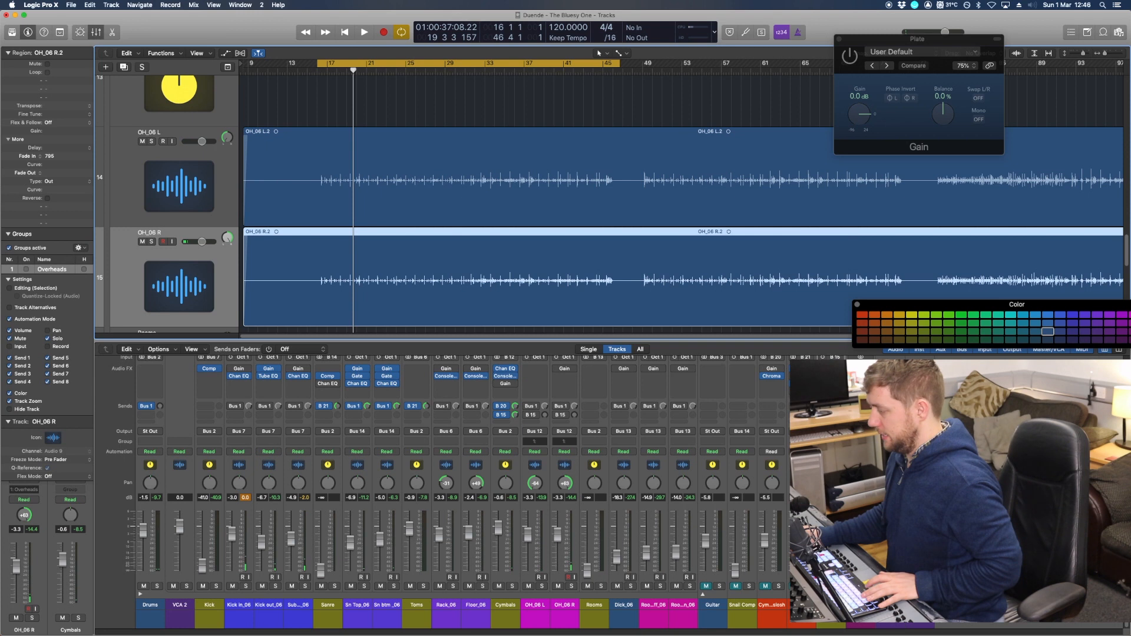
Reopen the Room aux's ChromaVerb and play the drums to judge the Large Wooden Room reverb.
left_click(830, 370)
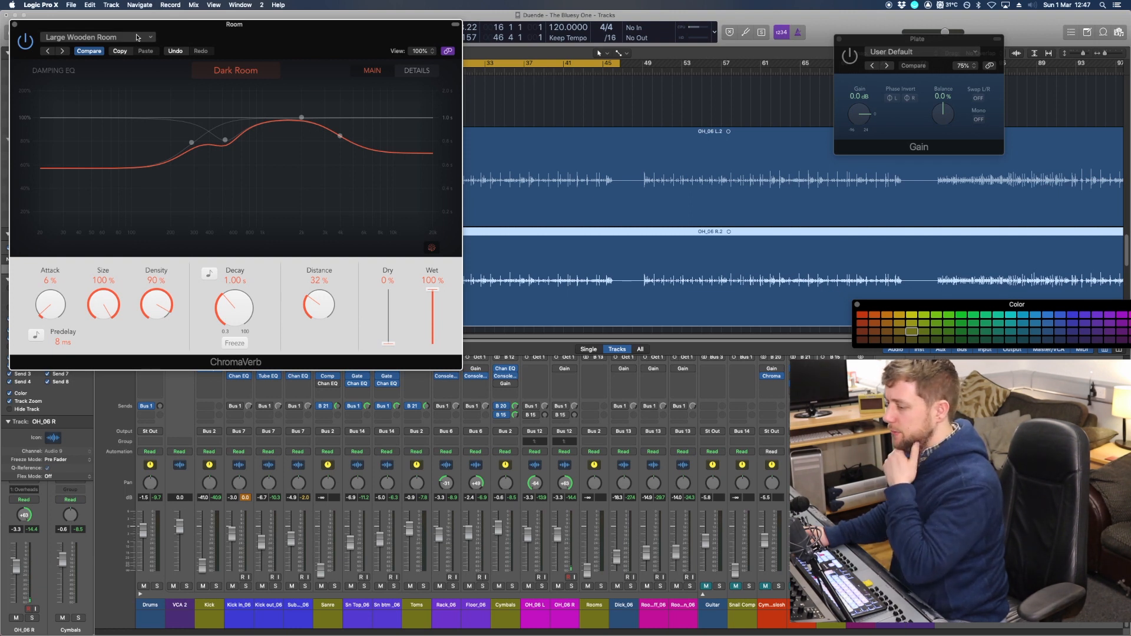
key("super+Tab")
key("Escape")
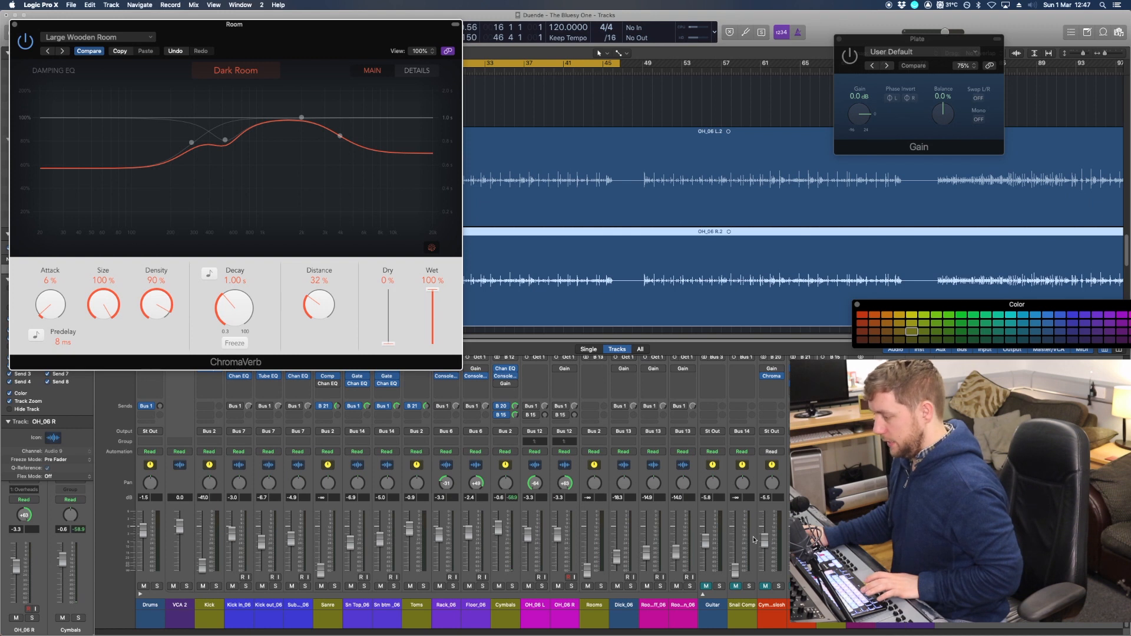
key("space")
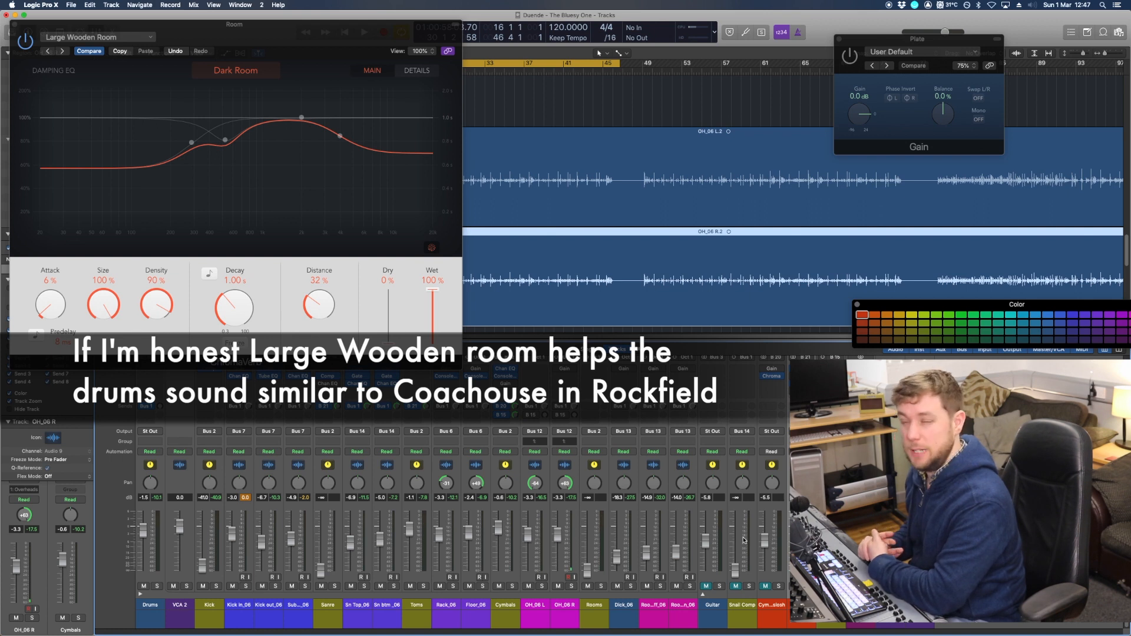
key("space")
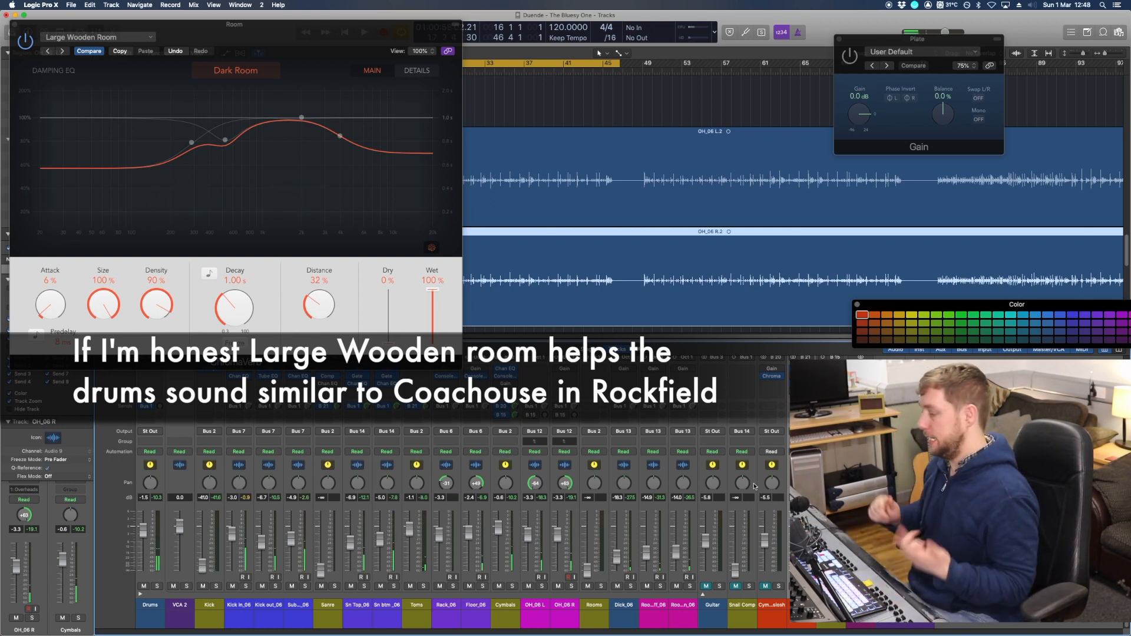
left_click(912, 331)
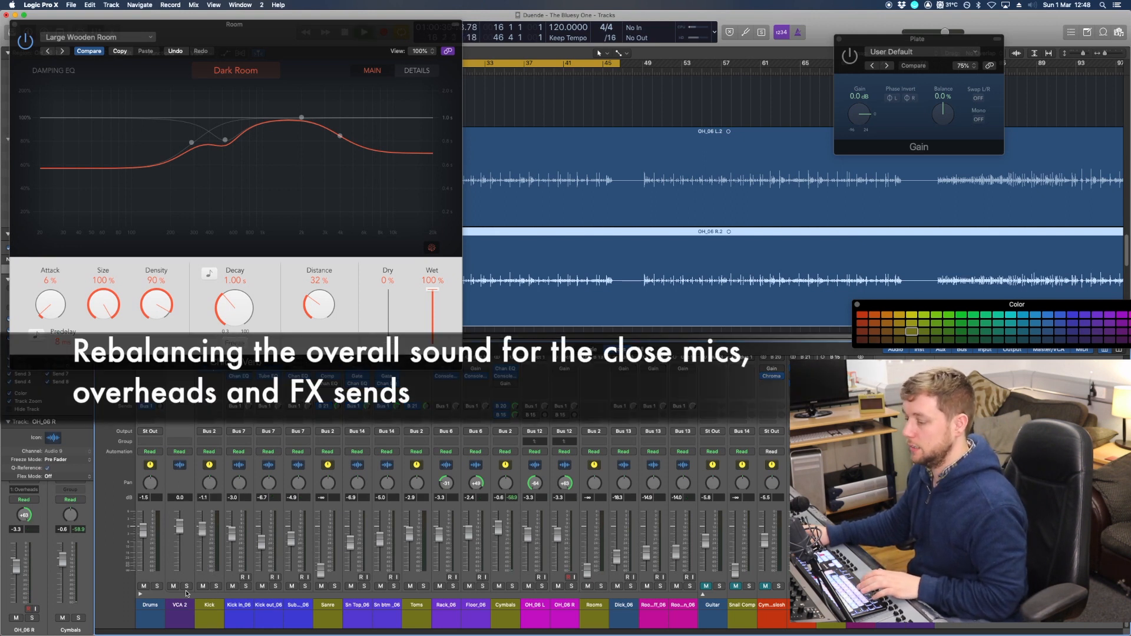
Rebalance the faders to Kick -2.2 dB, Sanre -3.3 dB, Toms, Rack_06 and Floor_06 0.0 dB, and Rooms -0.1 dB.
left_click_drag(204, 532, 204, 535)
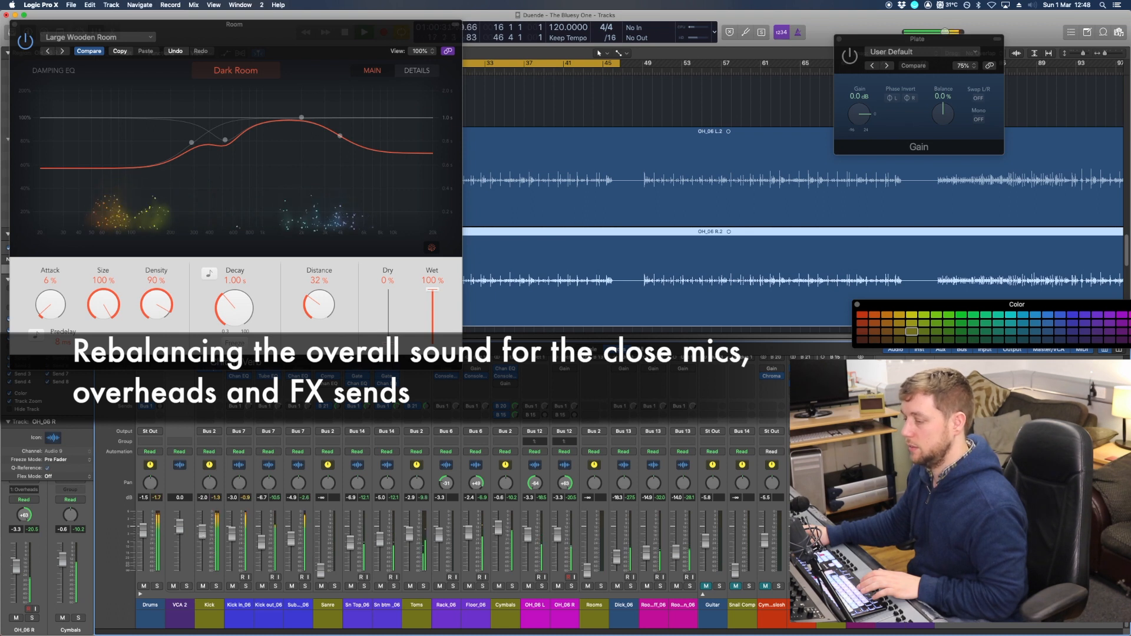
left_click_drag(321, 570, 321, 536)
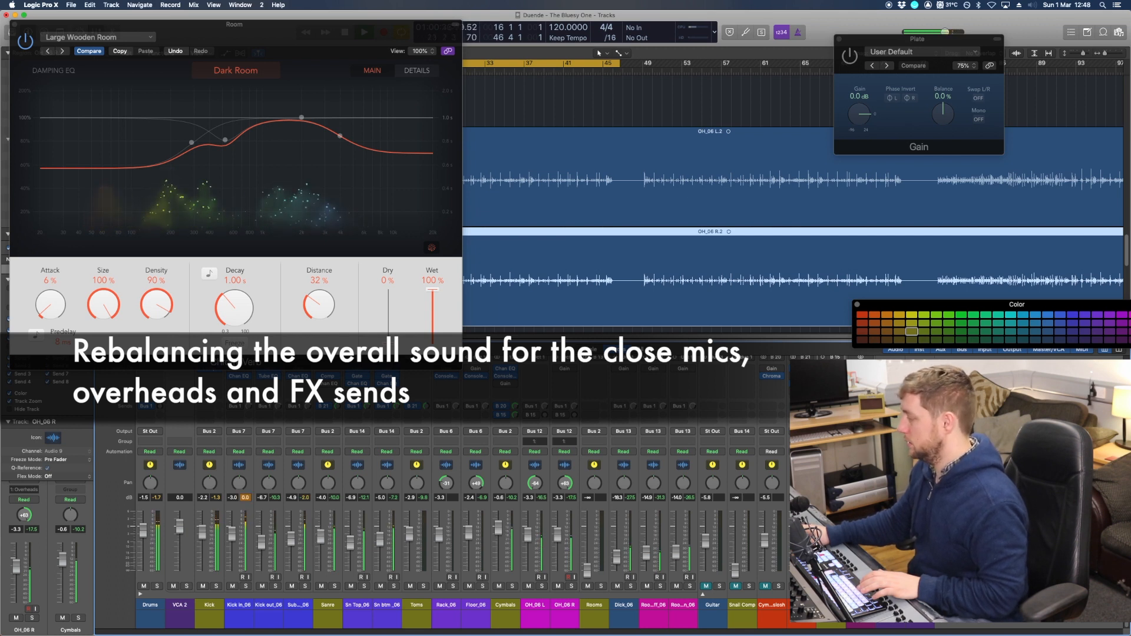
left_click_drag(410, 534, 410, 532)
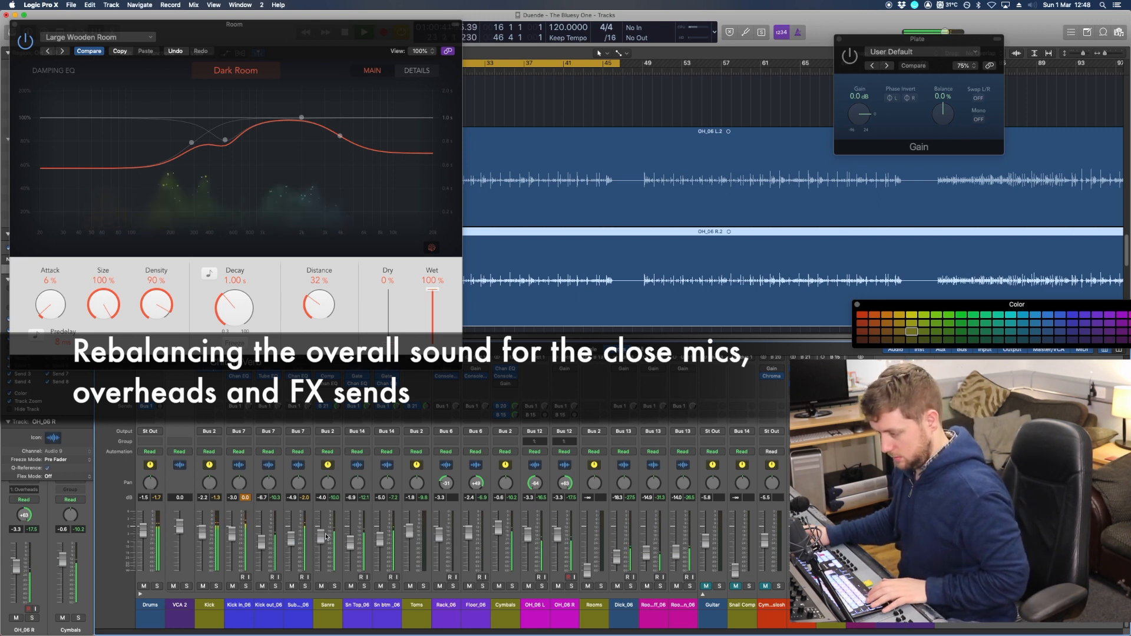
left_click(325, 535)
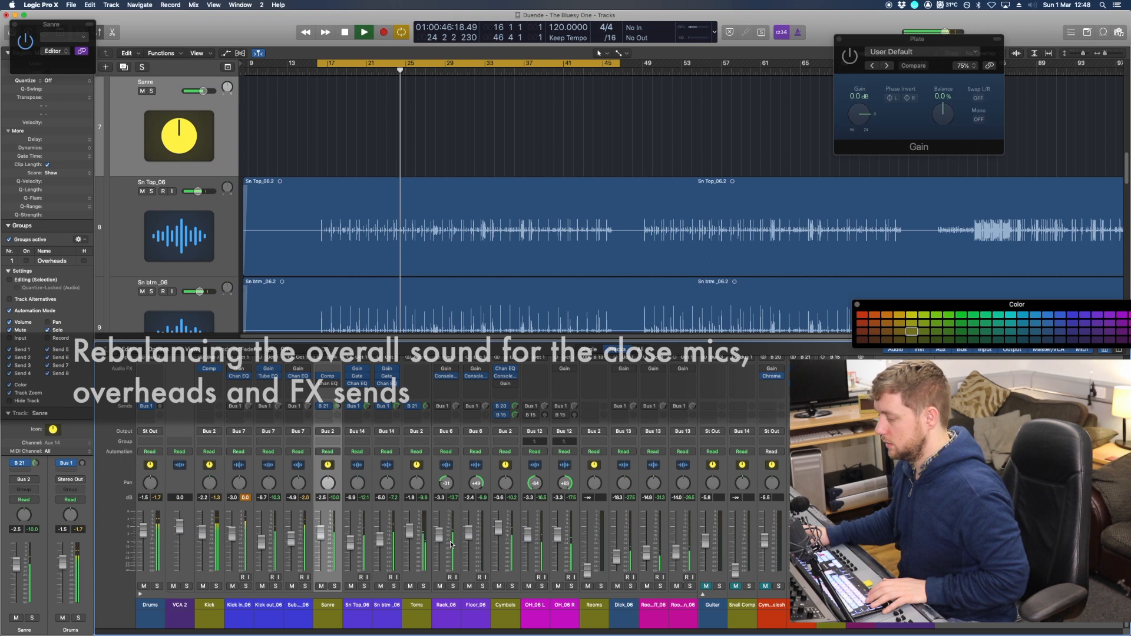
left_click_drag(449, 544, 450, 533)
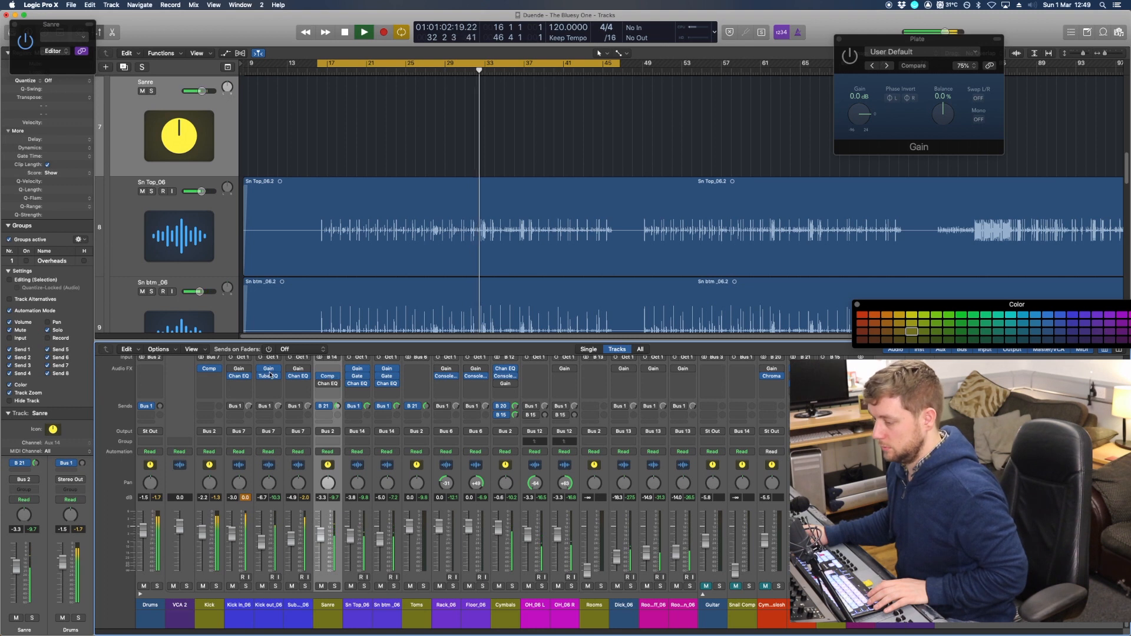
left_click(209, 369)
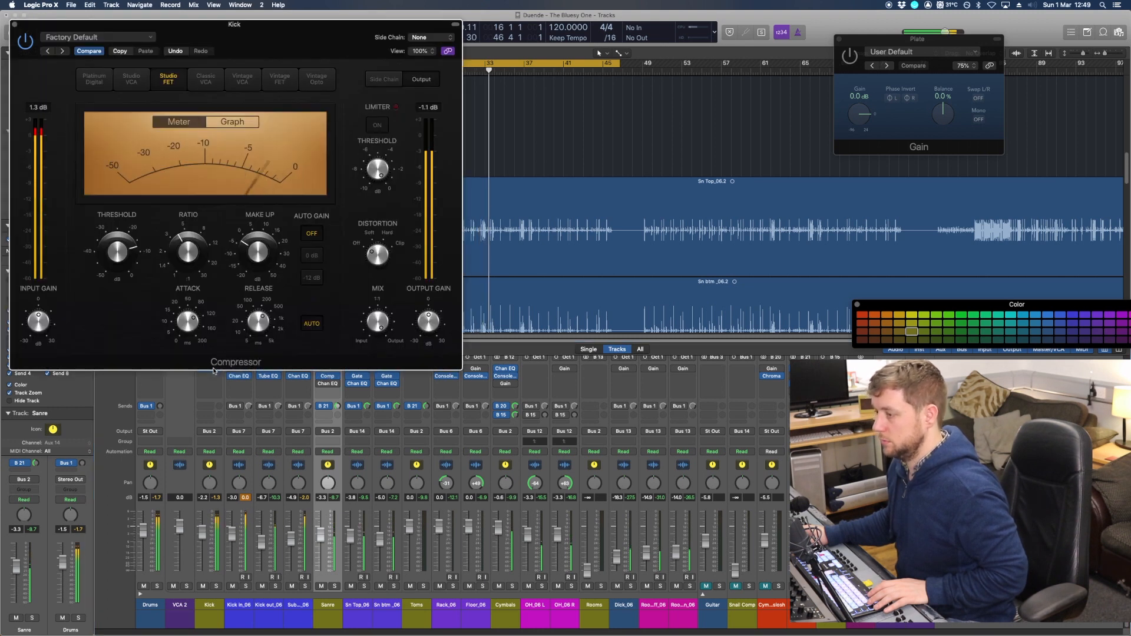
key("super+w")
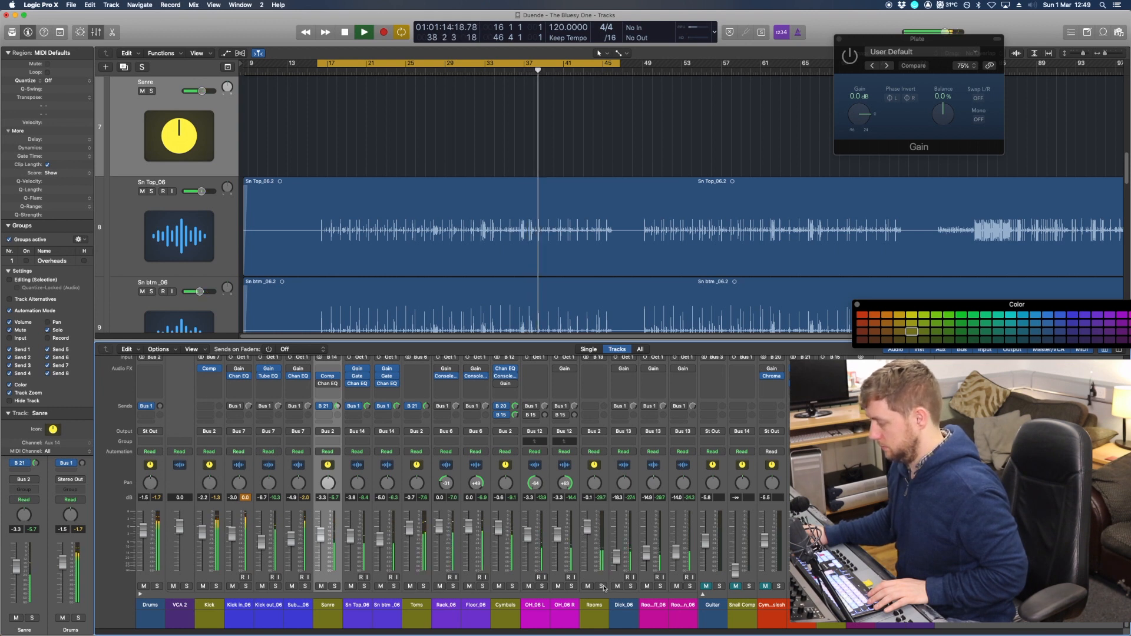
Solo the channels from Kick through Rooms alongside the Crotch mic and play the drums back.
left_click(601, 587)
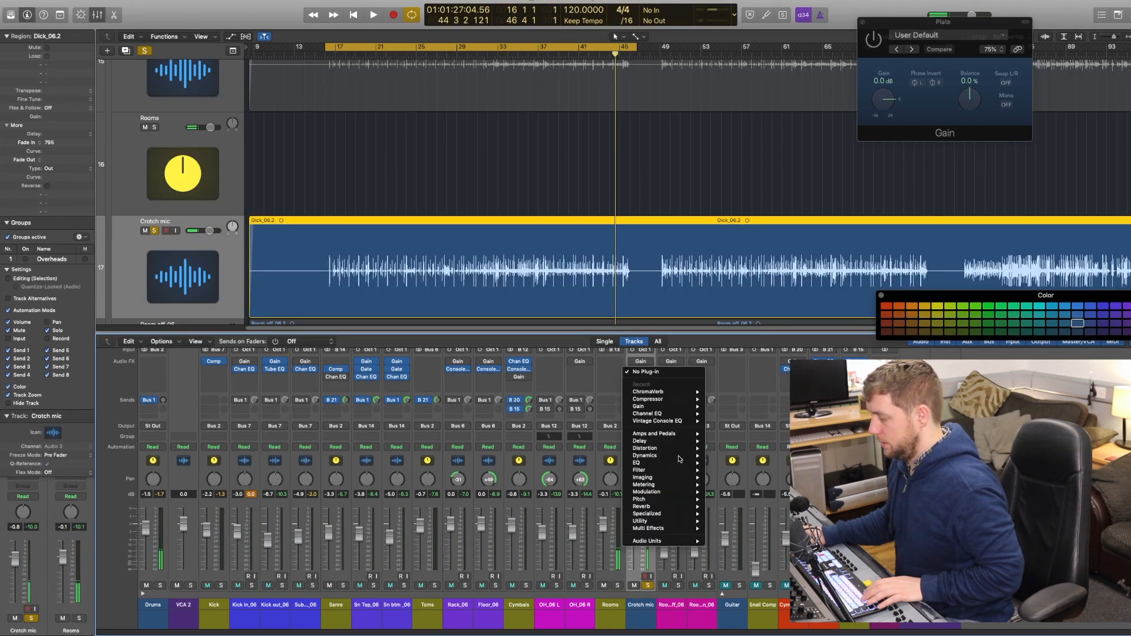
left_click(267, 635)
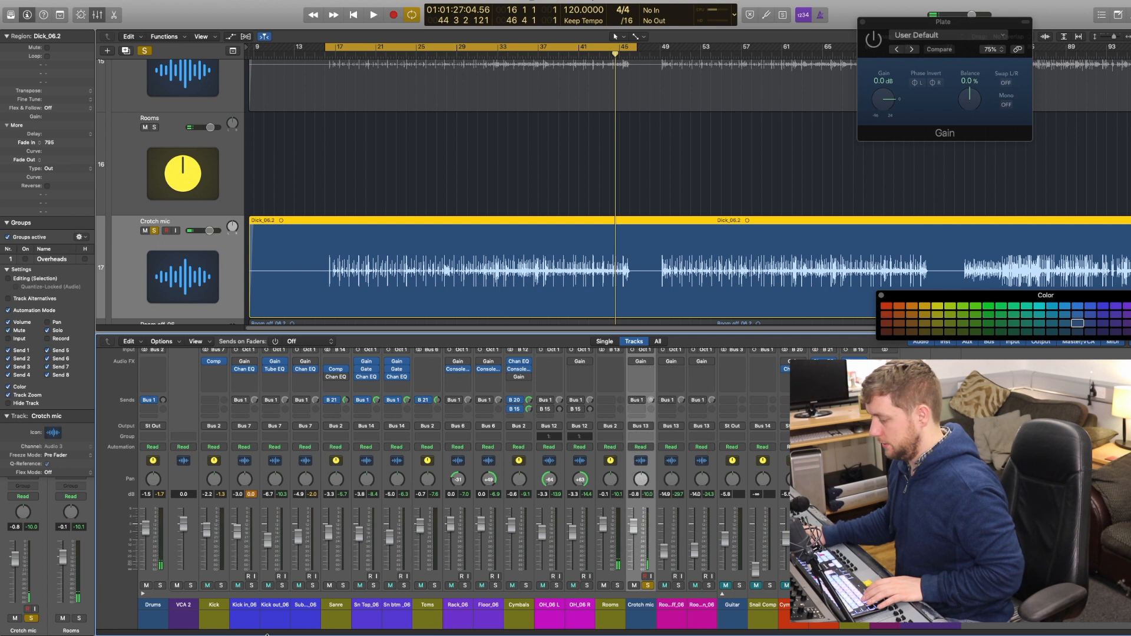
left_click(613, 605)
left_click(220, 585)
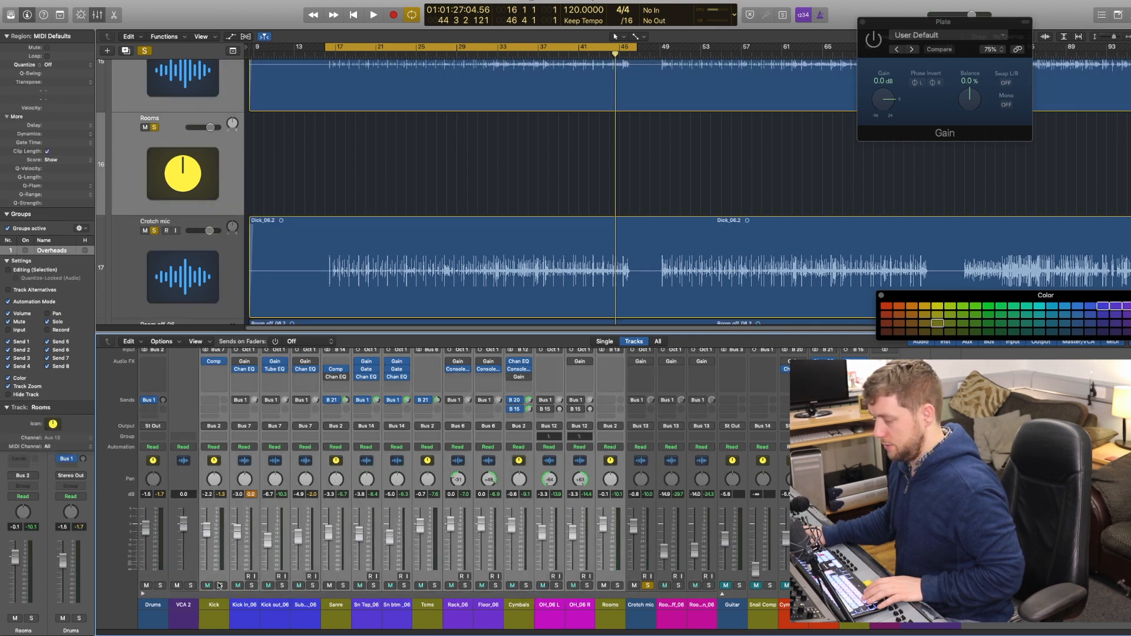
key("space")
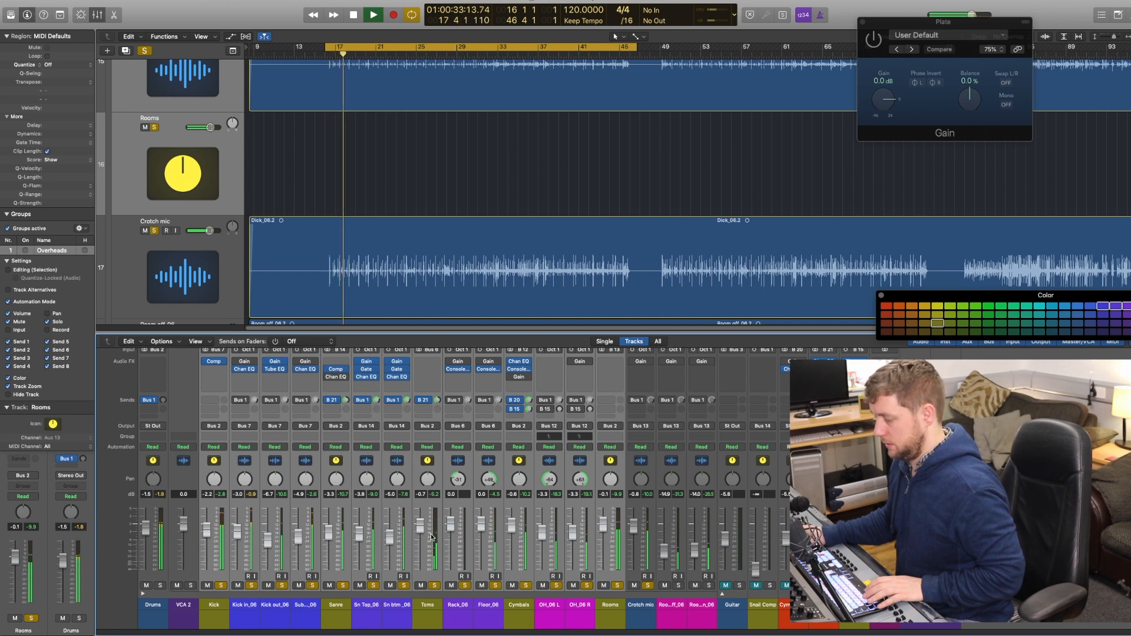
Clear the solos on the Crotch mic and the Kick-to-Rooms channels, and mute the Rooms channel.
left_click(648, 587)
left_click(615, 586)
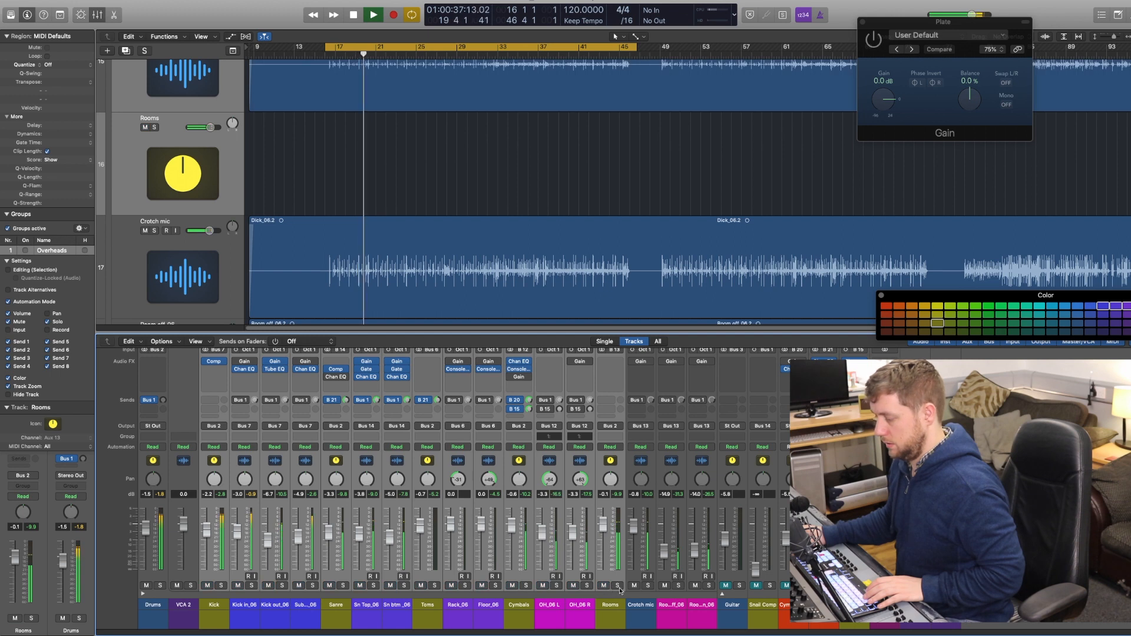
left_click(616, 603)
key("m")
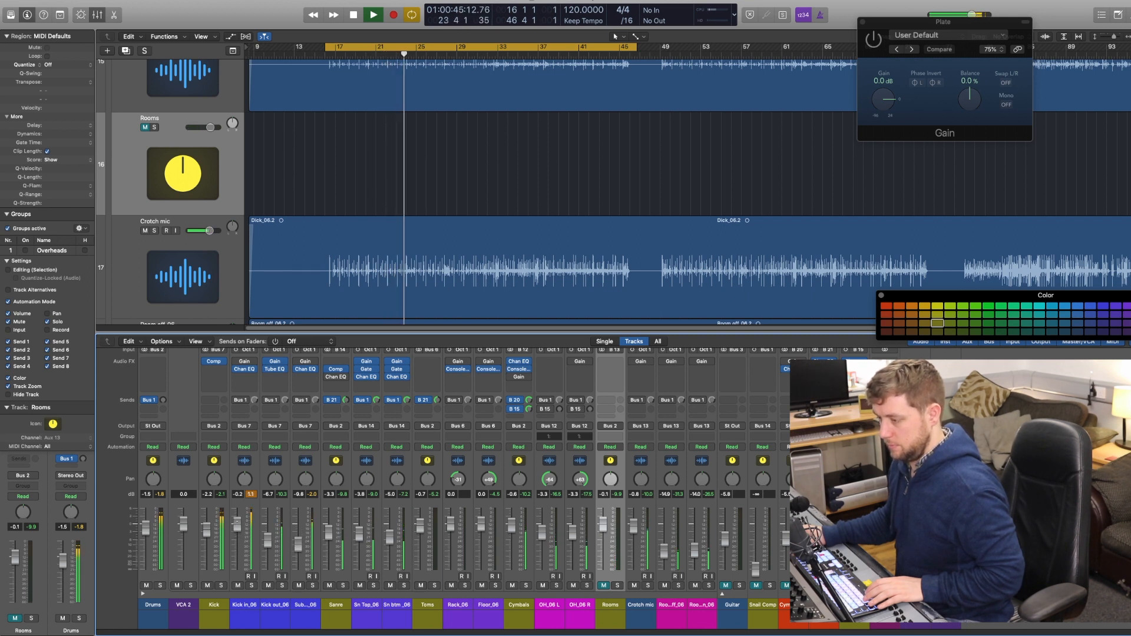
Insert a Channel EQ on the Kick channel, boost 6700 Hz by +8.0 dB with a Q of 0.48, and close it.
left_click(217, 363)
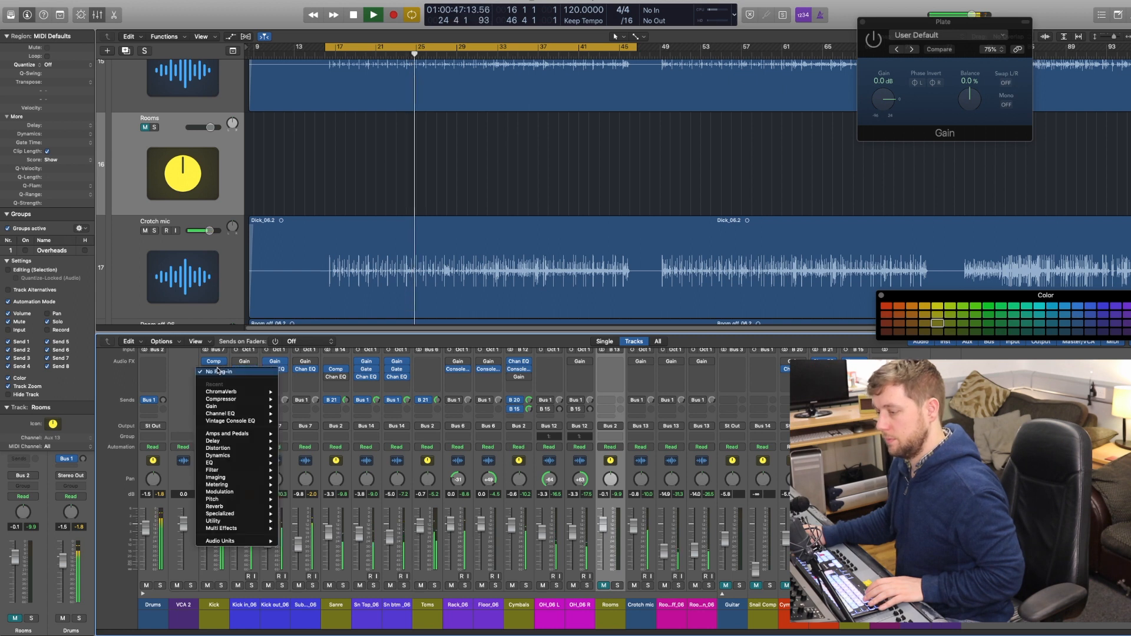
key("Escape")
scroll(211, 386, "up", 5)
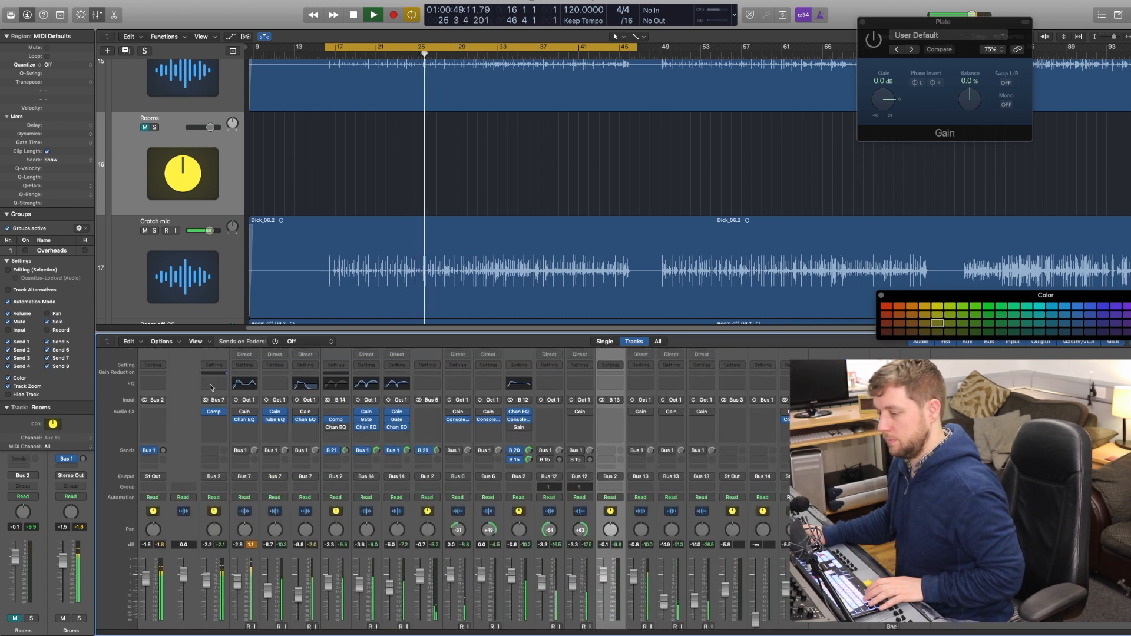
left_click(265, 380)
left_click_drag(411, 226, 609, 83)
left_click_drag(528, 85, 530, 150)
left_click_drag(448, 137, 558, 116)
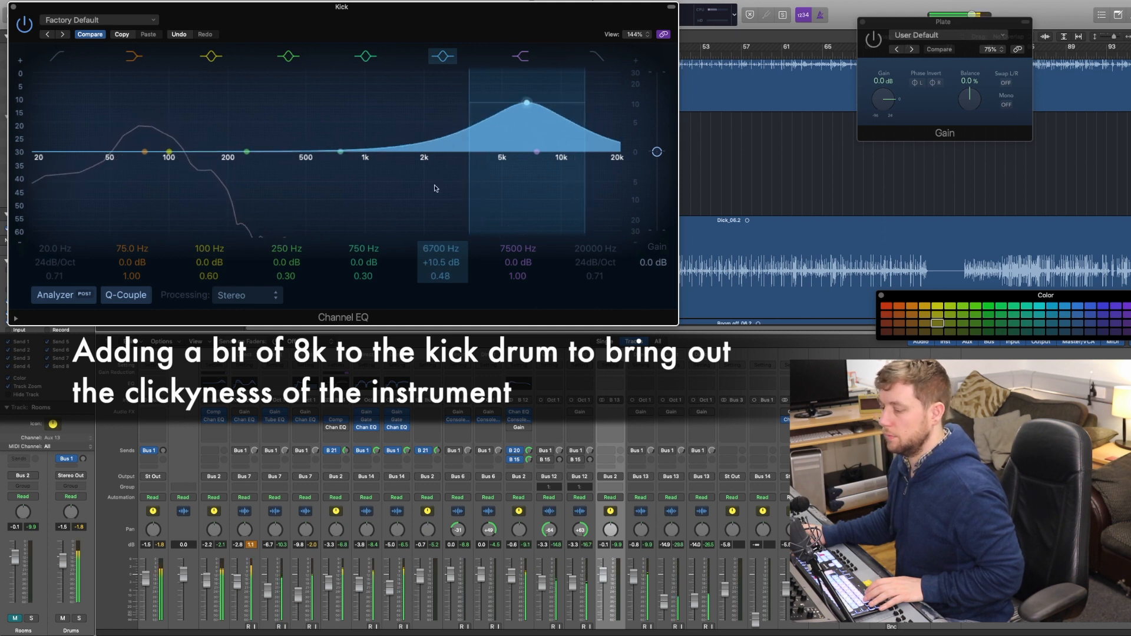
scroll(688, 501, "down", 3)
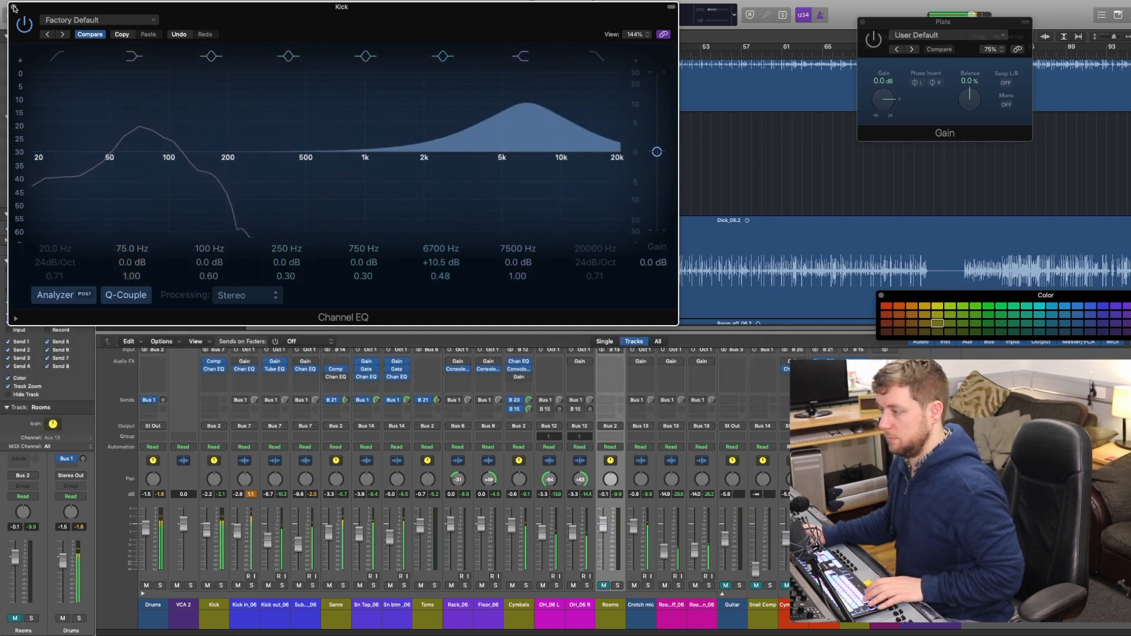
left_click(13, 8)
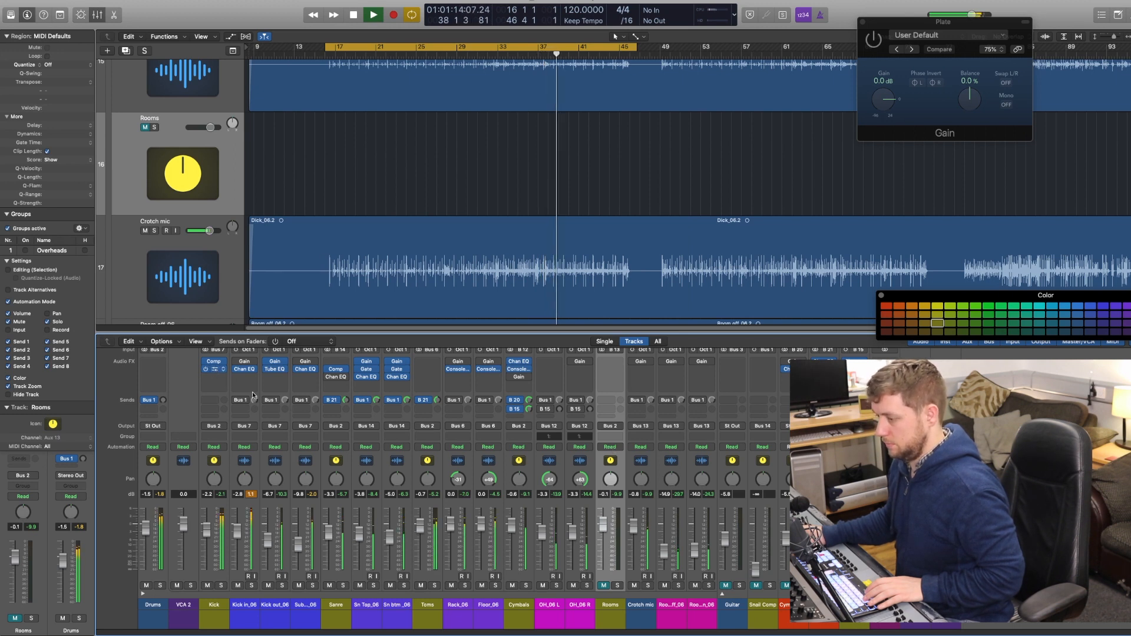
left_click(214, 369)
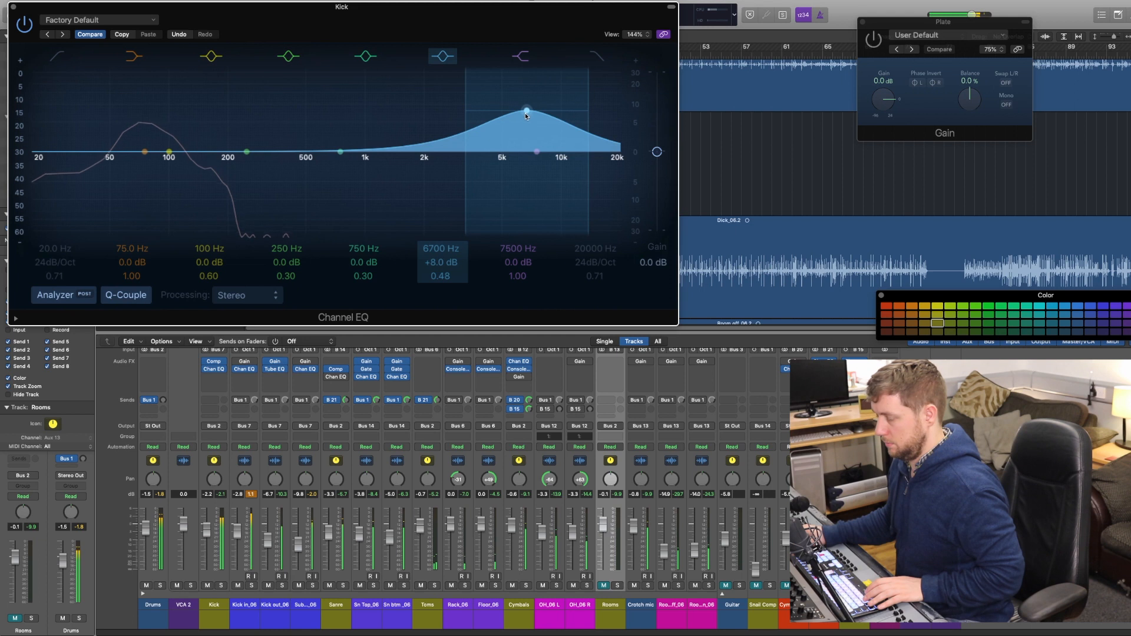
left_click(13, 8)
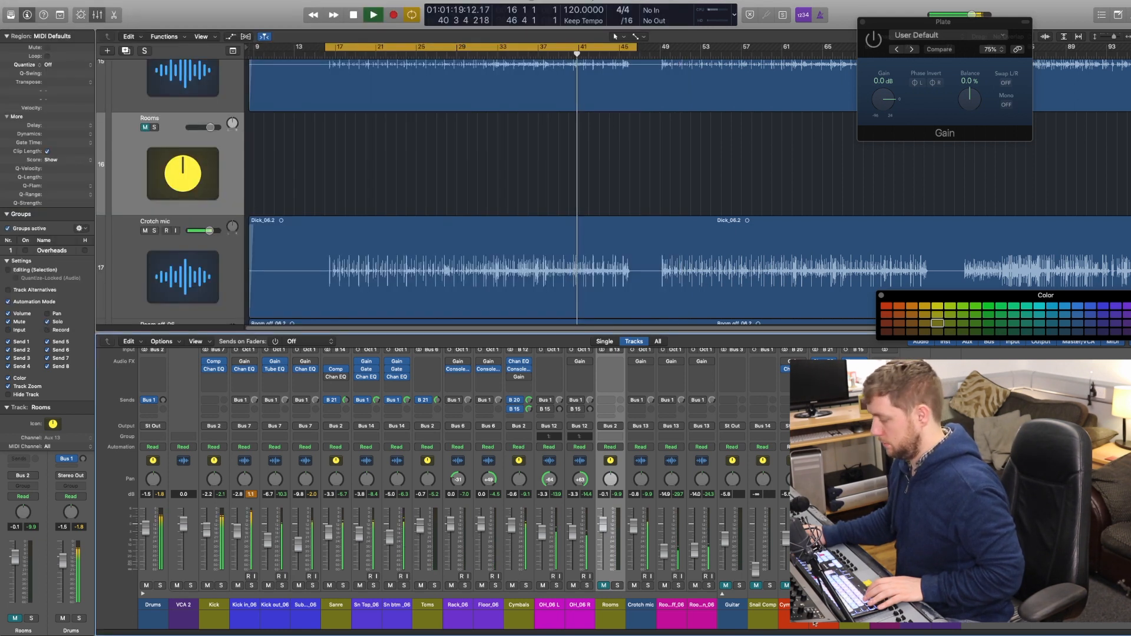
Unmute the Rooms channel, solo the Crotch mic track and play it back.
key("space")
left_click(648, 586)
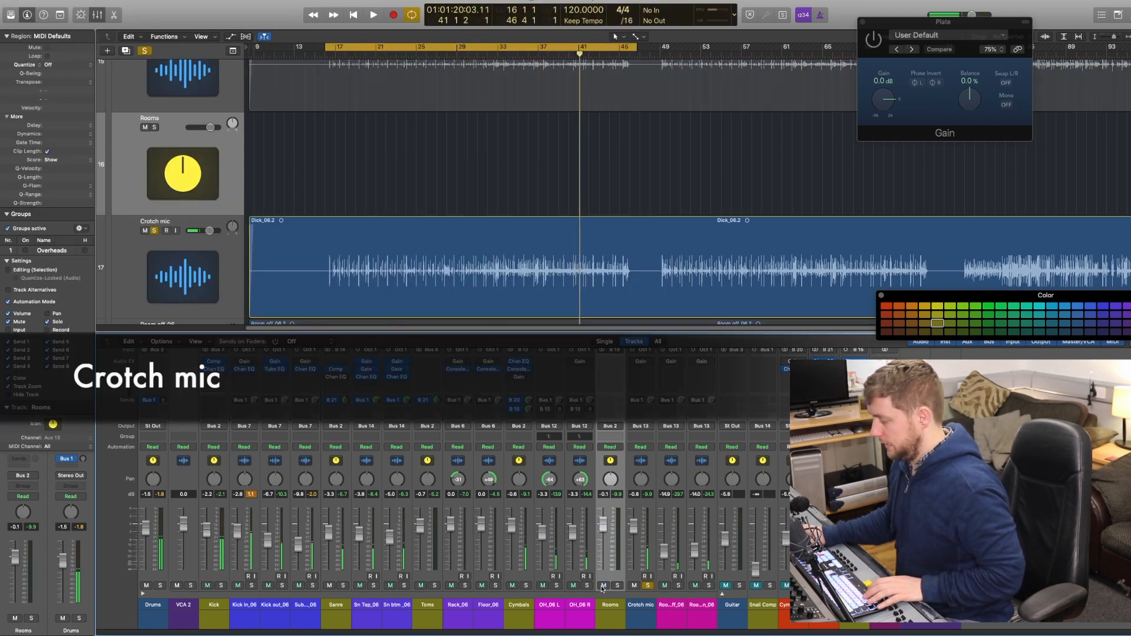
left_click(430, 248)
key("space")
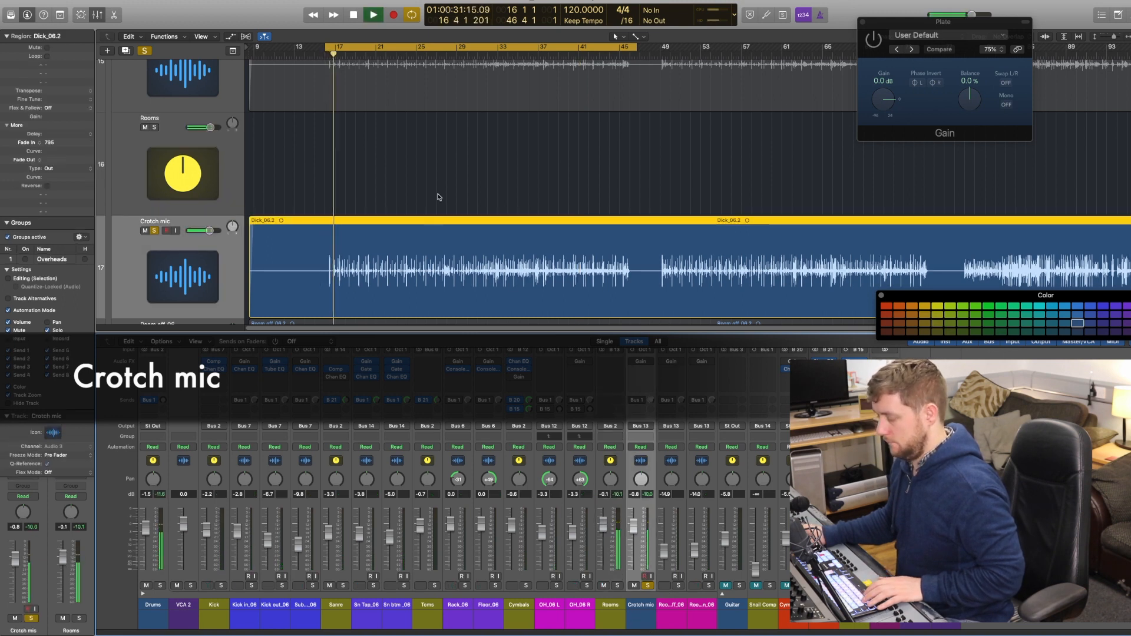
Insert a Bitcrusher on the Crotch mic channel below its Gain plug-in.
left_click(642, 372)
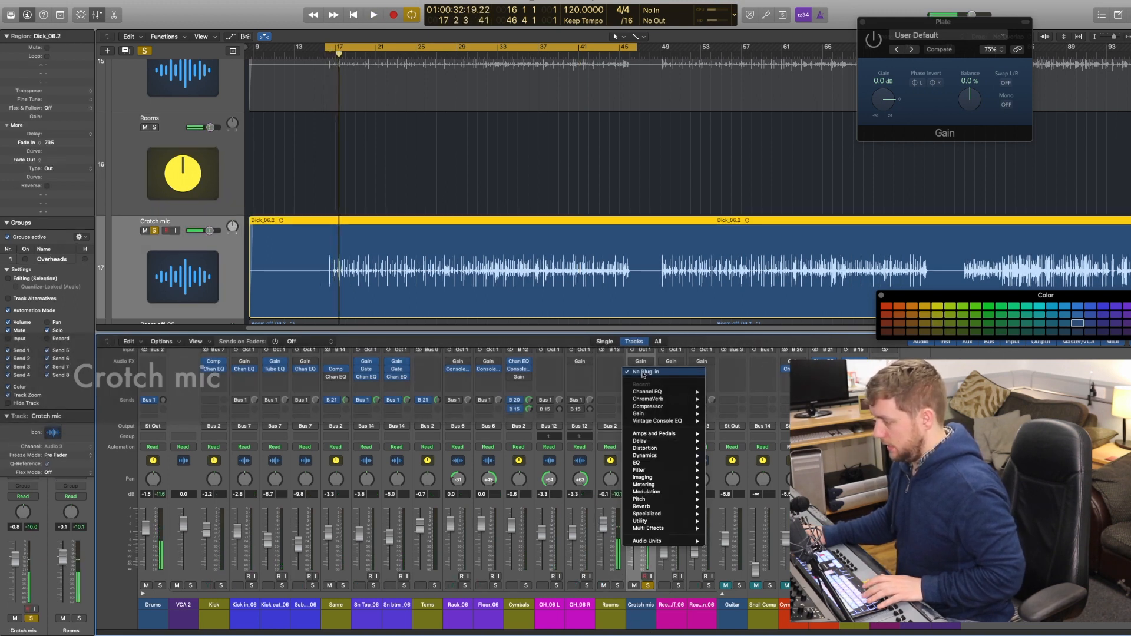
mouse_move(677, 442)
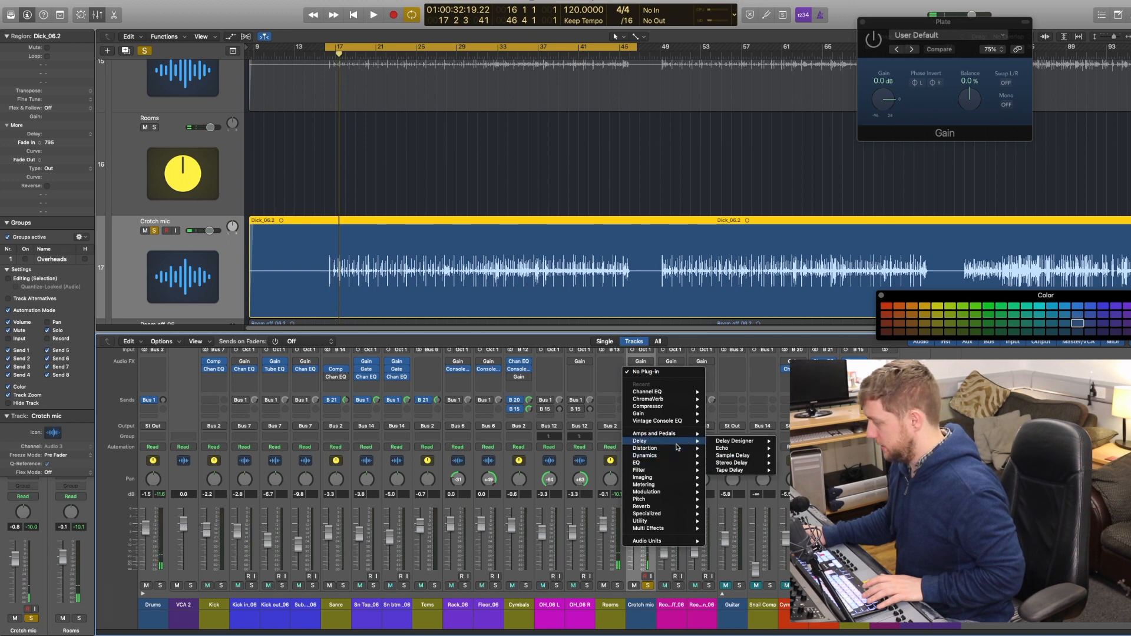
mouse_move(668, 416)
mouse_move(661, 524)
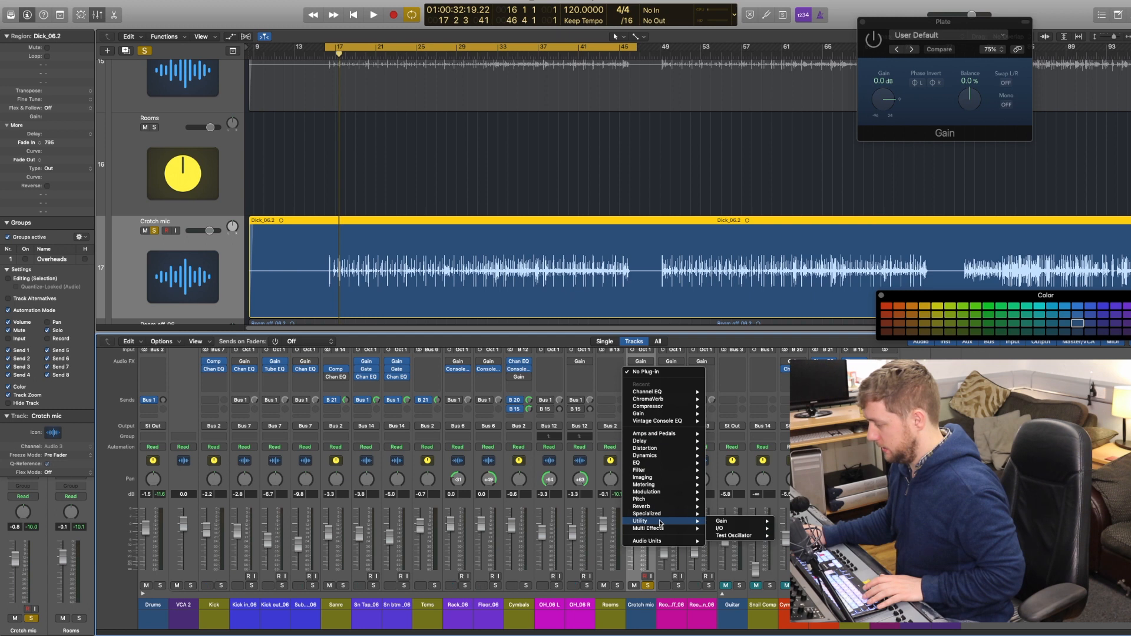
mouse_move(691, 510)
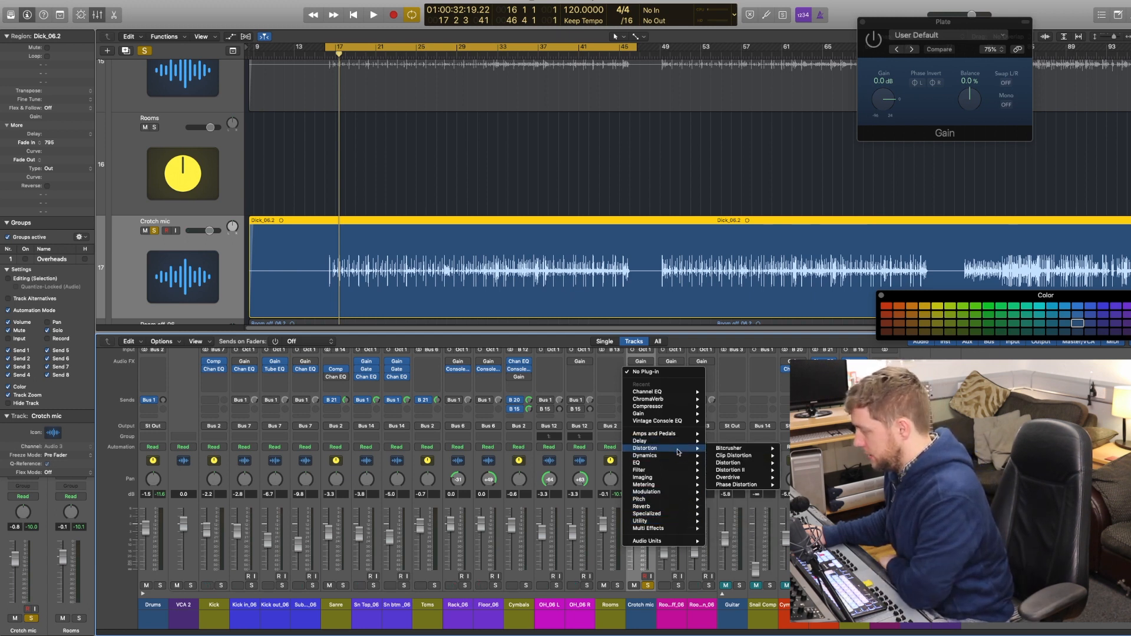
left_click(730, 449)
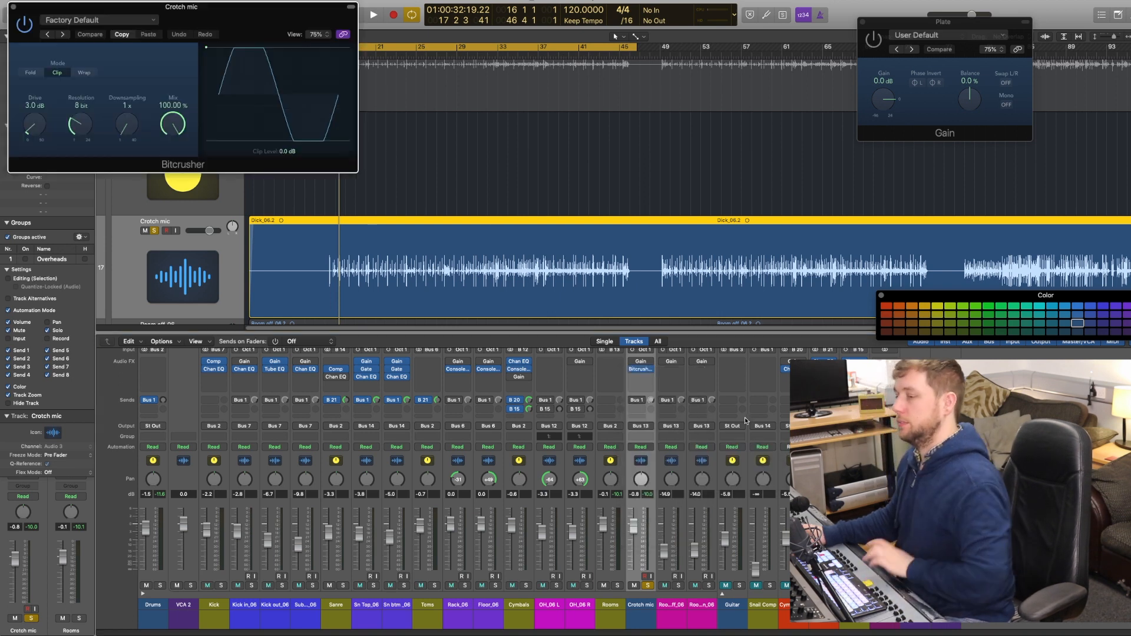
Play back the Crotch mic and try the Bitcrusher at 33.0 dB drive, 7 bit resolution and 14x downsampling.
key("space")
left_click_drag(33, 124, 53, 53)
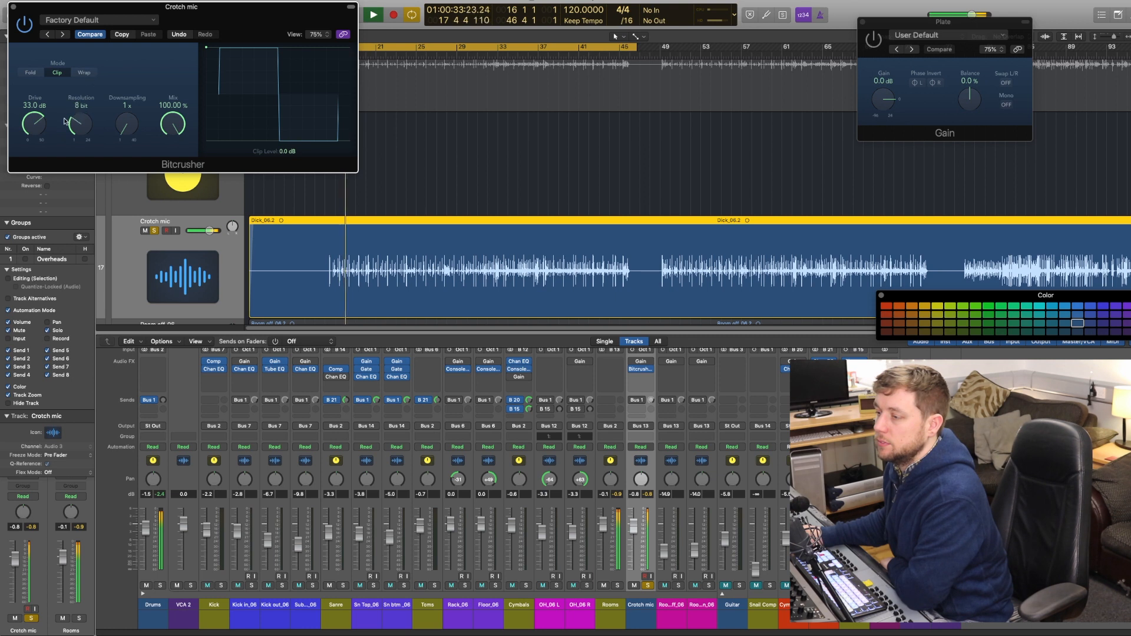
left_click_drag(119, 130, 125, 97)
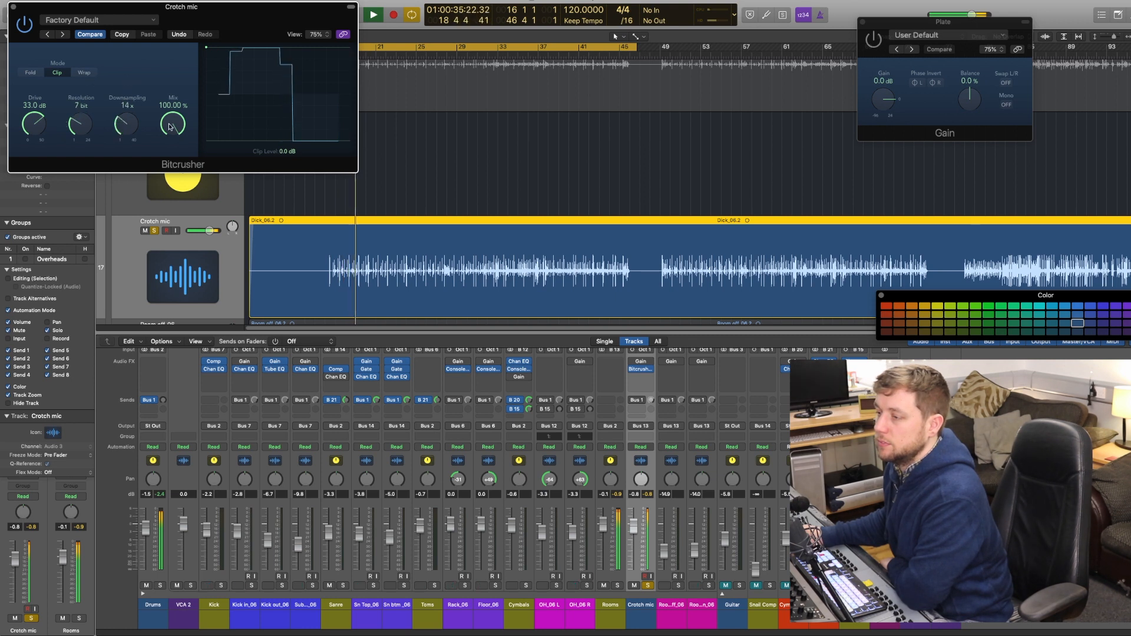
Load the 4 Bit Classic preset in the Bitcrusher, raise the drive, and set downsampling to 8x and mix to 51.80%.
left_click(62, 35)
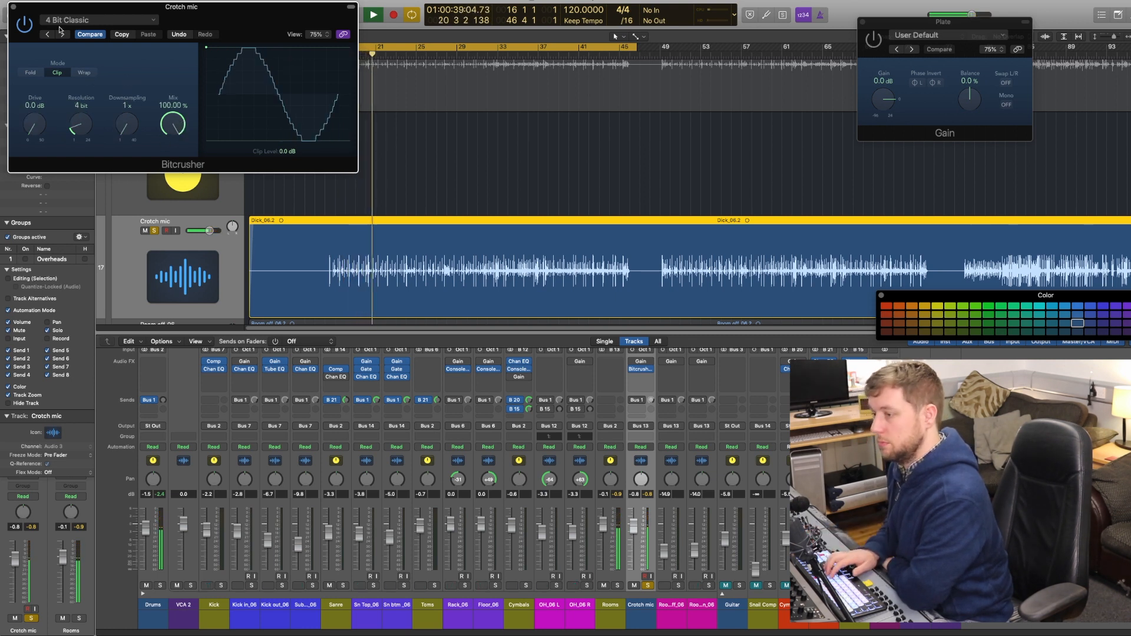
left_click_drag(26, 125, 20, 90)
left_click_drag(122, 125, 122, 96)
left_click_drag(175, 123, 212, 106)
Clear the Crotch mic solo, lower its fader to -1.7 dB and raise the Bitcrusher drive to 50.0 dB.
left_click(648, 585)
left_click_drag(634, 528, 634, 530)
left_click_drag(34, 124, 36, 29)
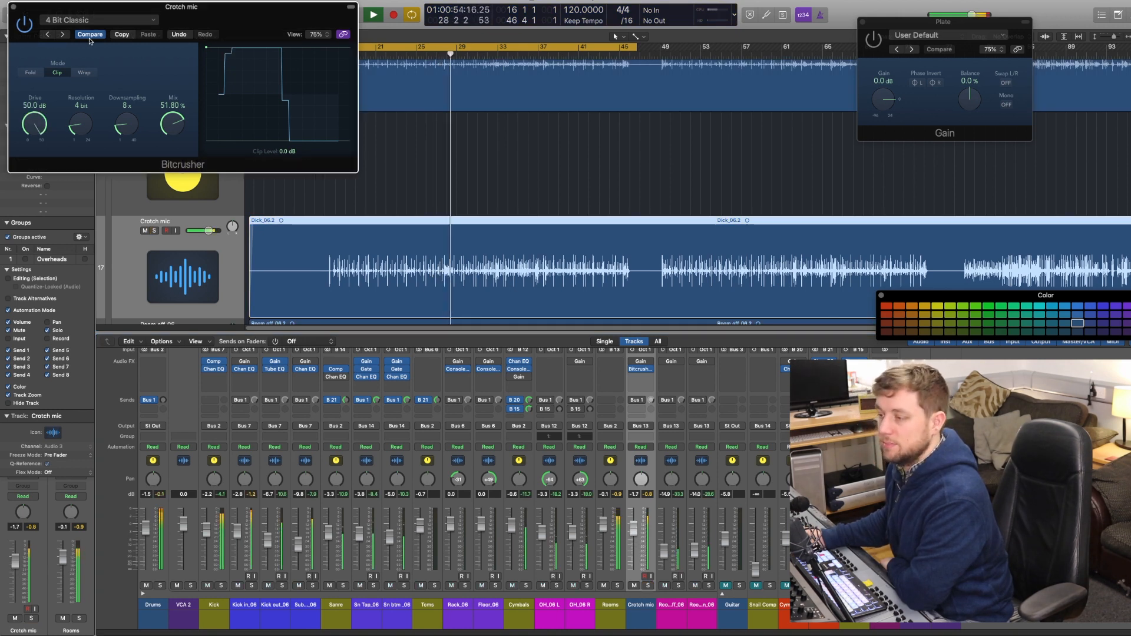
Set the Bitcrusher to 5 bit resolution, 3x downsampling, 10.20% mix and Fold mode.
left_click_drag(78, 123, 175, 124)
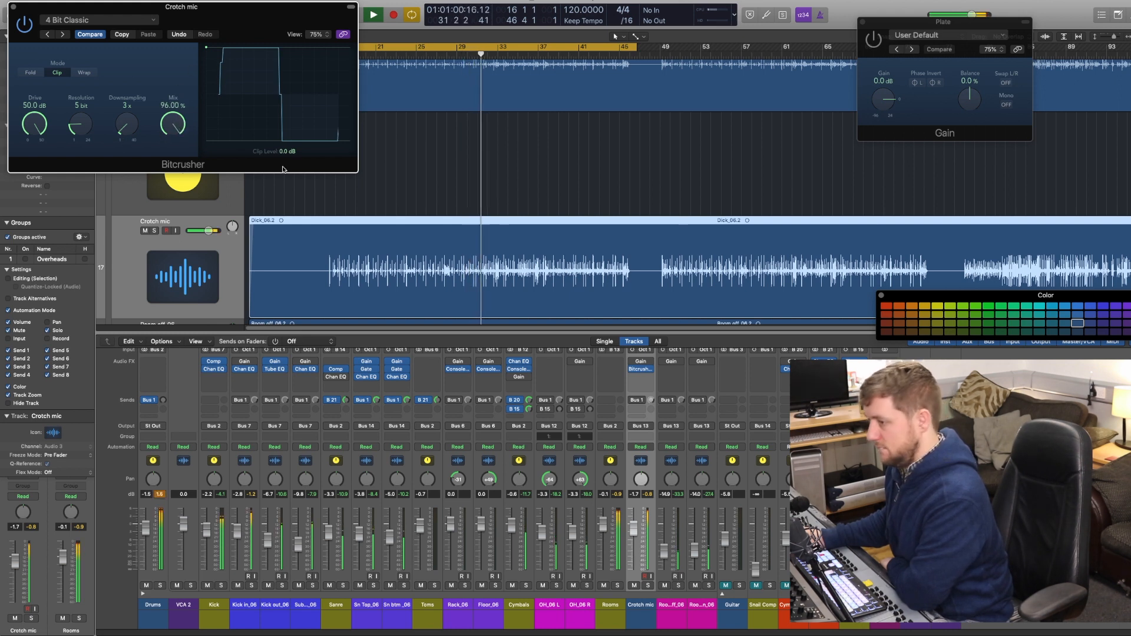
left_click_drag(175, 132, 174, 177)
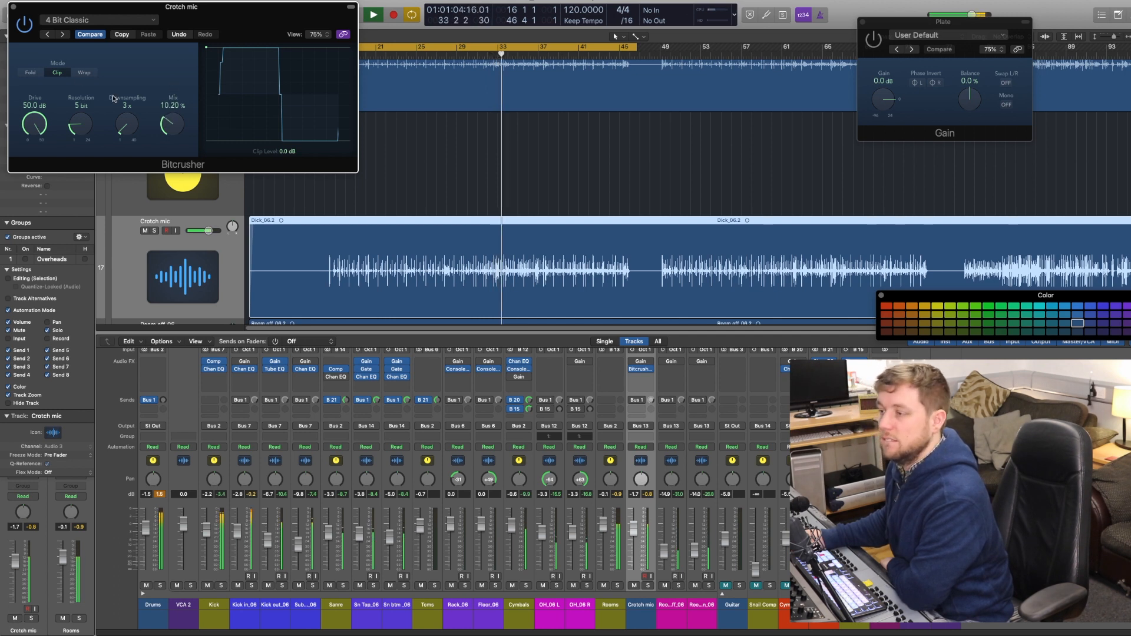
left_click(37, 75)
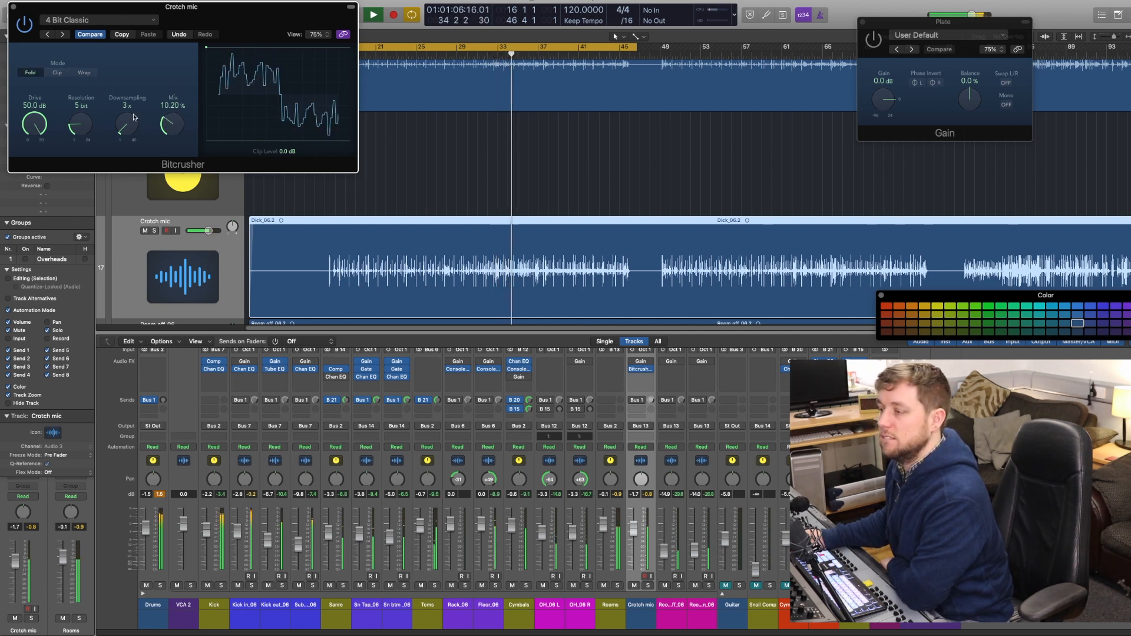
Insert a Distortion plug-in below the Bitcrusher on the Crotch mic and choose the Warm Distortion preset.
left_click(640, 377)
mouse_move(664, 467)
mouse_move(737, 471)
left_click(786, 471)
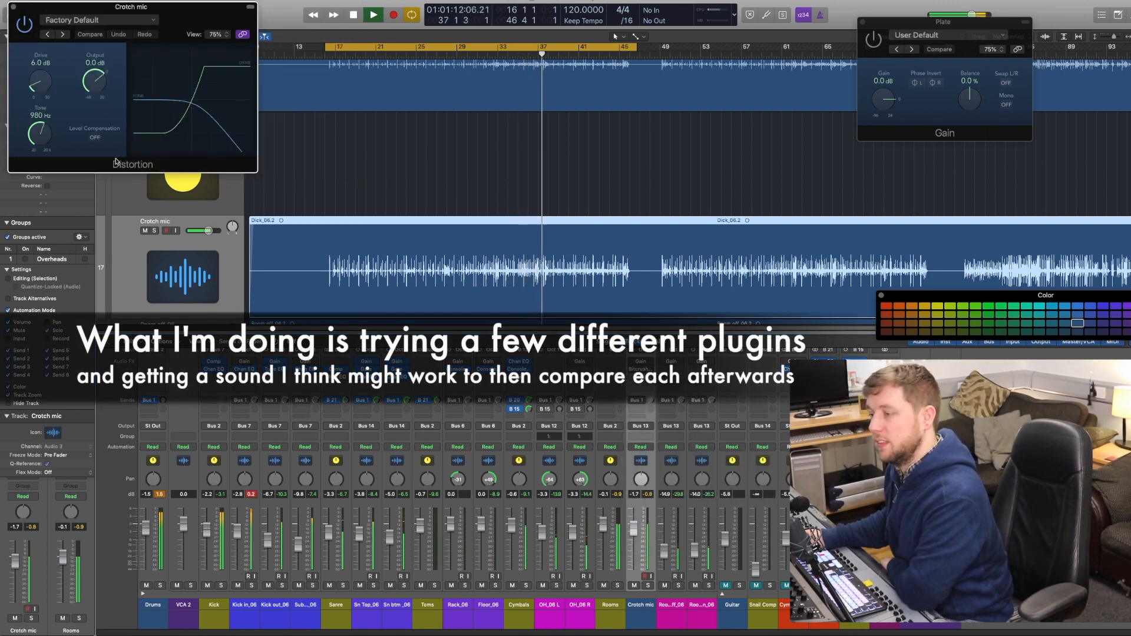
key("bracketright")
key("bracketright")
key("bracketright")
key("bracketright")
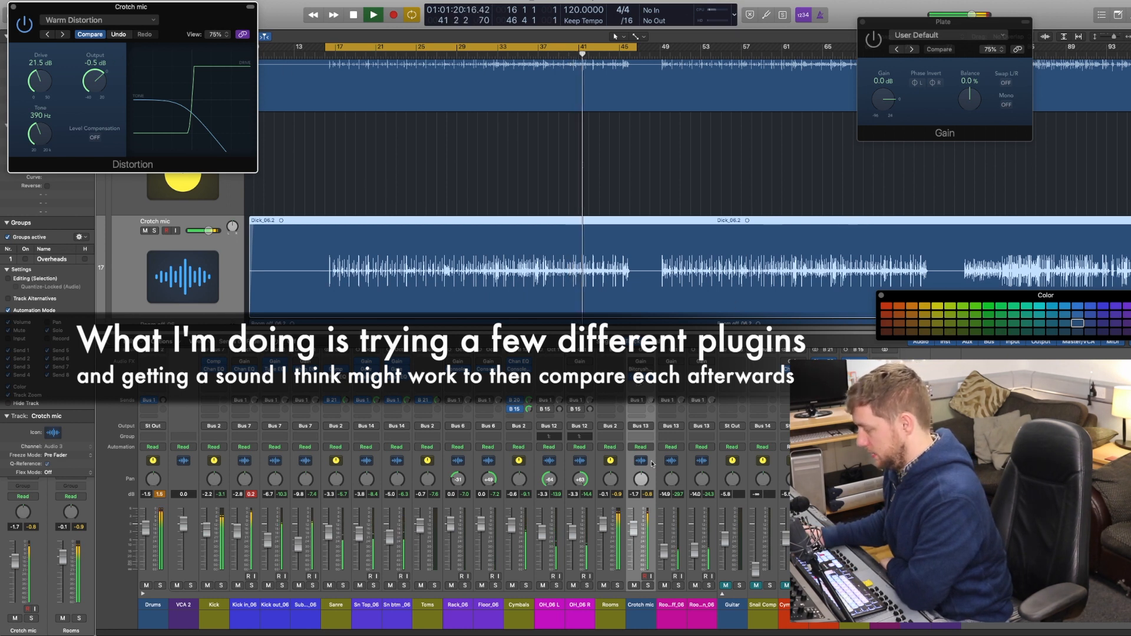
Solo the Crotch mic, bypass its Distortion and place it above the Bitcrusher in the insert chain, with playback stopped.
left_click(648, 585)
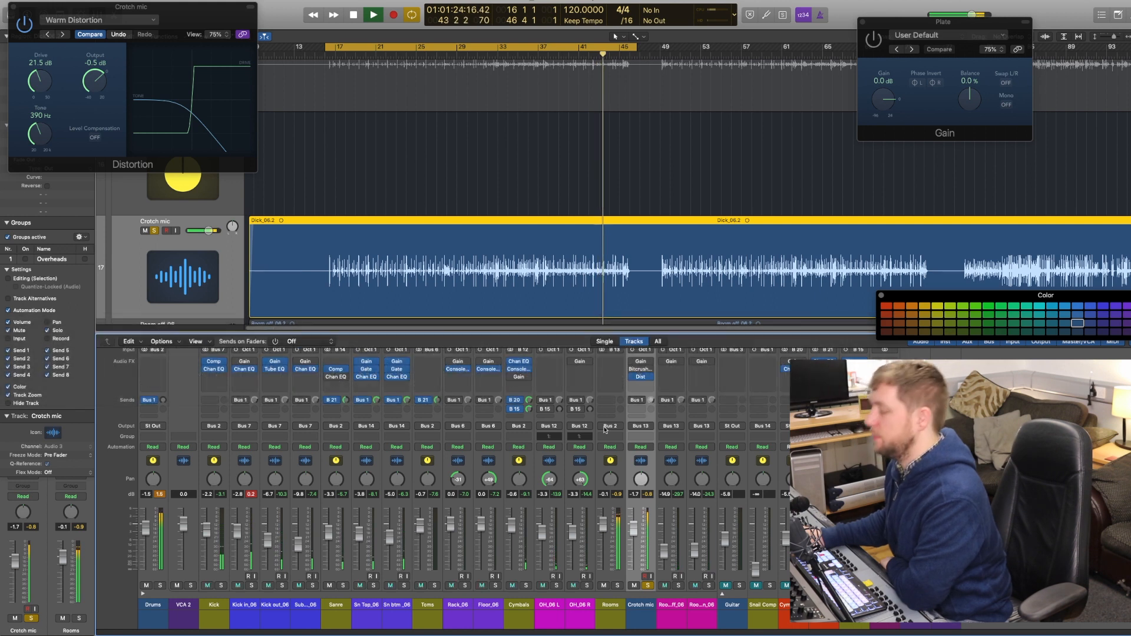
left_click(640, 379)
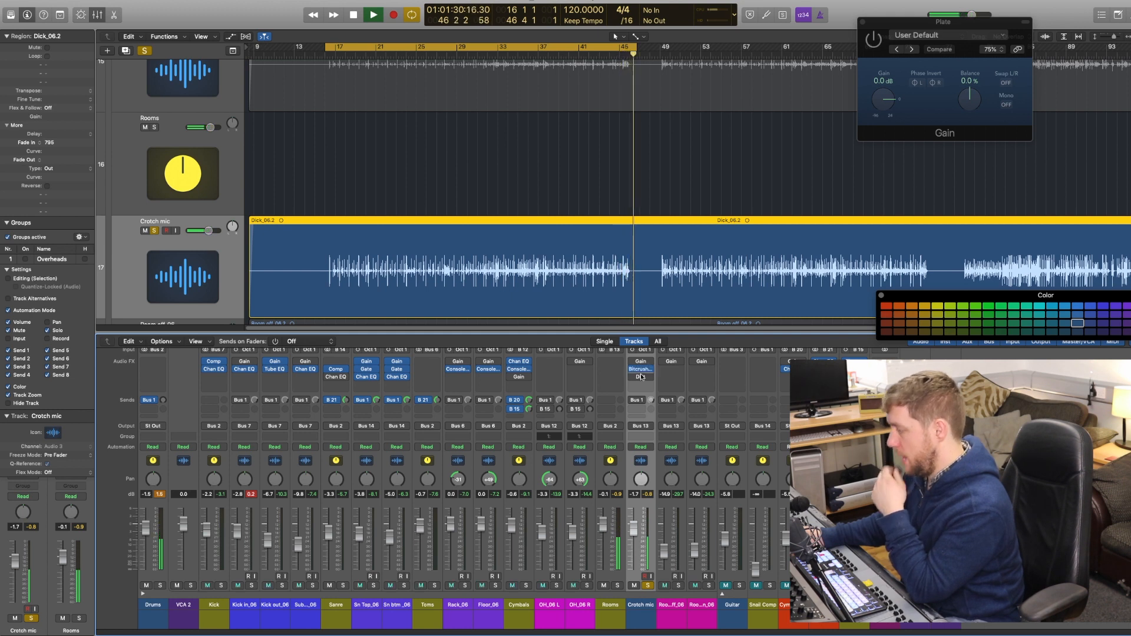
key("space")
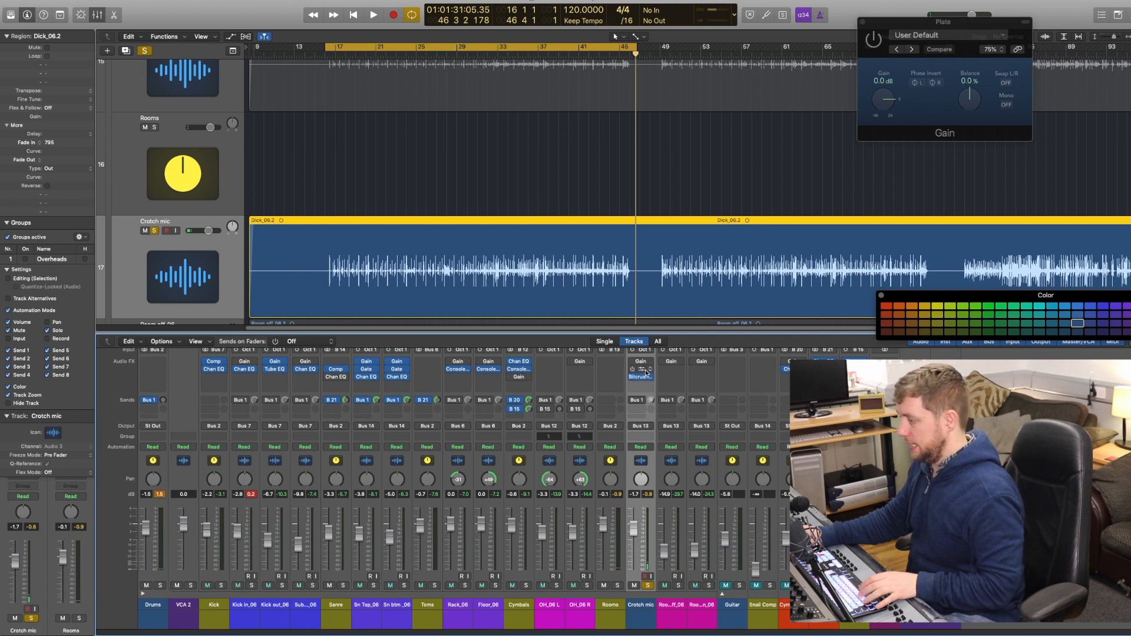
left_click(641, 374)
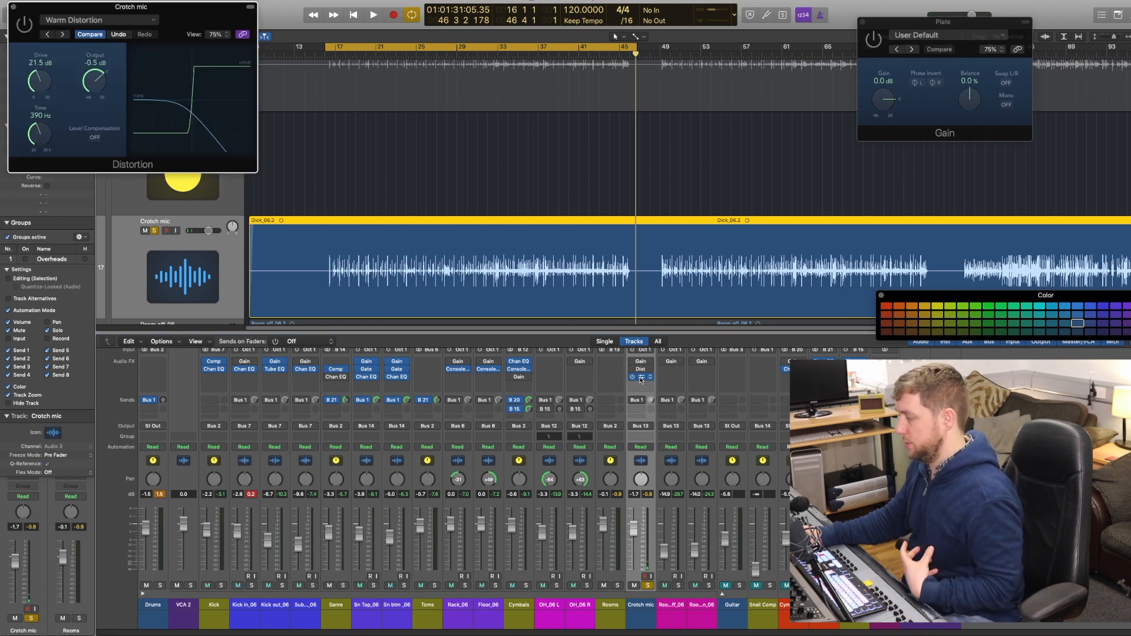
left_click(641, 378)
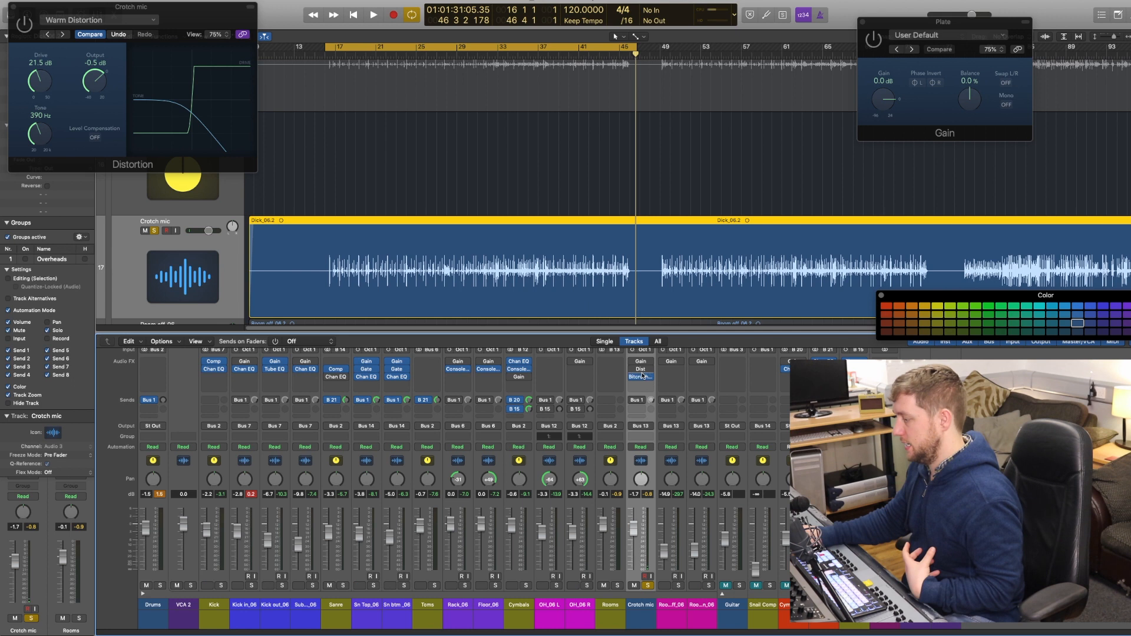
Insert a Channel EQ below the Bitcrusher on the Crotch mic and enable a high cut at 2300 Hz with a Q of 0.64.
left_click(644, 376)
mouse_move(648, 477)
left_click(731, 478)
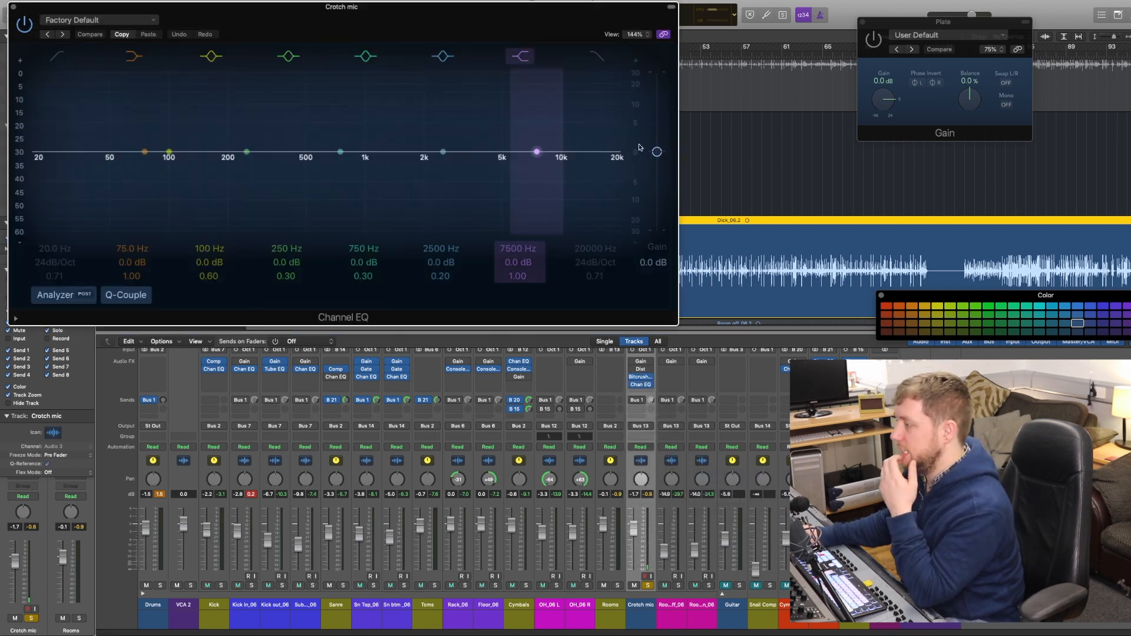
left_click(596, 56)
left_click_drag(618, 167, 436, 177)
Play back the Crotch mic and toggle the Channel EQ to compare the sound with and without it.
key("space")
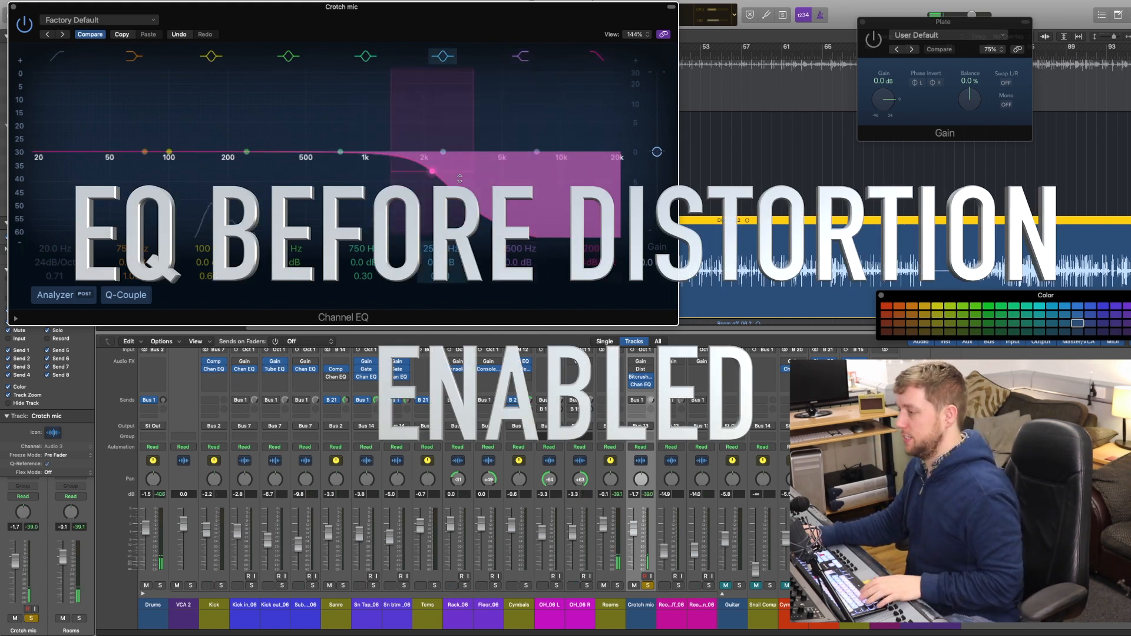
left_click(653, 384)
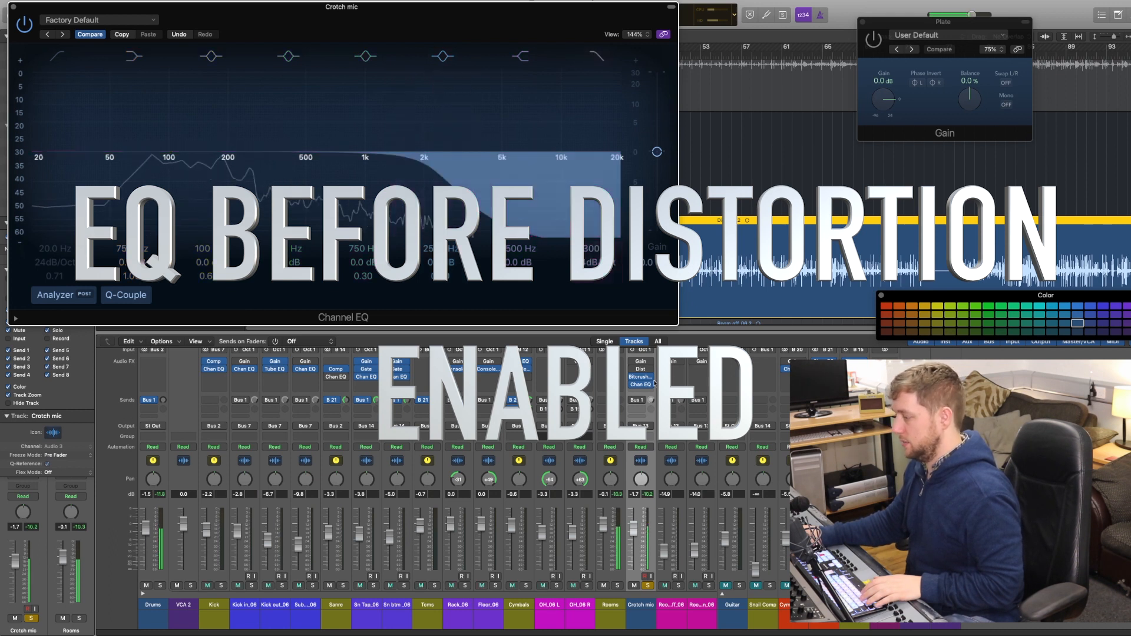
left_click(24, 26)
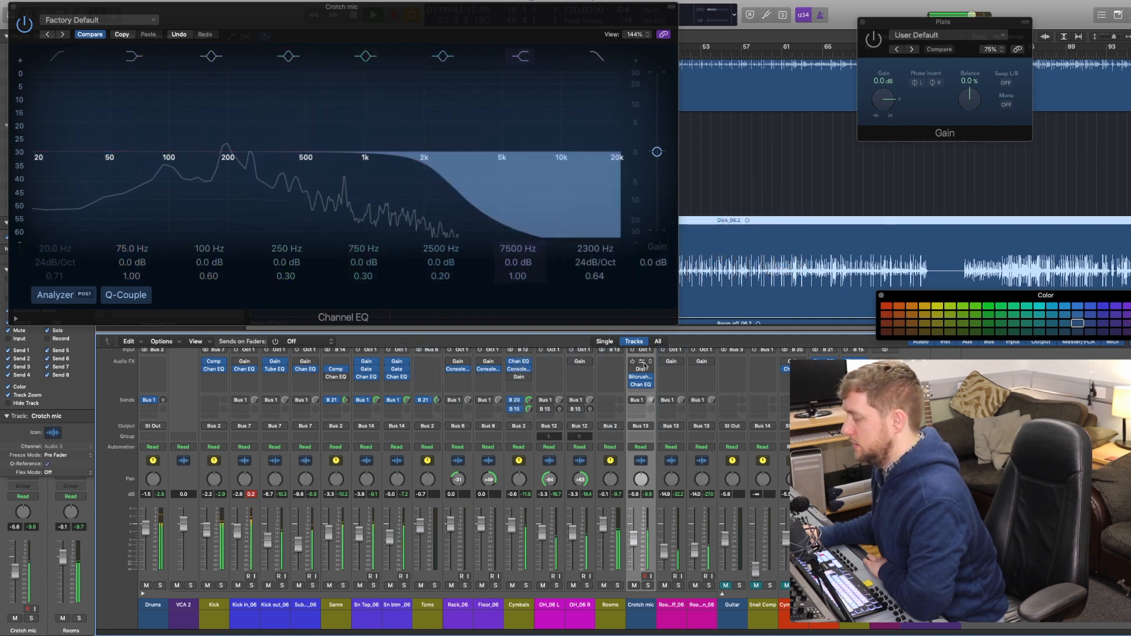
Switch the Crotch mic from the Bitcrusher to the Distortion plug-in and load the Heavy Distortion preset.
left_click(641, 369)
left_click(634, 370)
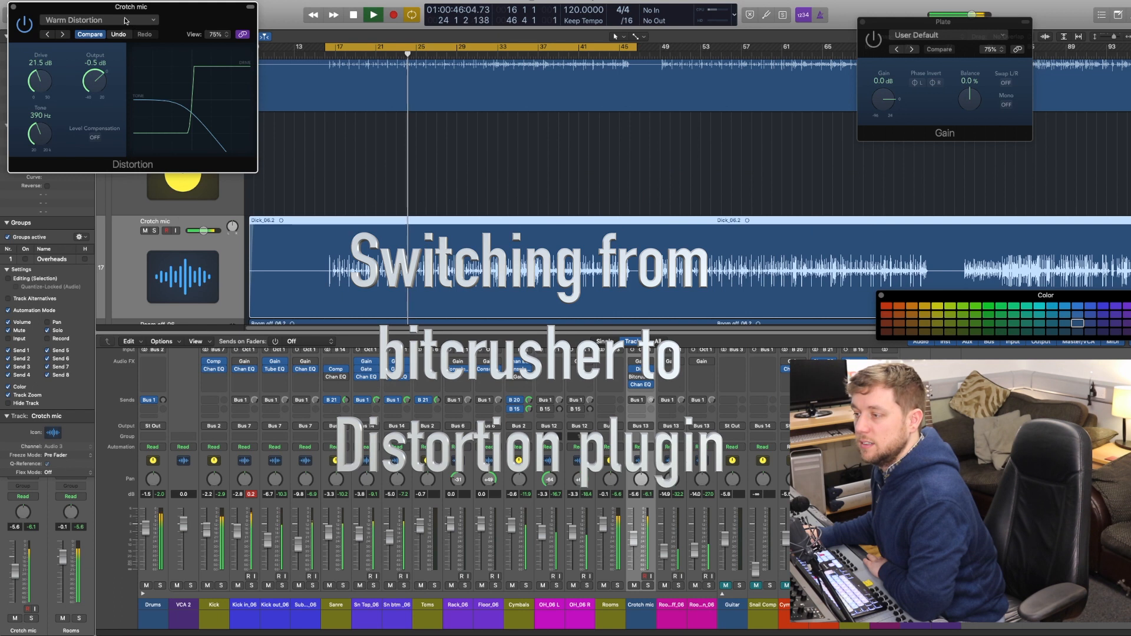
left_click(125, 21)
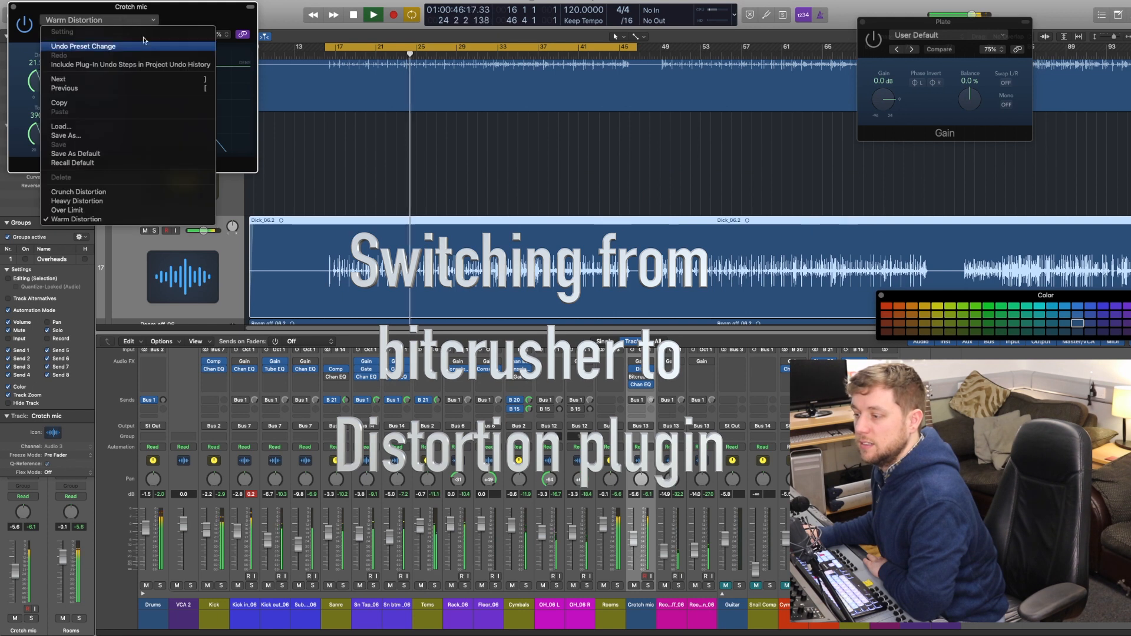
left_click(128, 201)
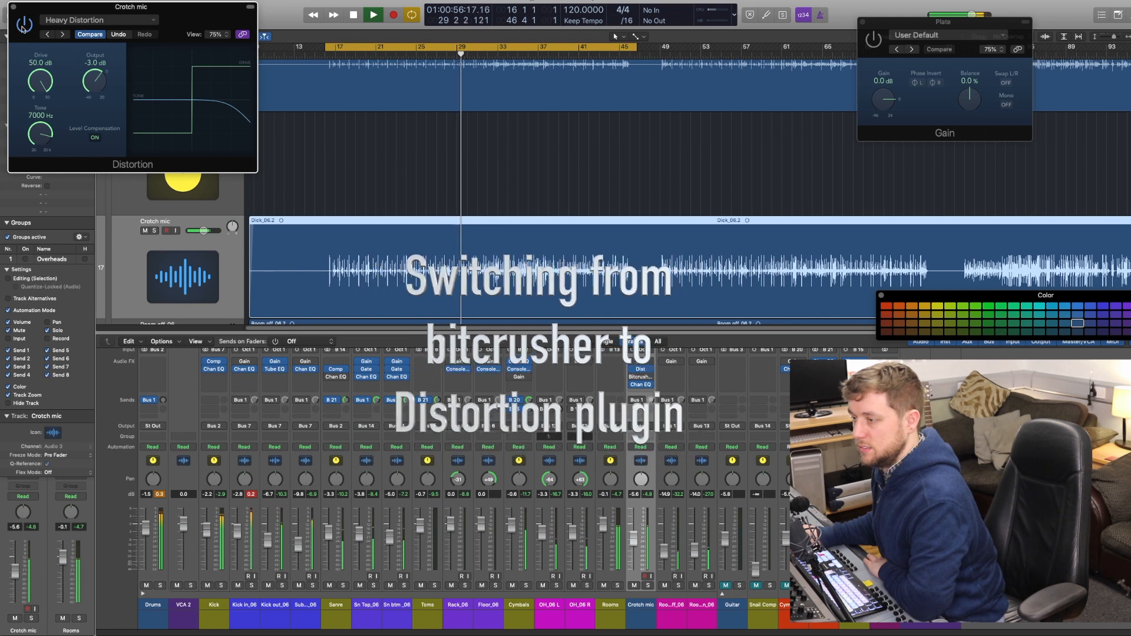
Bypass the Distortion on the Crotch mic and insert a Distortion II plug-in at the end of its chain.
left_click(633, 370)
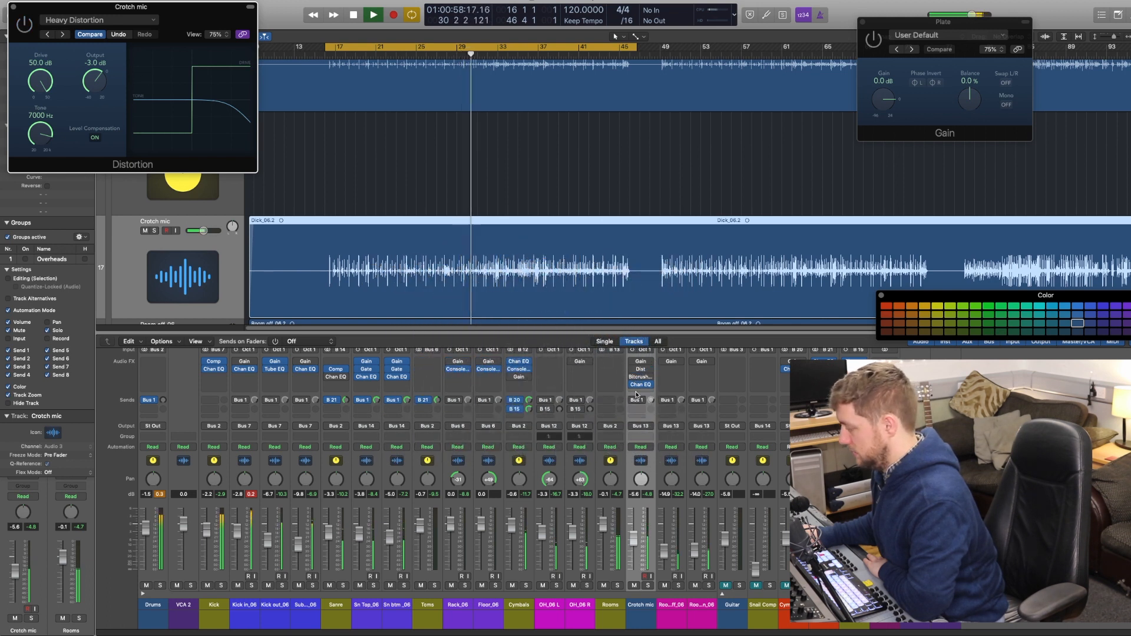
left_click(639, 393)
mouse_move(669, 468)
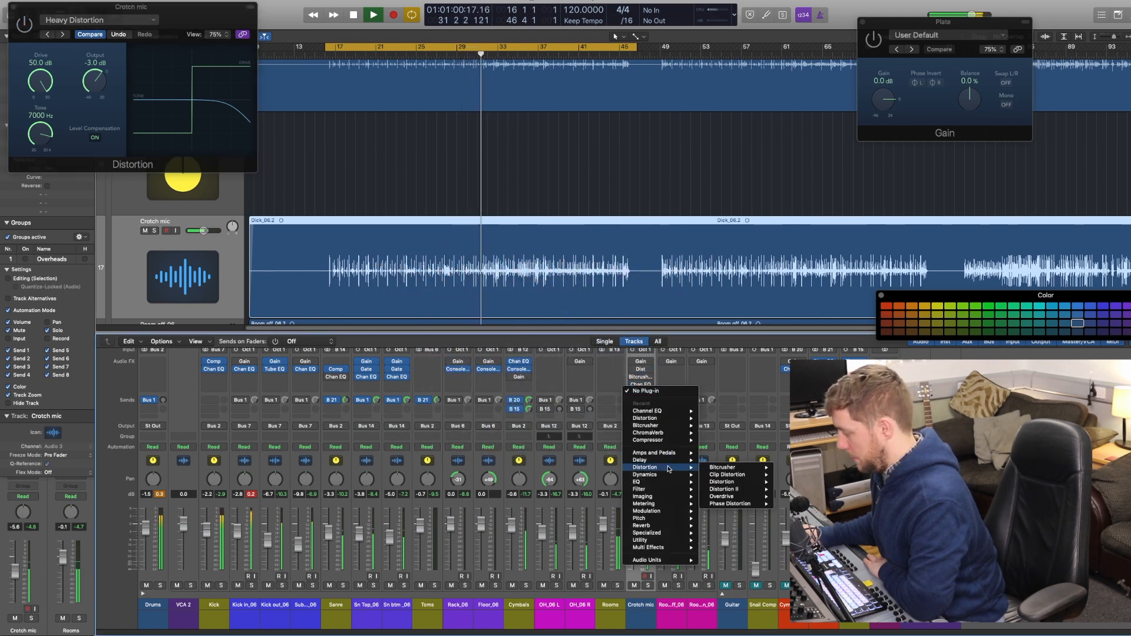
left_click(787, 489)
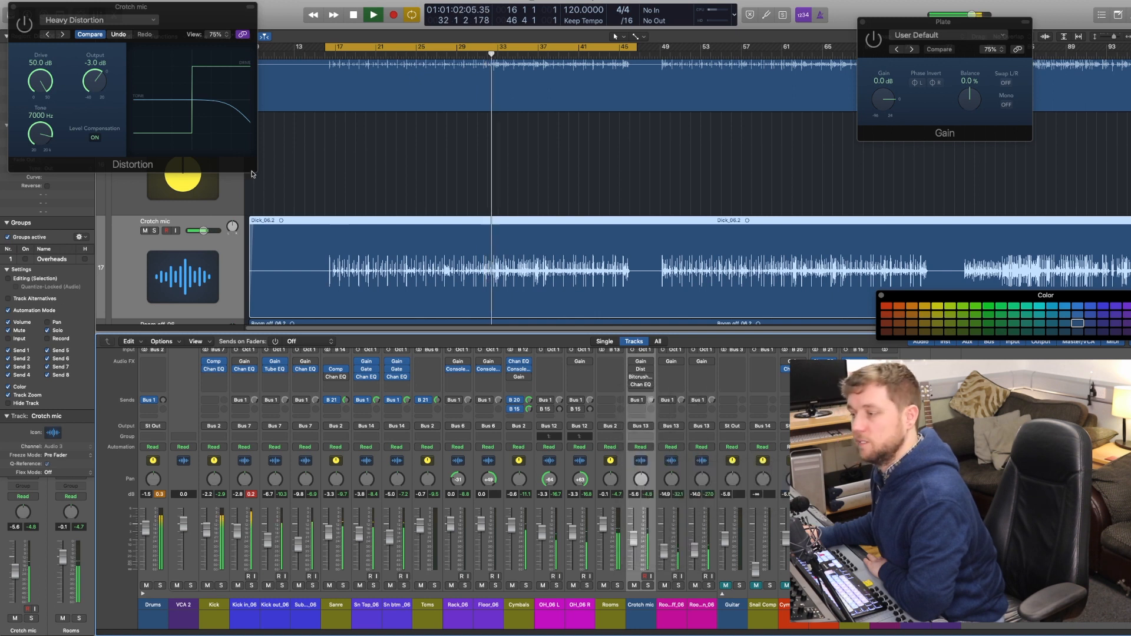
left_click_drag(174, 2, 671, 269)
Raise the Distortion II pre gain and drive to maximum, lower the tone to minimum, and choose the Class AB, soft type.
left_click_drag(556, 362, 571, 318)
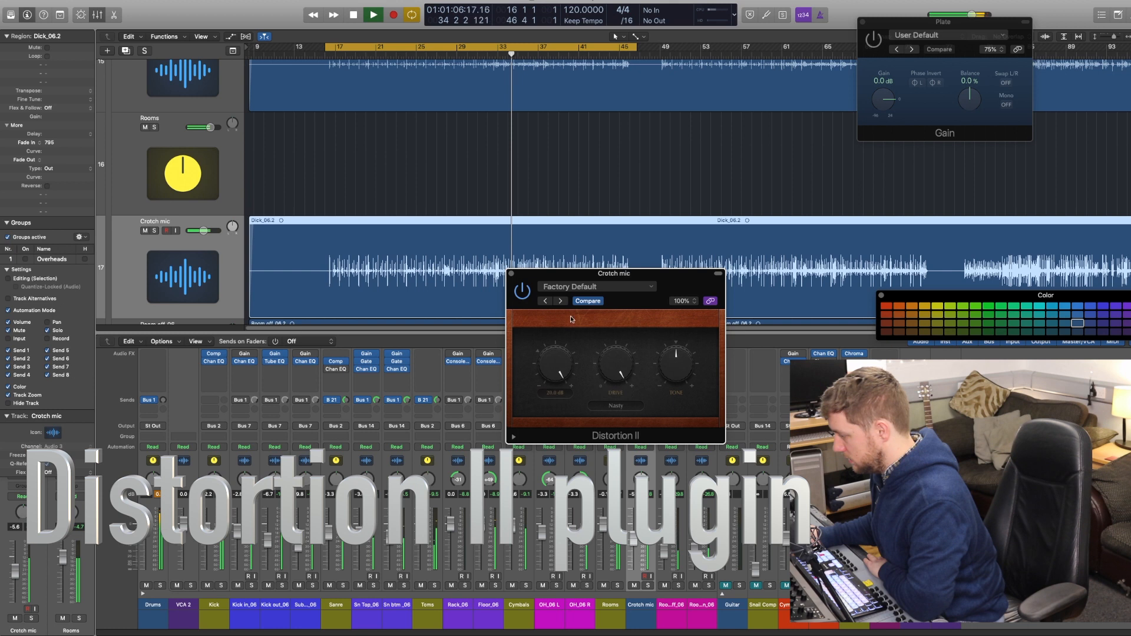
left_click_drag(668, 382, 634, 439)
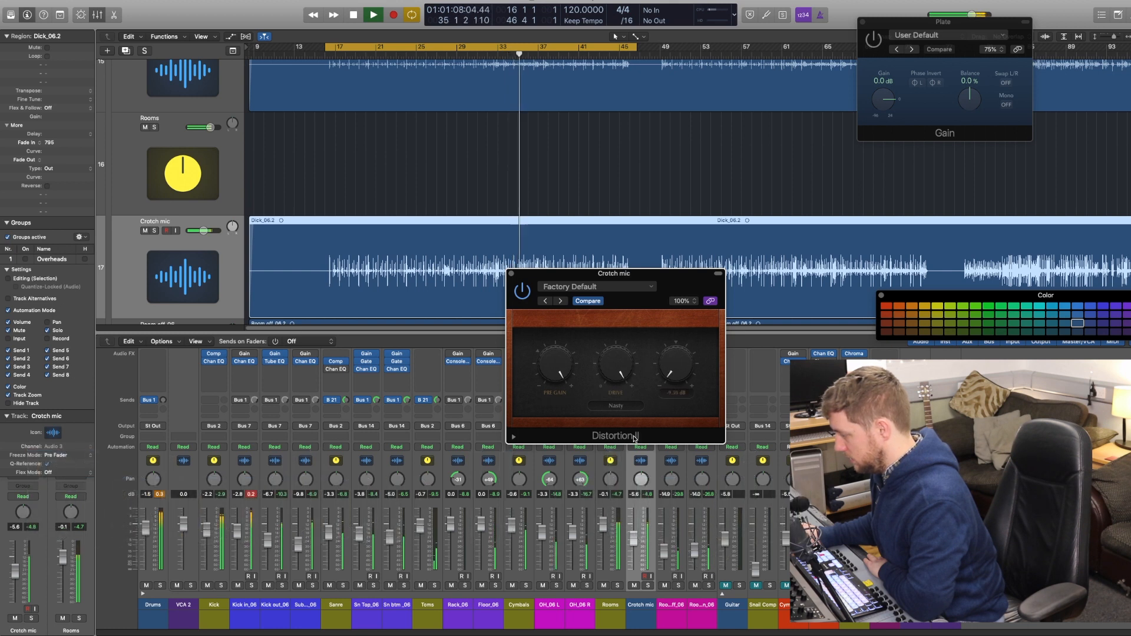
left_click(613, 408)
left_click(618, 418)
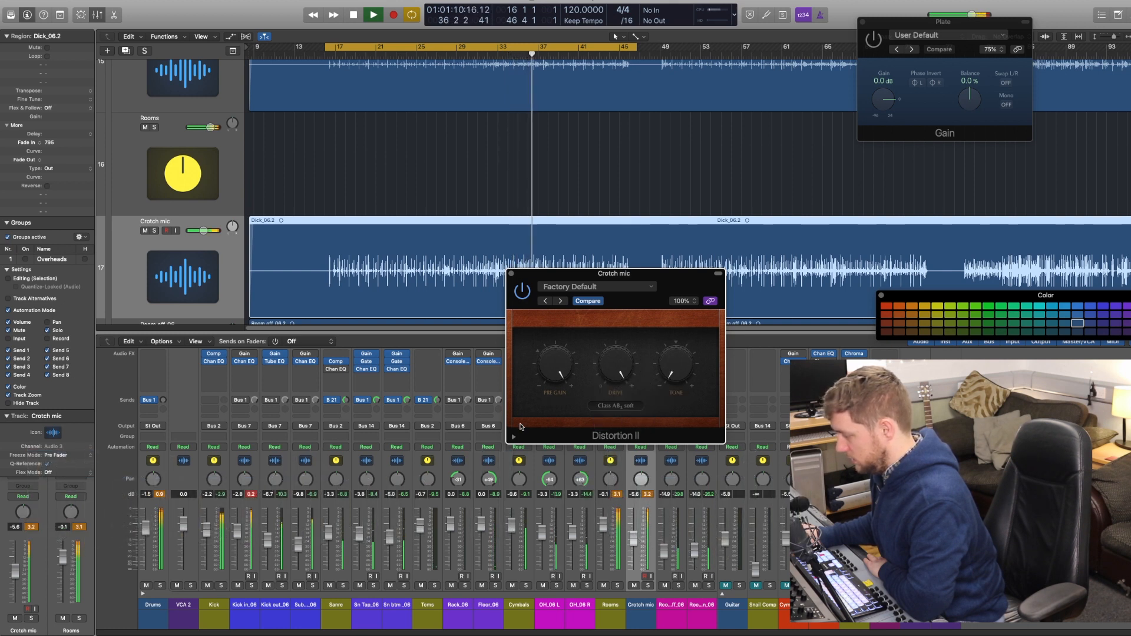
Show the extra Distortion II parameters and set the mix to 51%, output level to -4.0 dB and type to Class AB, hard.
left_click(514, 437)
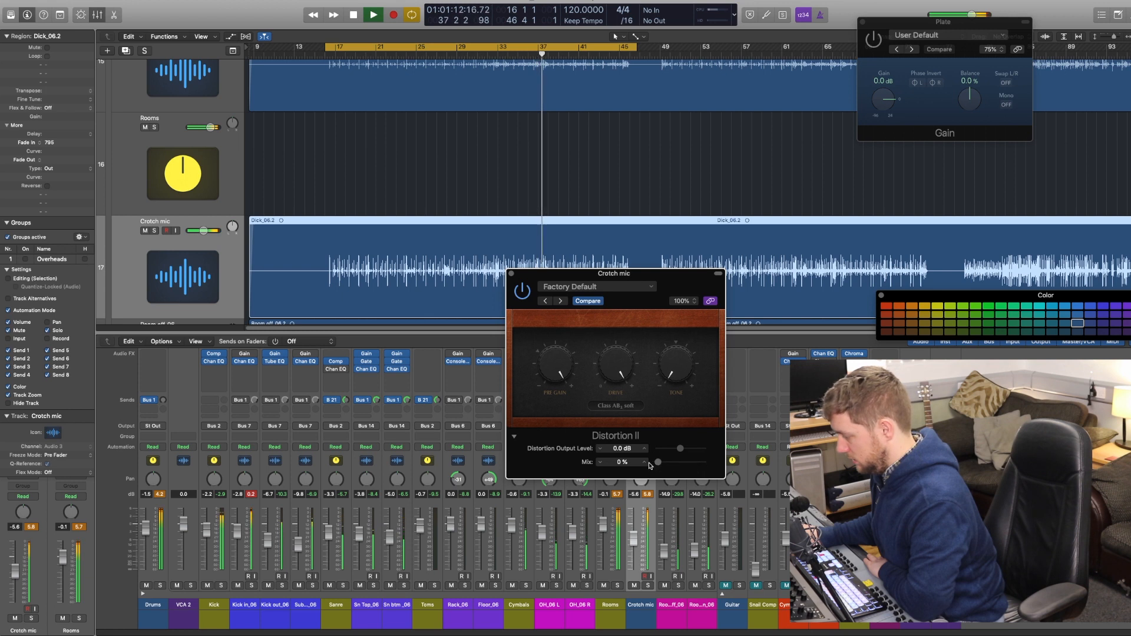
left_click_drag(686, 465, 679, 464)
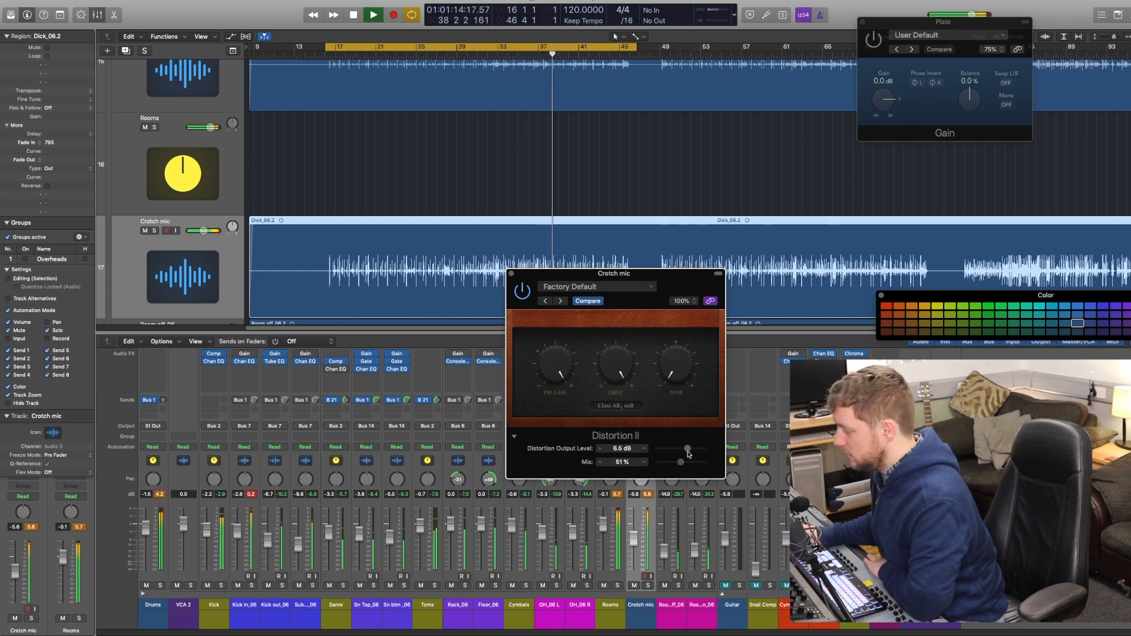
left_click_drag(700, 259, 700, 245)
left_click(617, 406)
left_click(591, 374)
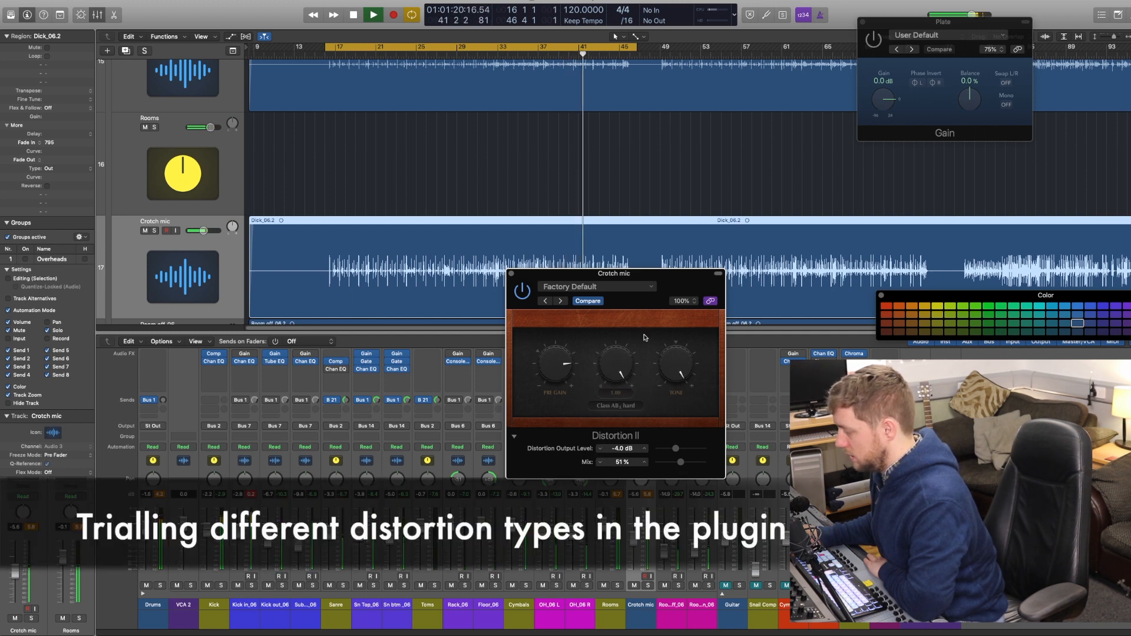
Trial the Bity type on the Crotch mic's Distortion II, set its mix to 100% and type to Nasty, and raise the channel fader.
left_click(616, 406)
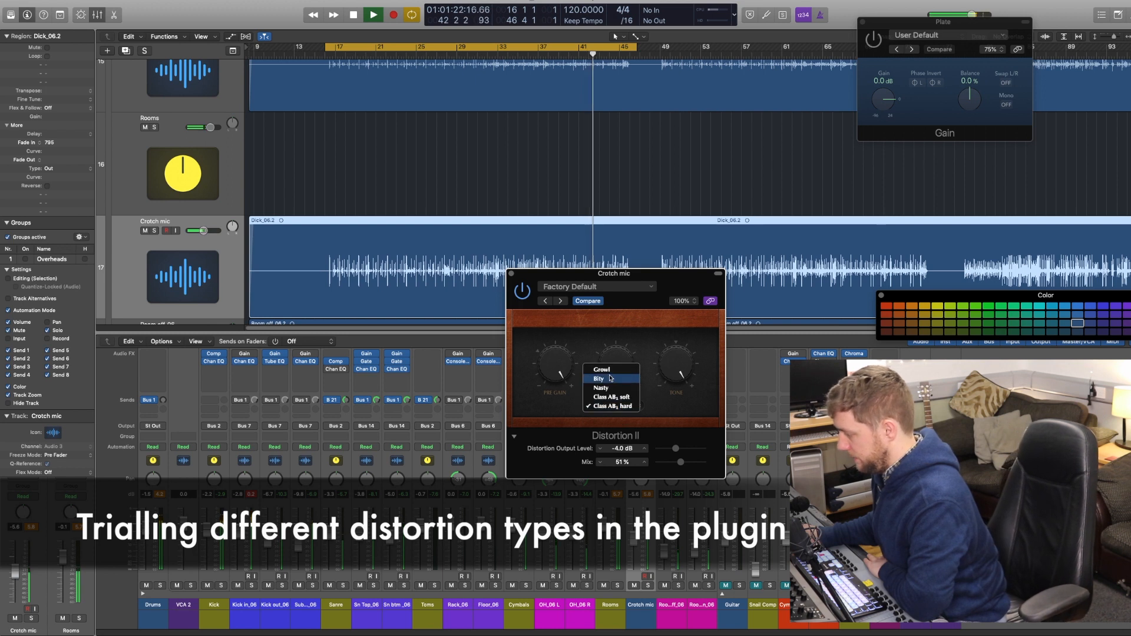
left_click(636, 373)
left_click(623, 406)
left_click(618, 417)
left_click(631, 403)
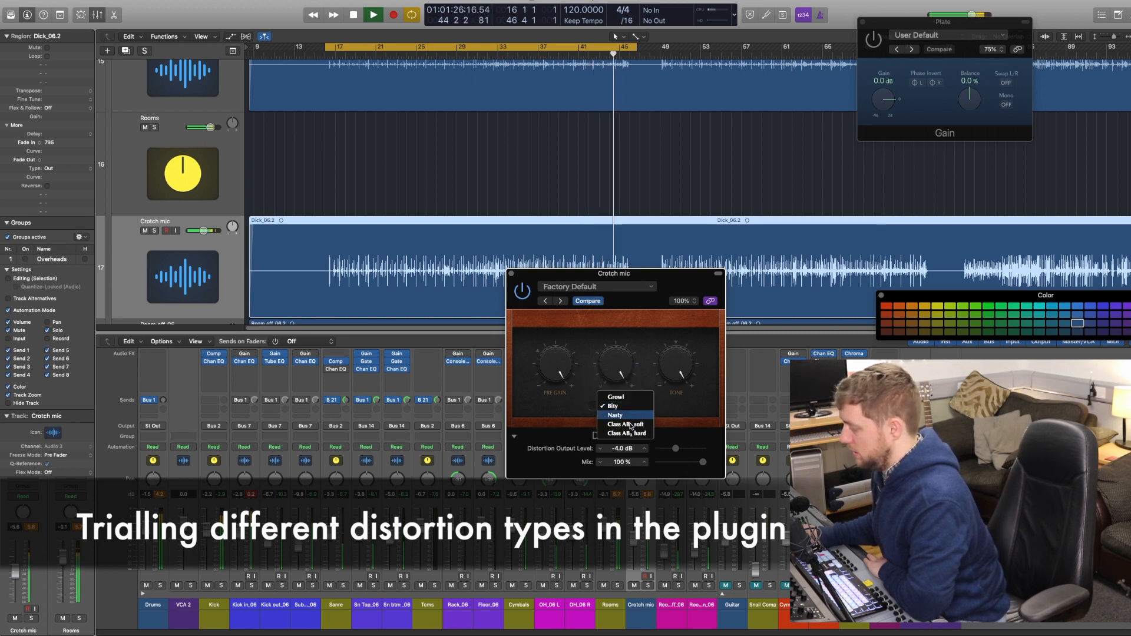
left_click(625, 416)
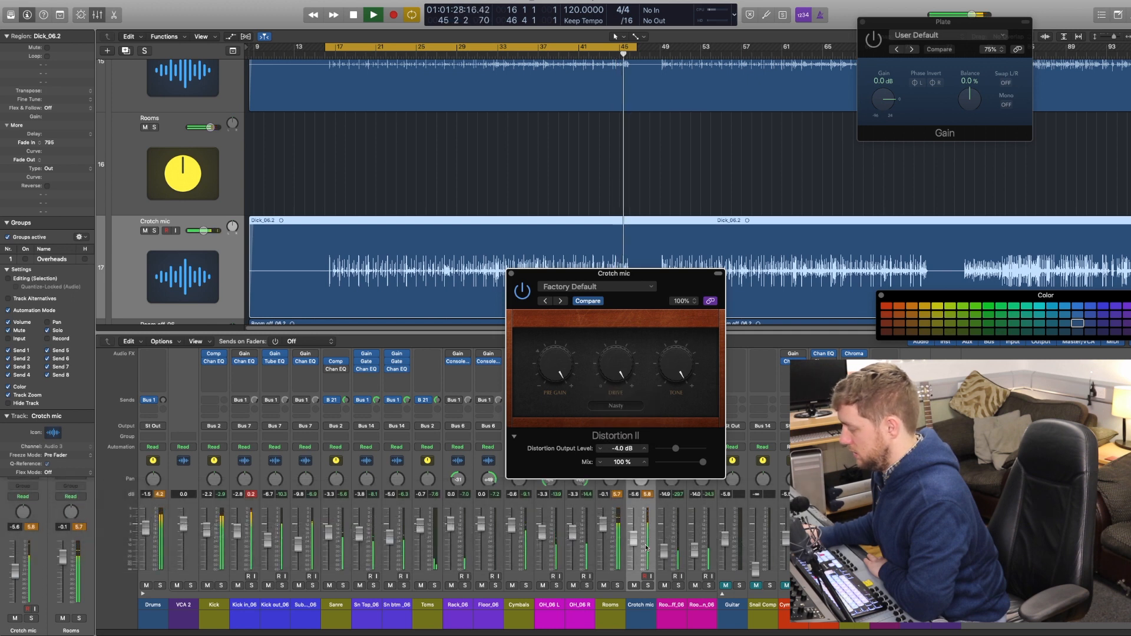
left_click_drag(636, 538, 637, 520)
Solo the Crotch mic and reshape its Channel EQ with a resonant low cut at 61 Hz, Q 2.50, and a lower, resonant high cut.
key("space")
left_click(648, 586)
key("space")
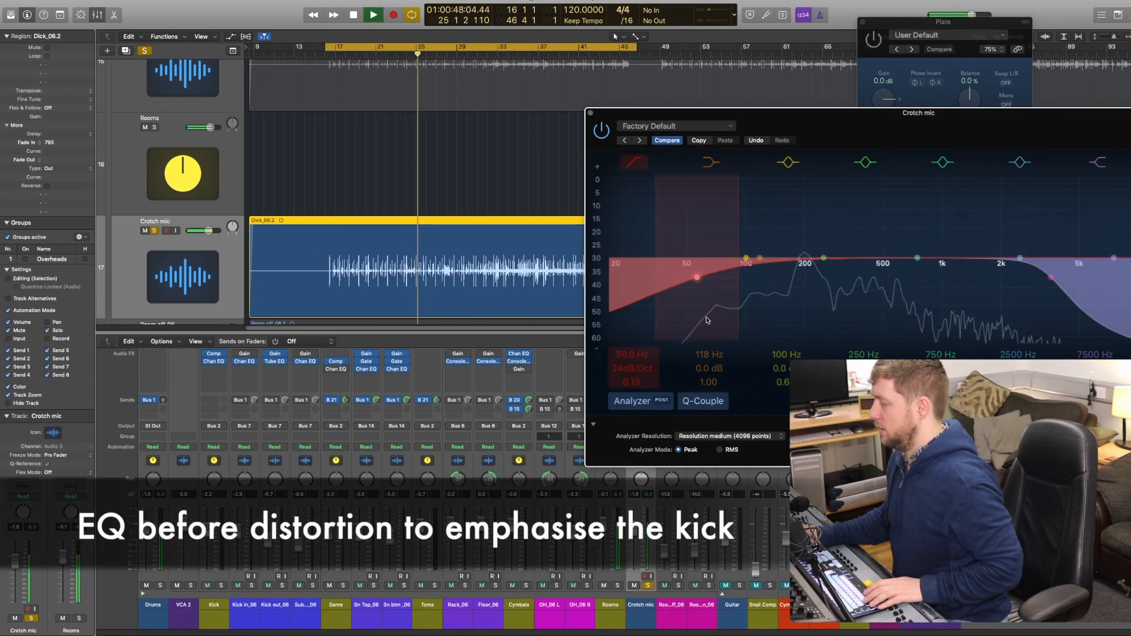
left_click_drag(697, 279, 712, 245)
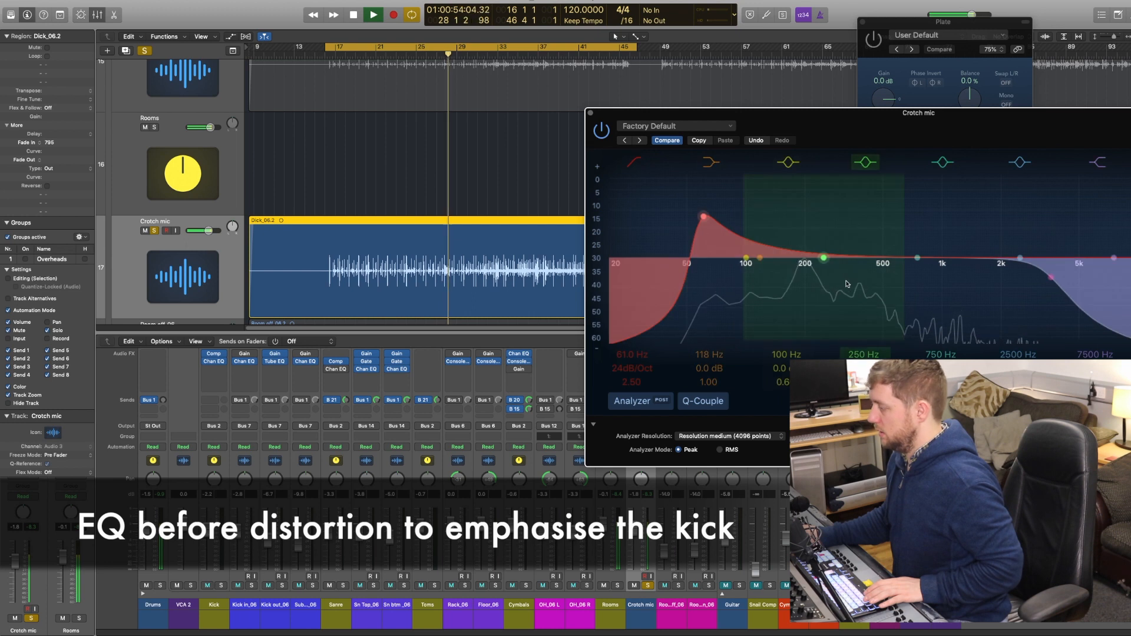
left_click_drag(1035, 282, 1018, 255)
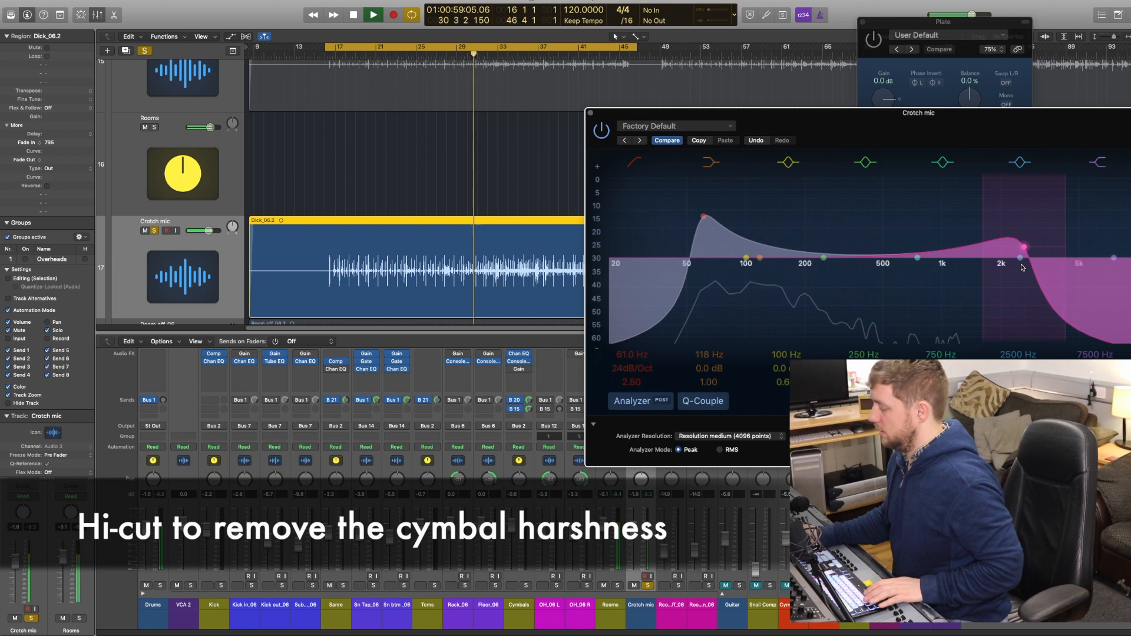
Unsolo the Crotch mic, close its Channel EQ and lower the channel fader to -7.8 dB.
left_click(648, 585)
left_click_drag(634, 529, 634, 564)
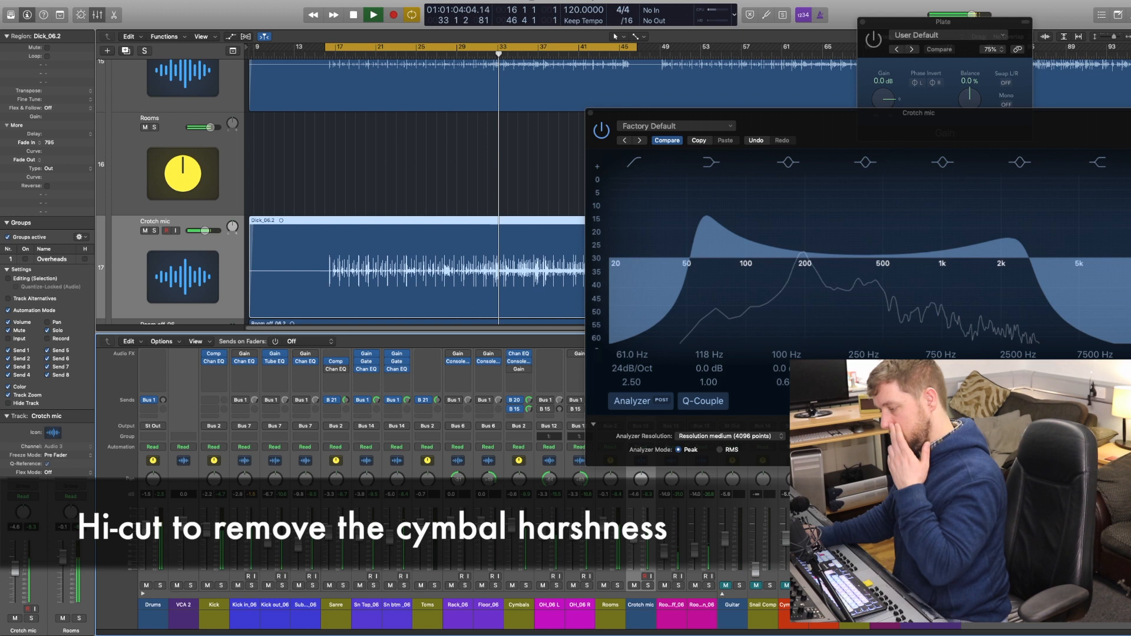
left_click(590, 113)
left_click_drag(634, 536, 633, 548)
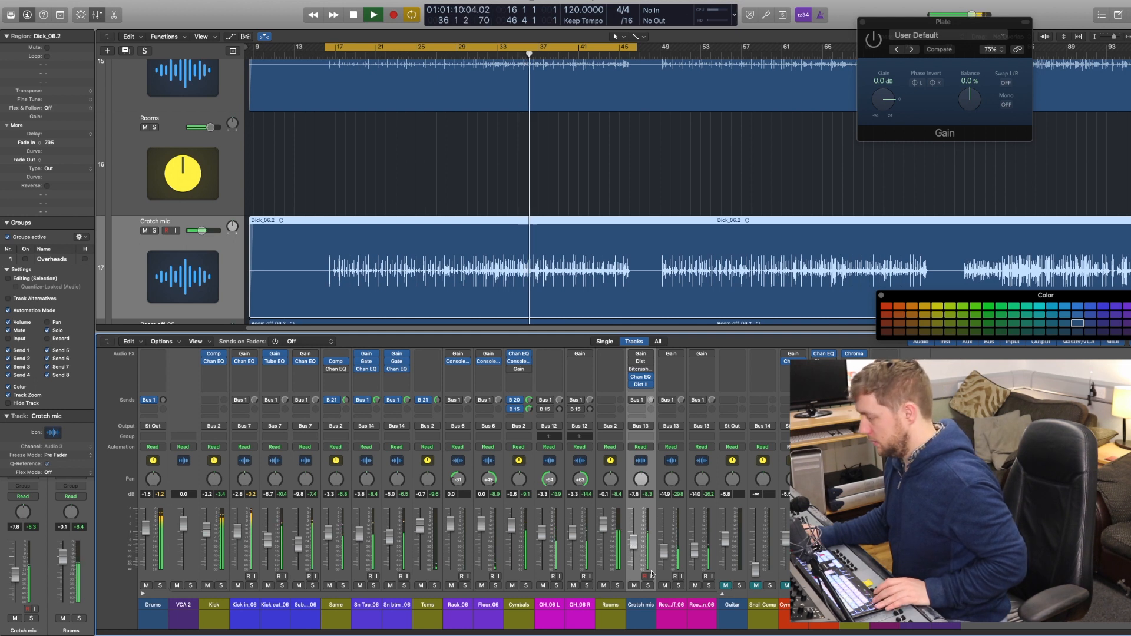
Move the Channel EQ to the start of the Crotch mic's effects chain, ahead of the Gain and the distortion plug-ins.
scroll(548, 367, "up", 1)
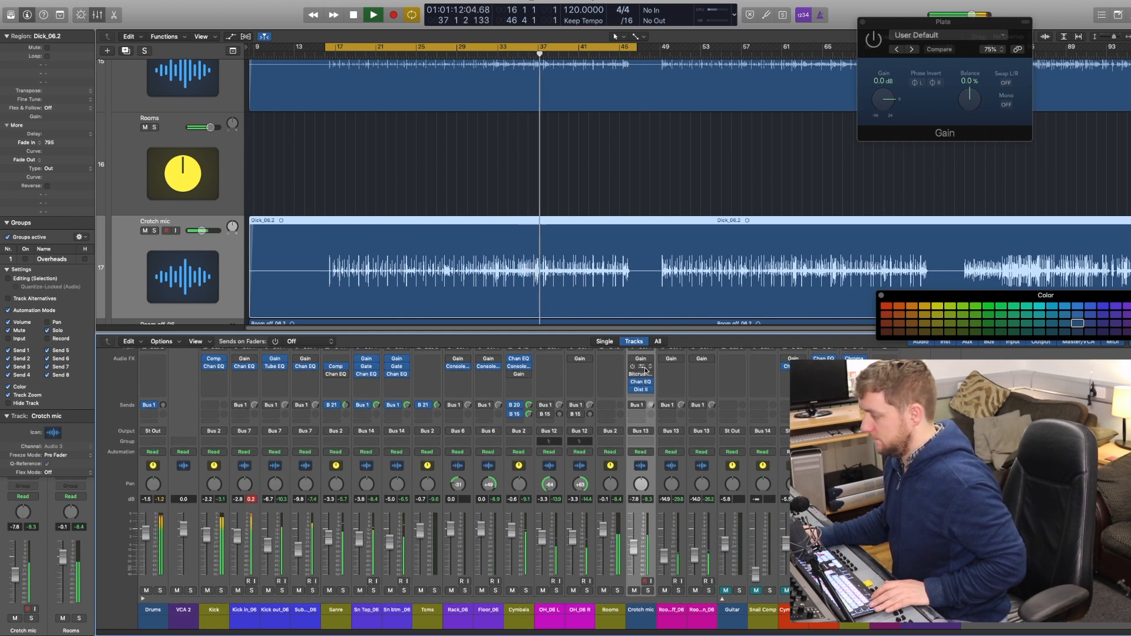
left_click(634, 383)
left_click(634, 383)
left_click_drag(638, 383, 640, 361)
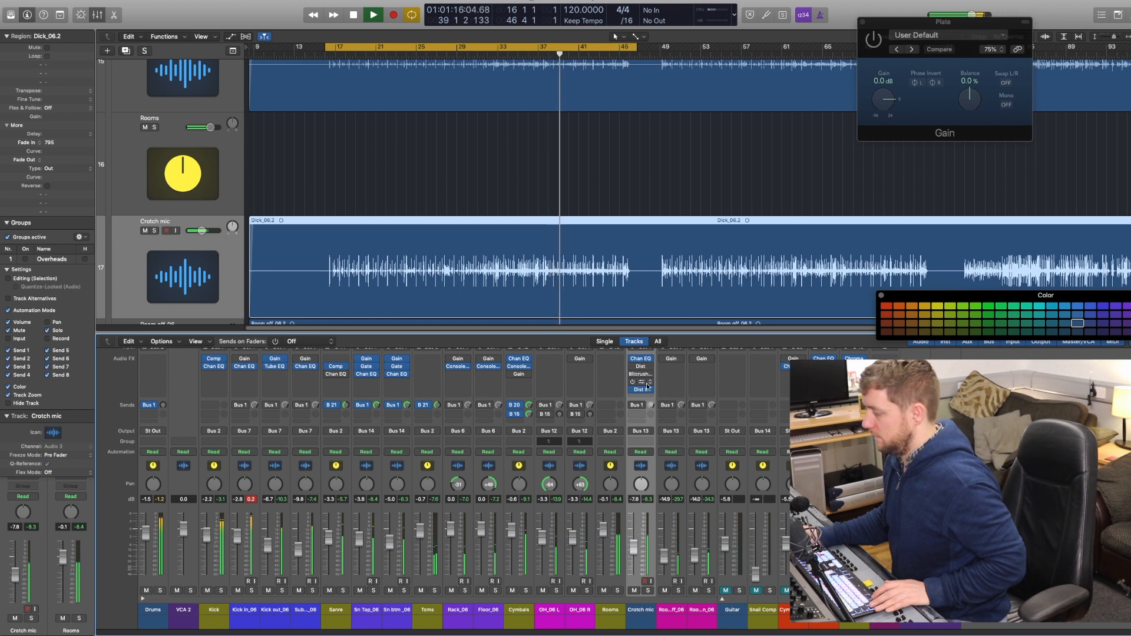
mouse_move(642, 383)
left_mouse_down()
mouse_move(640, 356)
mouse_move(642, 384)
left_mouse_up()
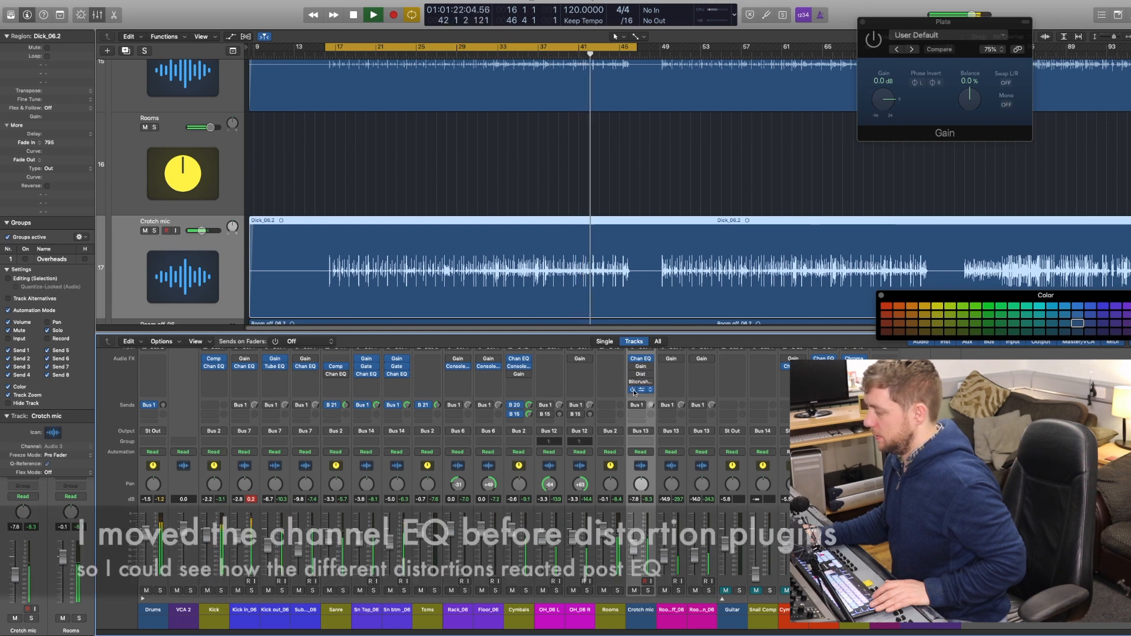
Bypass the Crotch mic's Distortion II and enable the Bitcrusher instead, with its mix set to 100%.
left_click(632, 389)
left_click(633, 383)
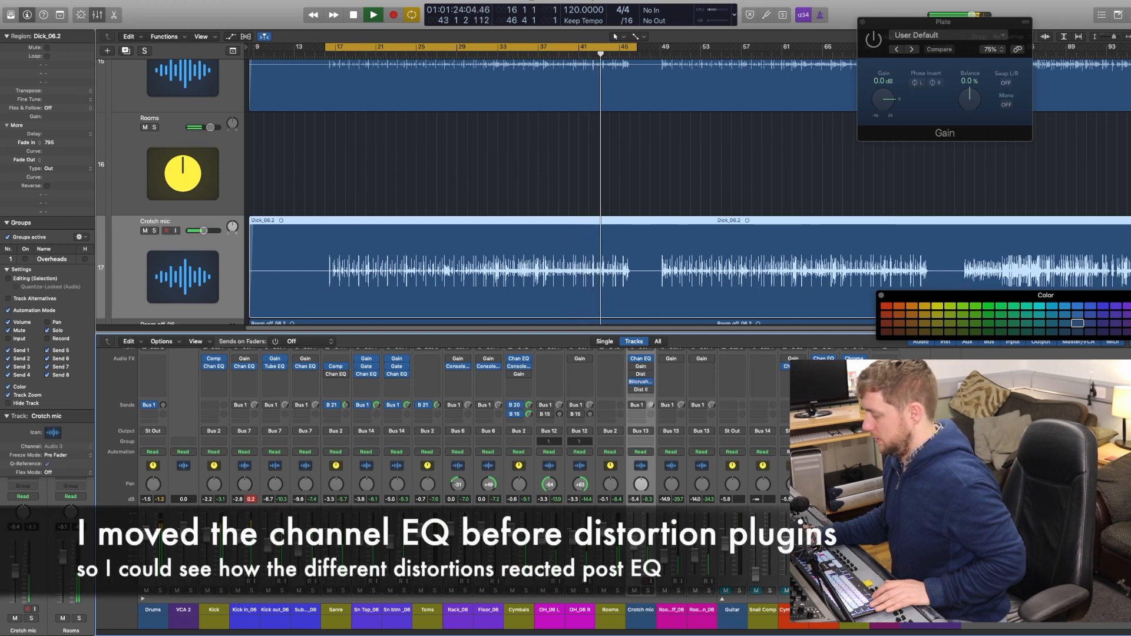
left_click(642, 384)
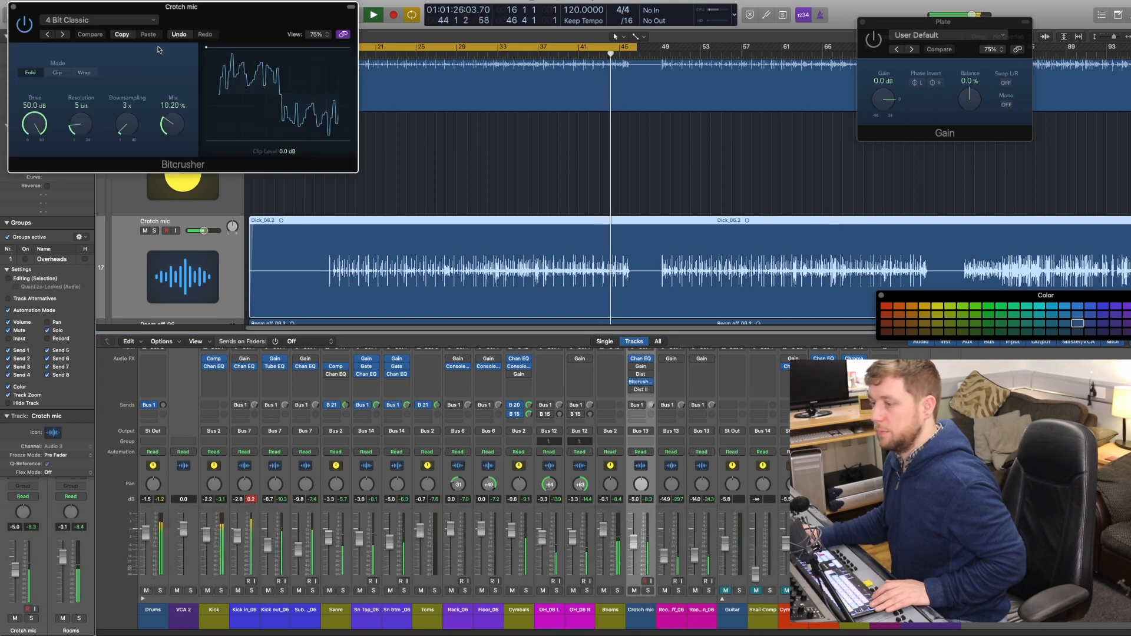
left_click_drag(175, 119, 182, 97)
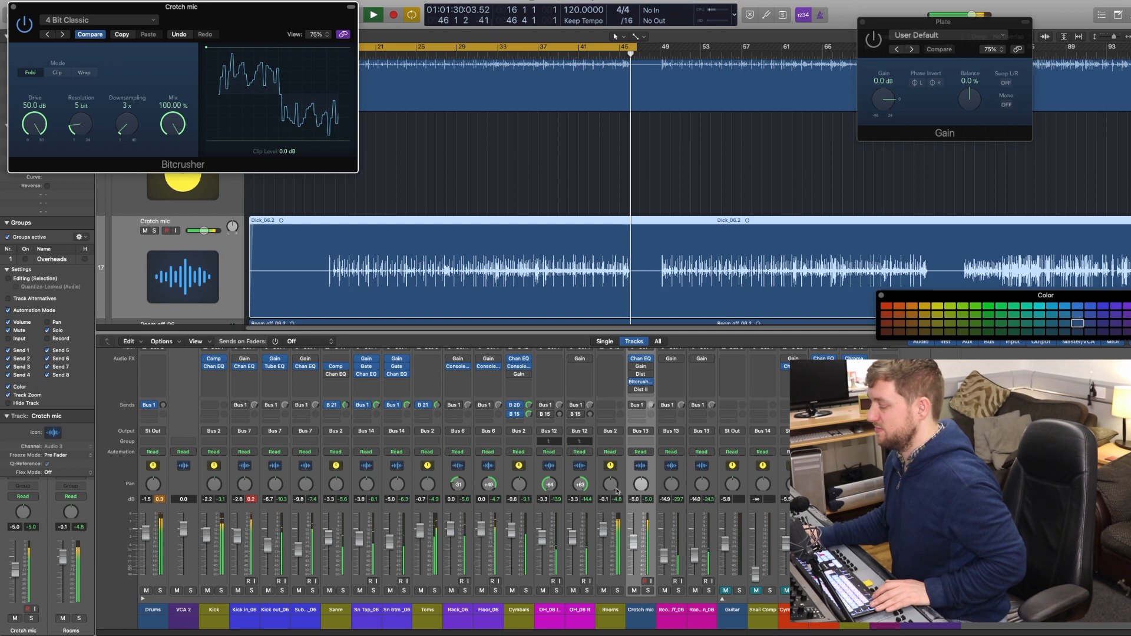
Return the Crotch mic to the Distortion II, set output level to 0.5 dB and mix to 80%, and keep the Nasty type.
left_click(641, 389)
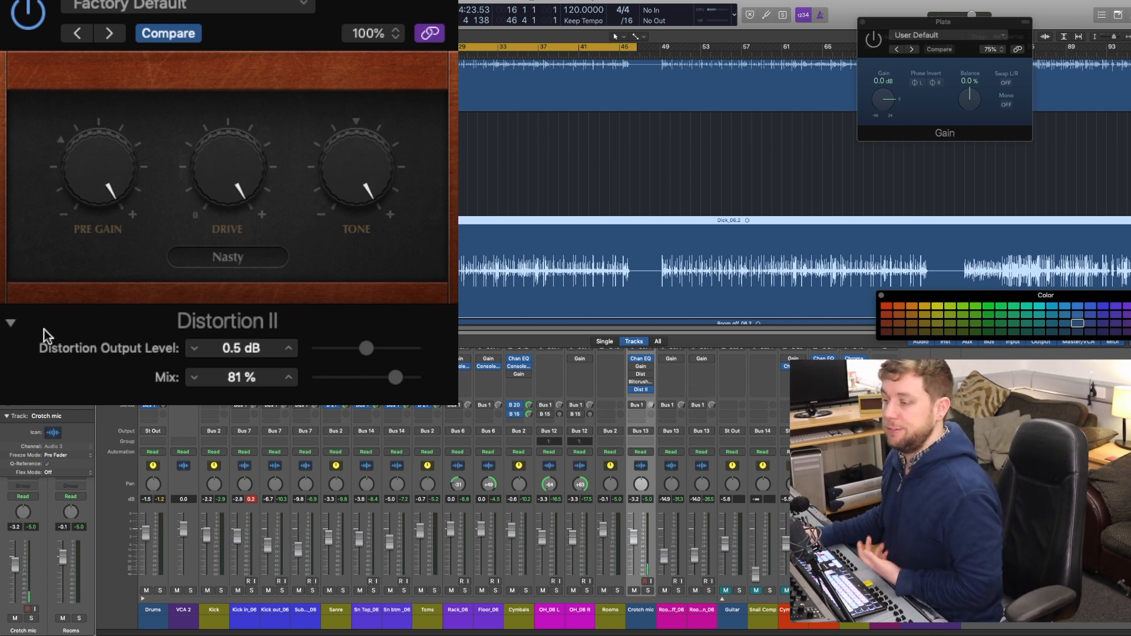
mouse_move(398, 376)
left_mouse_down()
mouse_move(416, 377)
mouse_move(394, 377)
left_mouse_up()
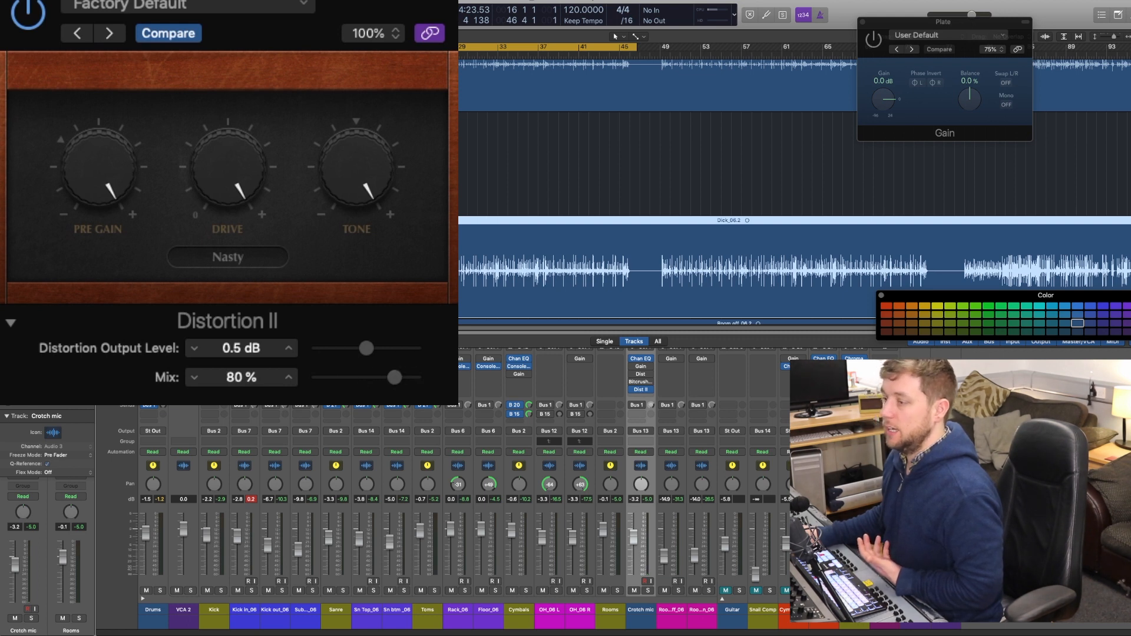
left_click(243, 250)
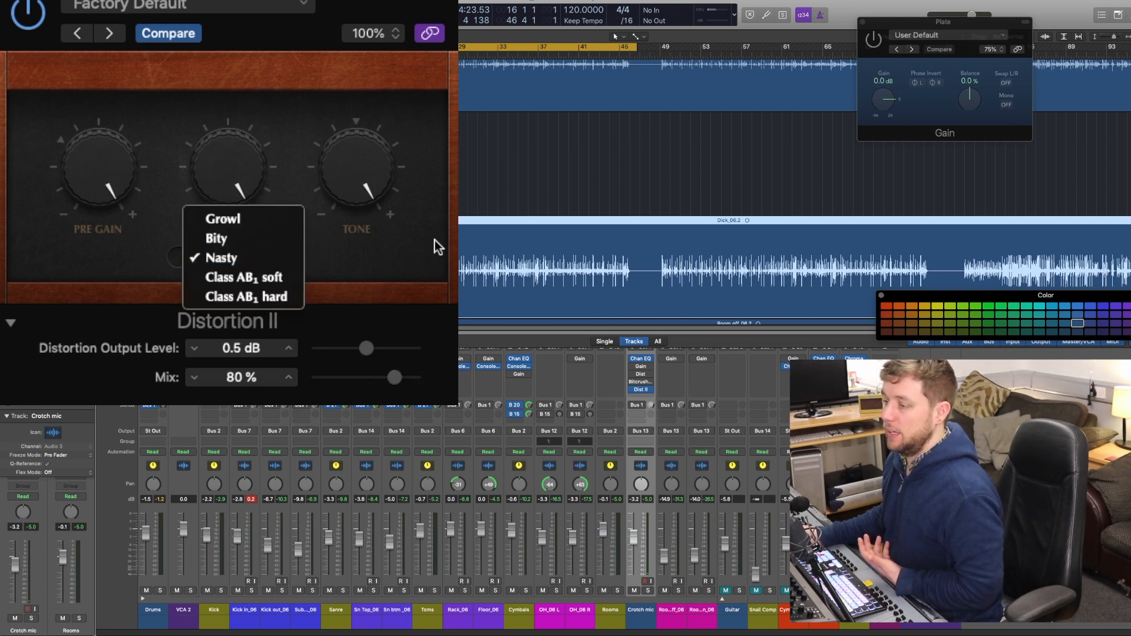
left_click(336, 259)
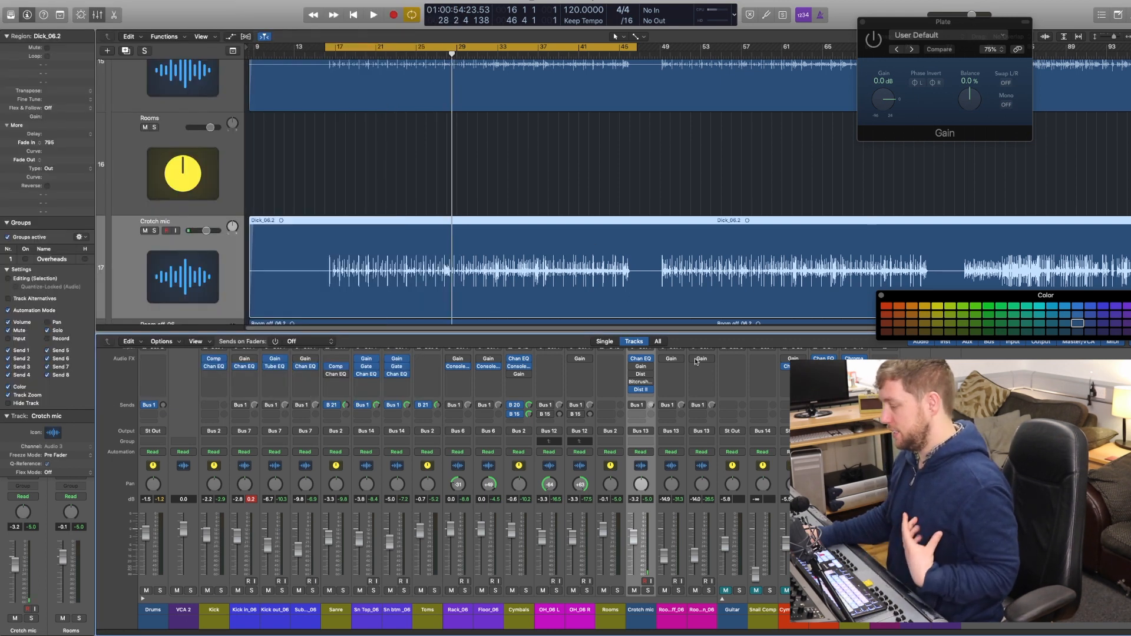
Solo the Crotch mic and compare its sound with the Channel EQ and Distortion II bypassed and enabled.
left_click(648, 591)
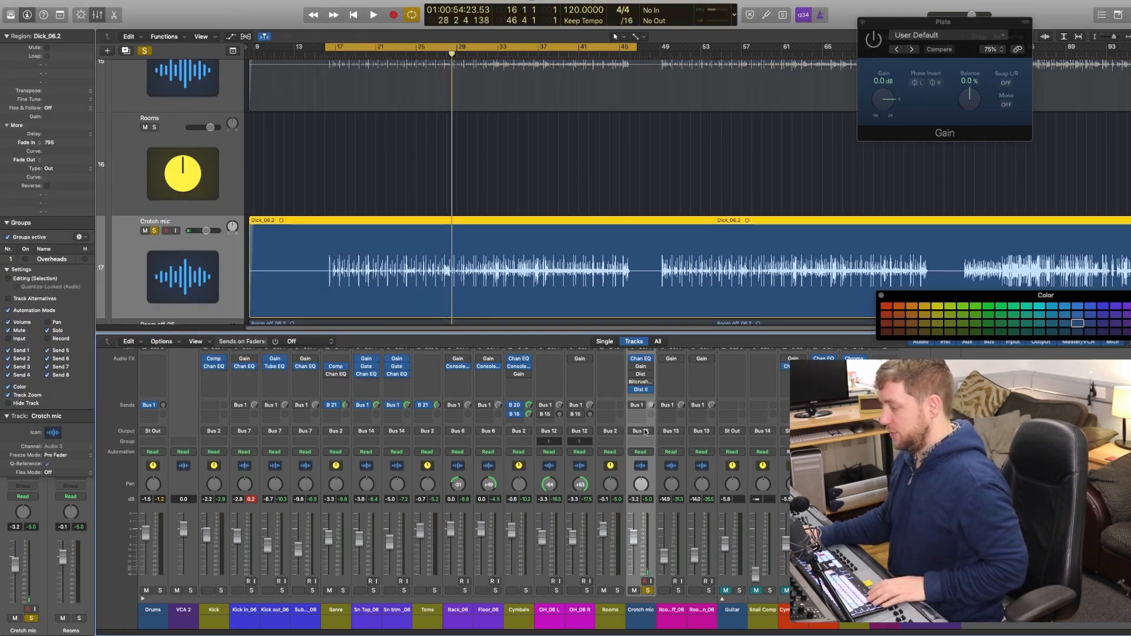
key("space")
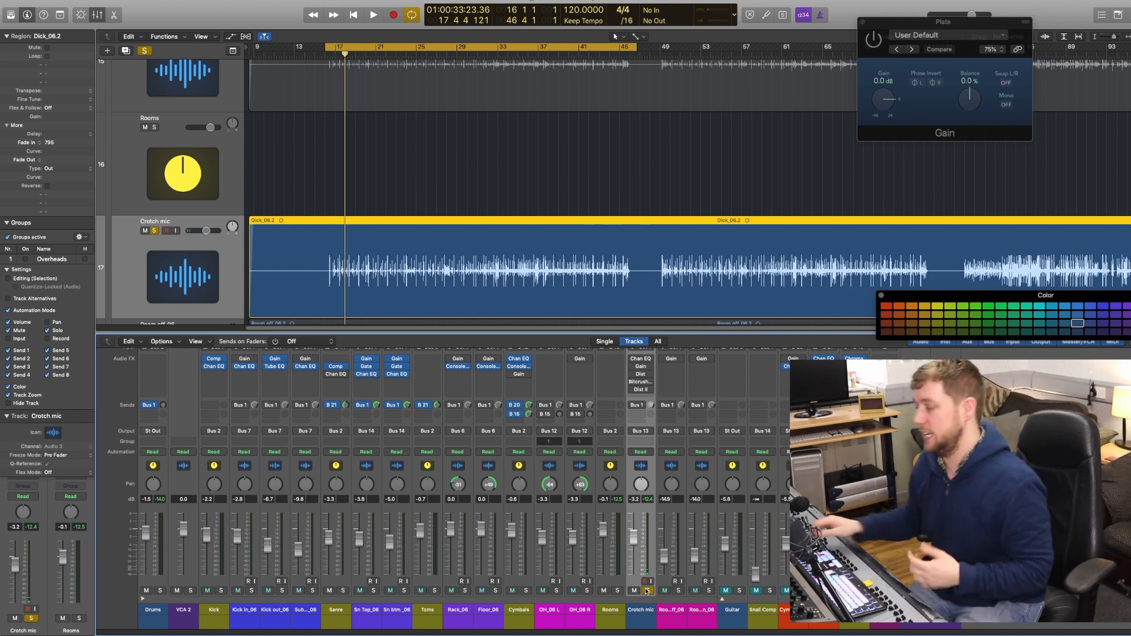
left_click(632, 363)
key("Escape")
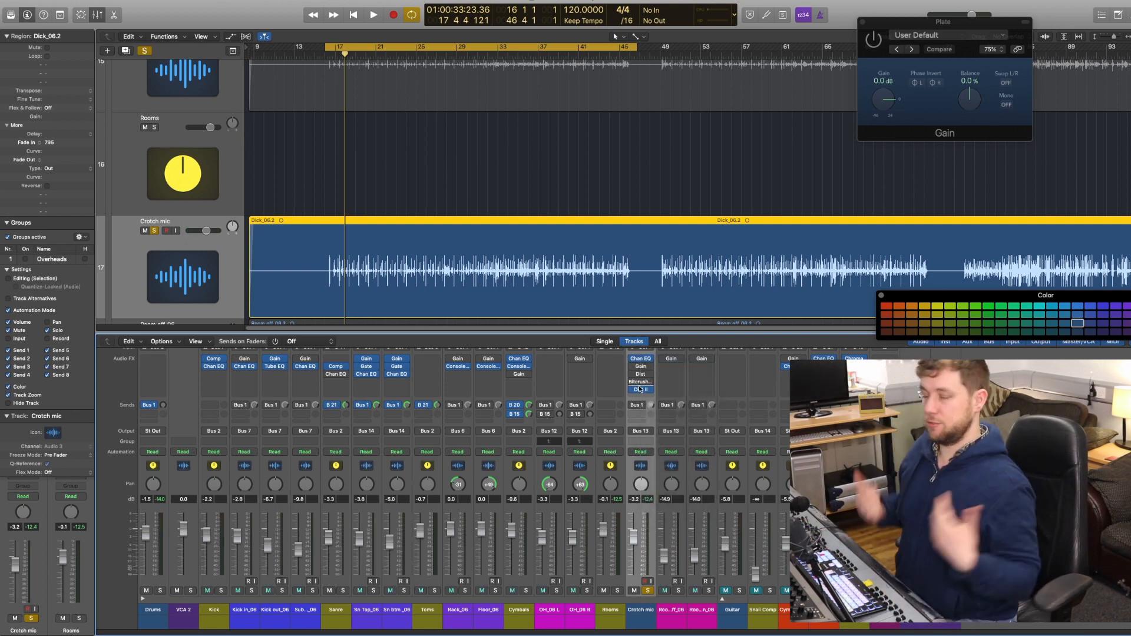
Unsolo the Crotch mic, compare the drum mix with it muted and unmuted, and set its fader to -9.6 dB.
left_click(649, 590)
key("space")
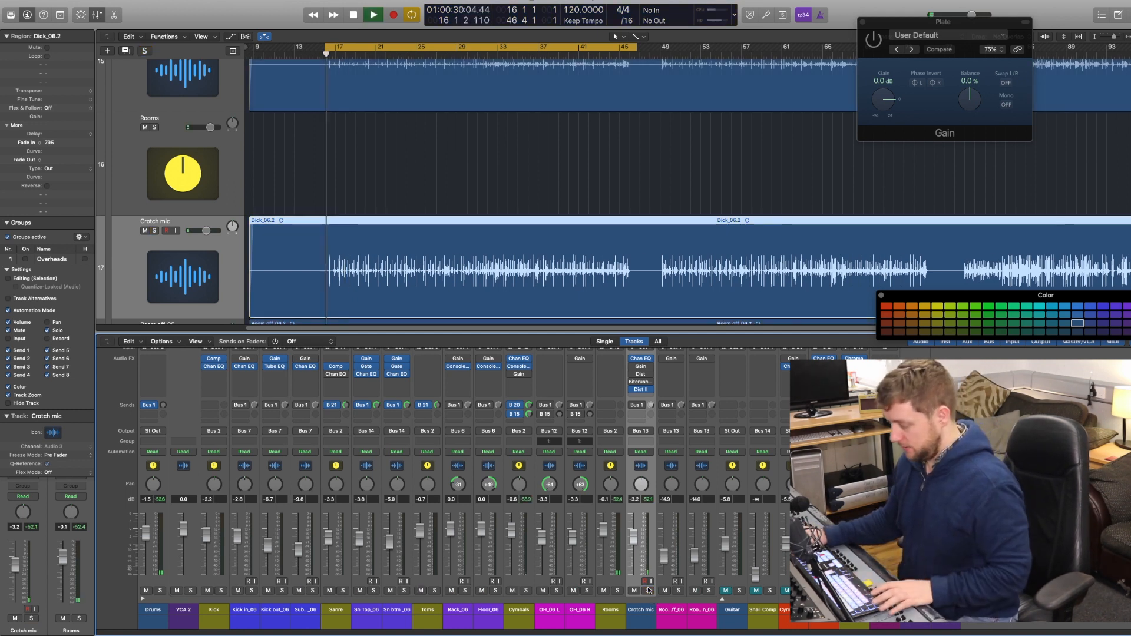
left_click_drag(635, 538, 635, 551)
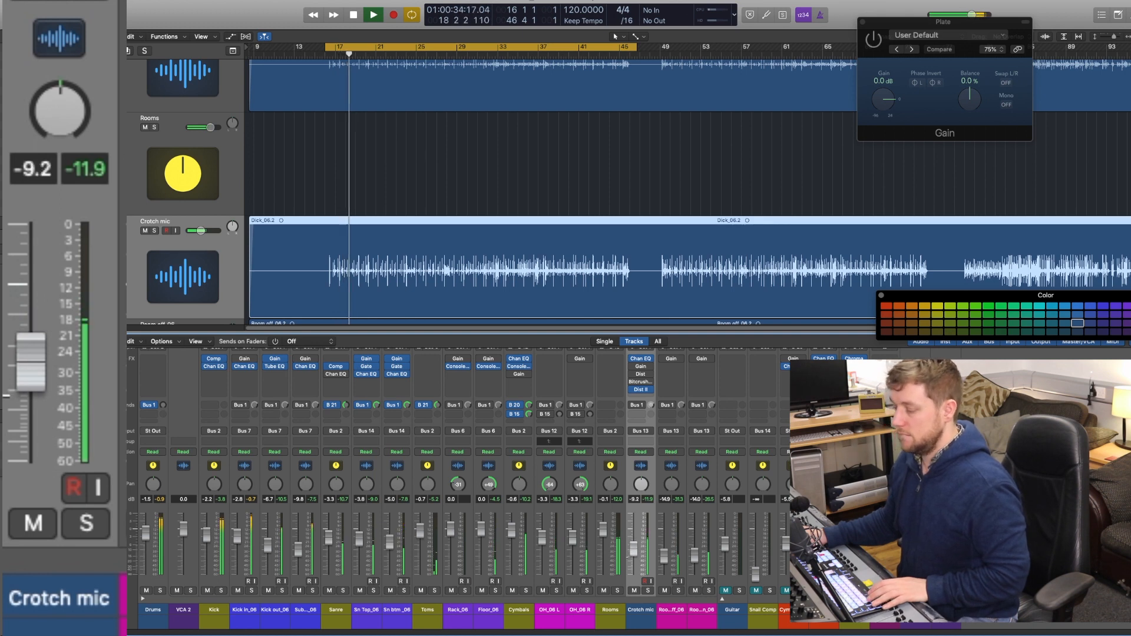
left_click(633, 591)
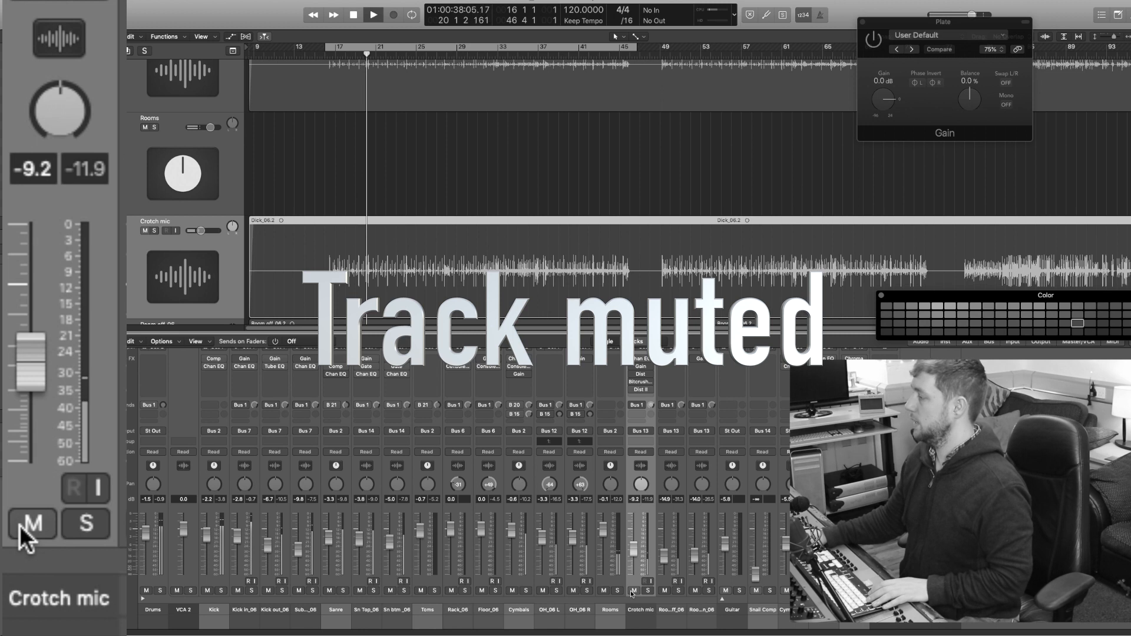
left_click(633, 591)
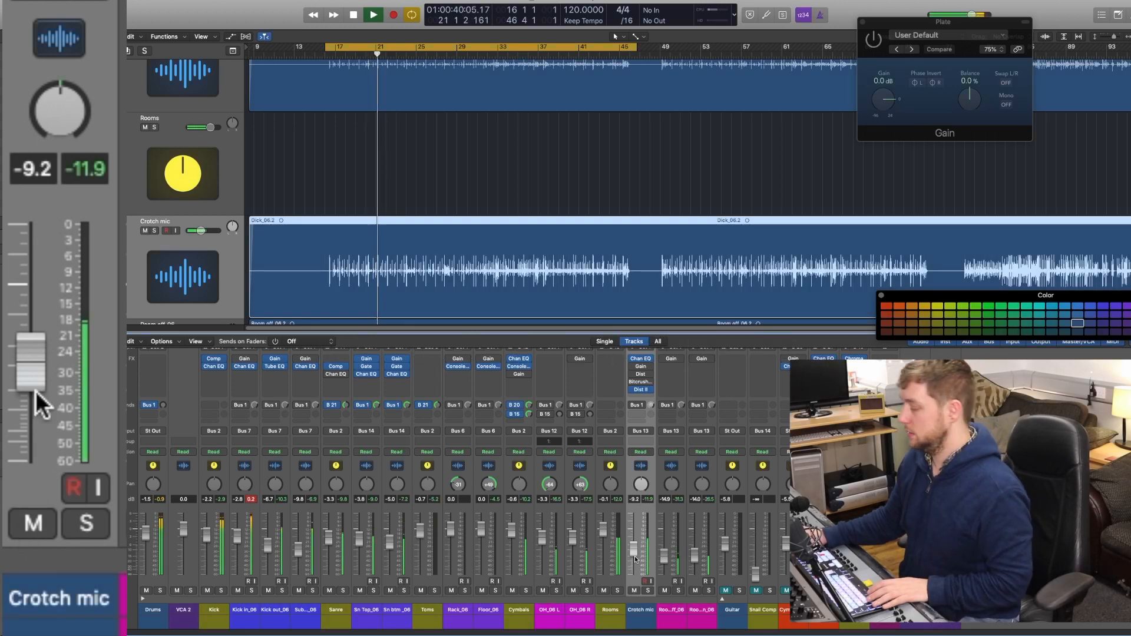
left_click_drag(634, 552, 667, 549)
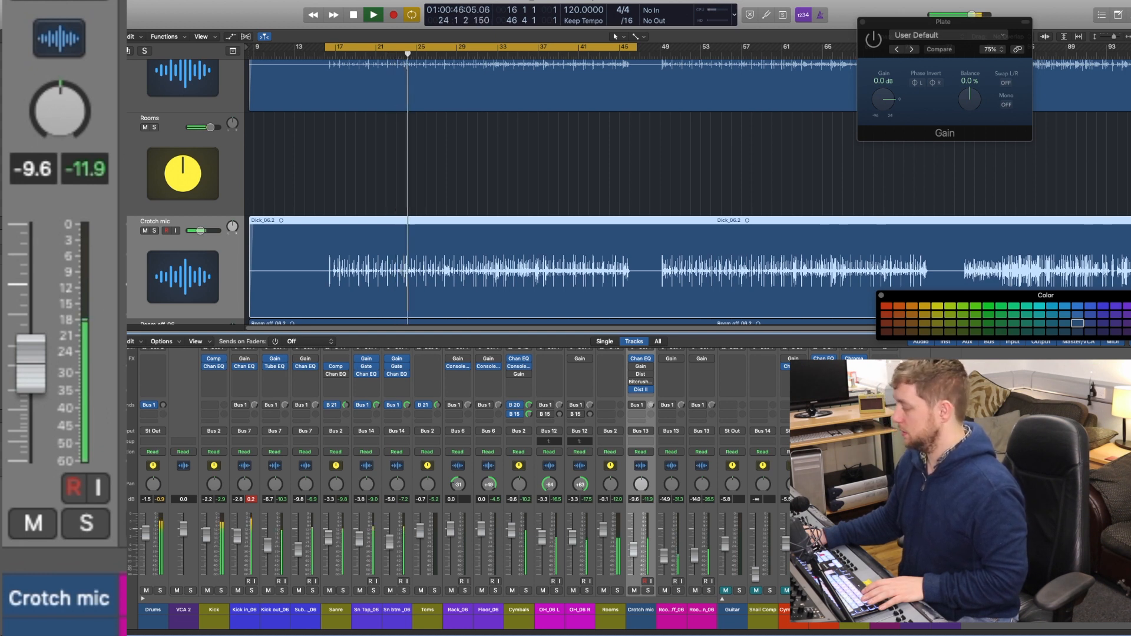
key("space")
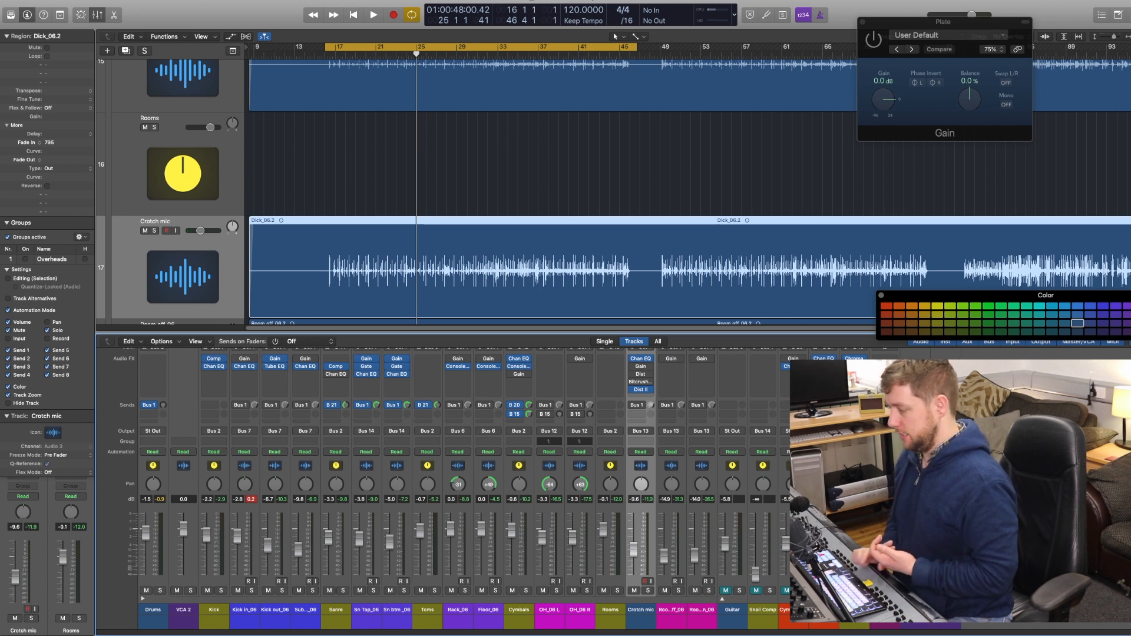
Play the drums with both room mics soloed and select the Room off_06 channel.
key("space")
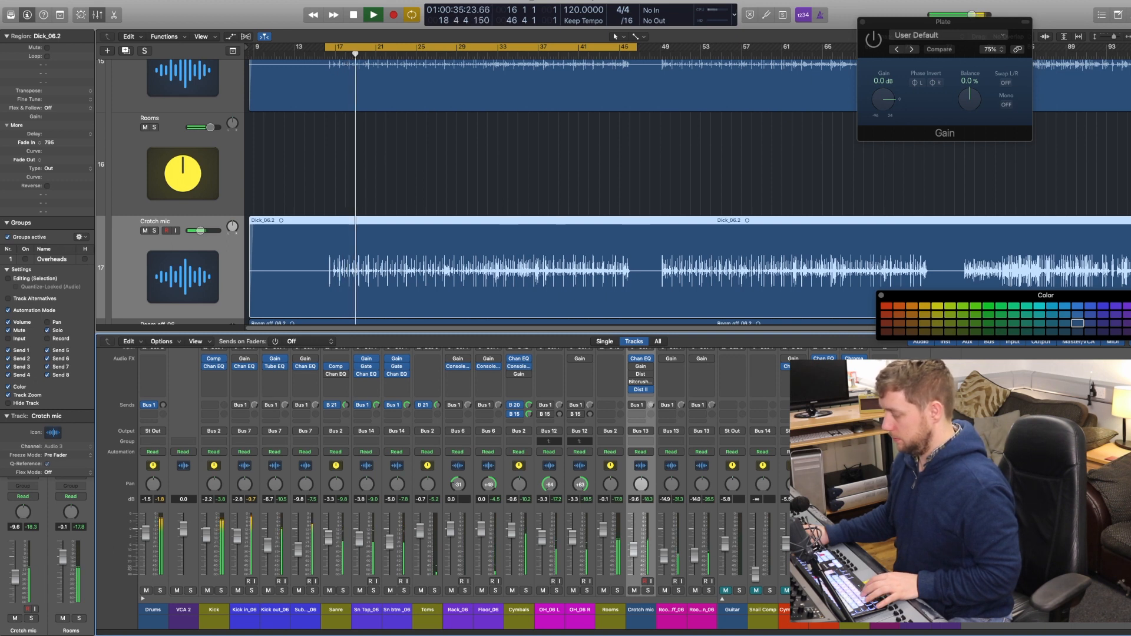
left_click_drag(708, 591, 676, 591)
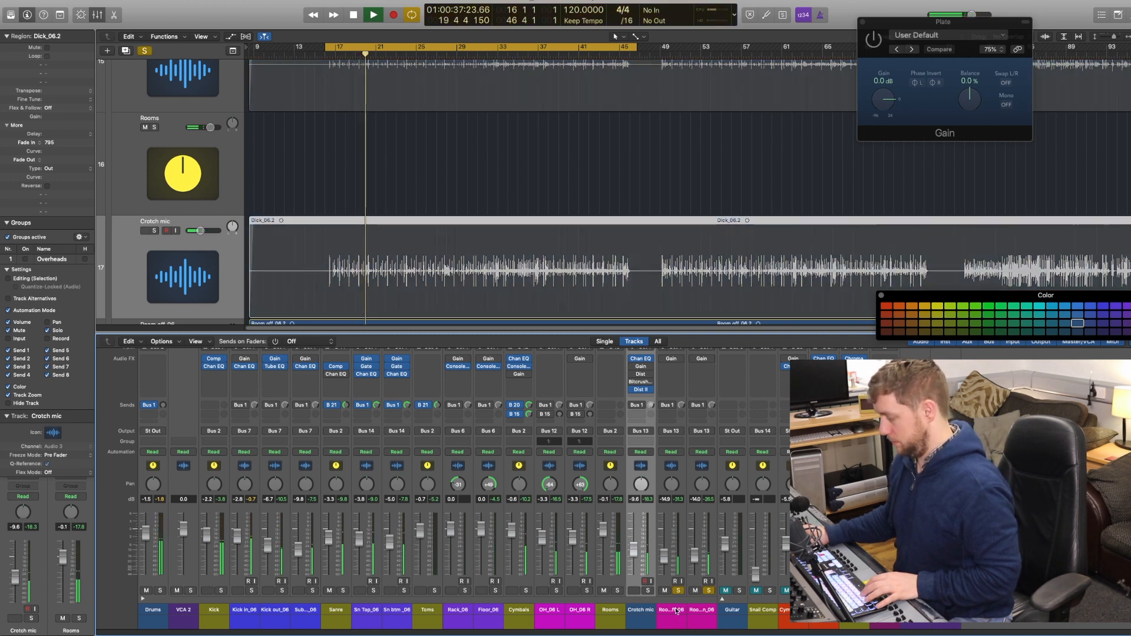
left_click(676, 611)
scroll(494, 263, "down", 5)
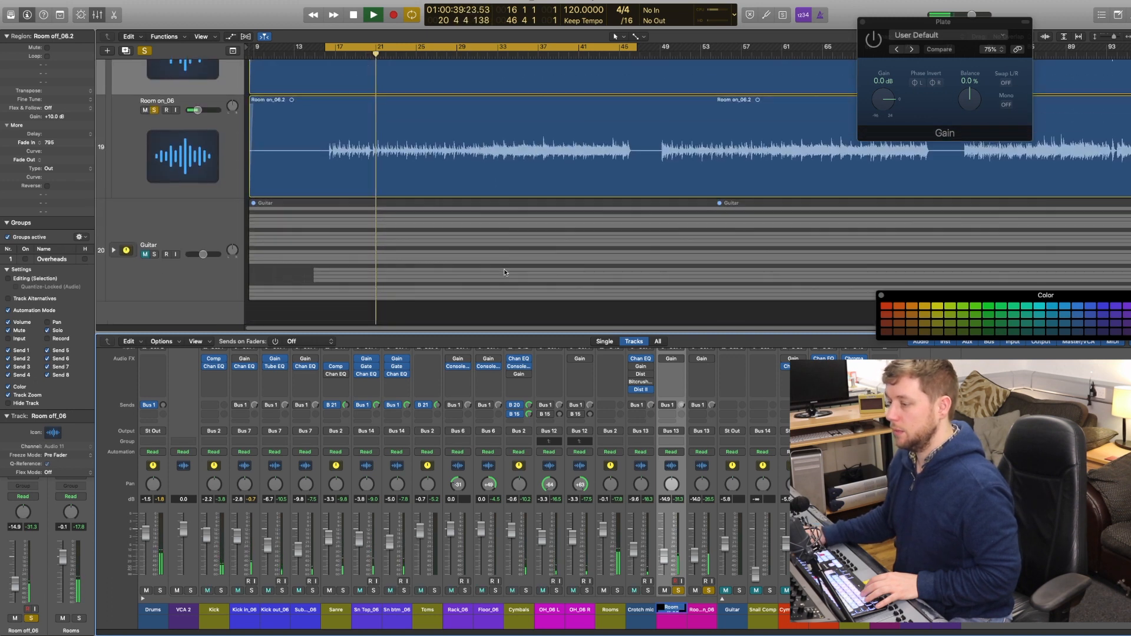